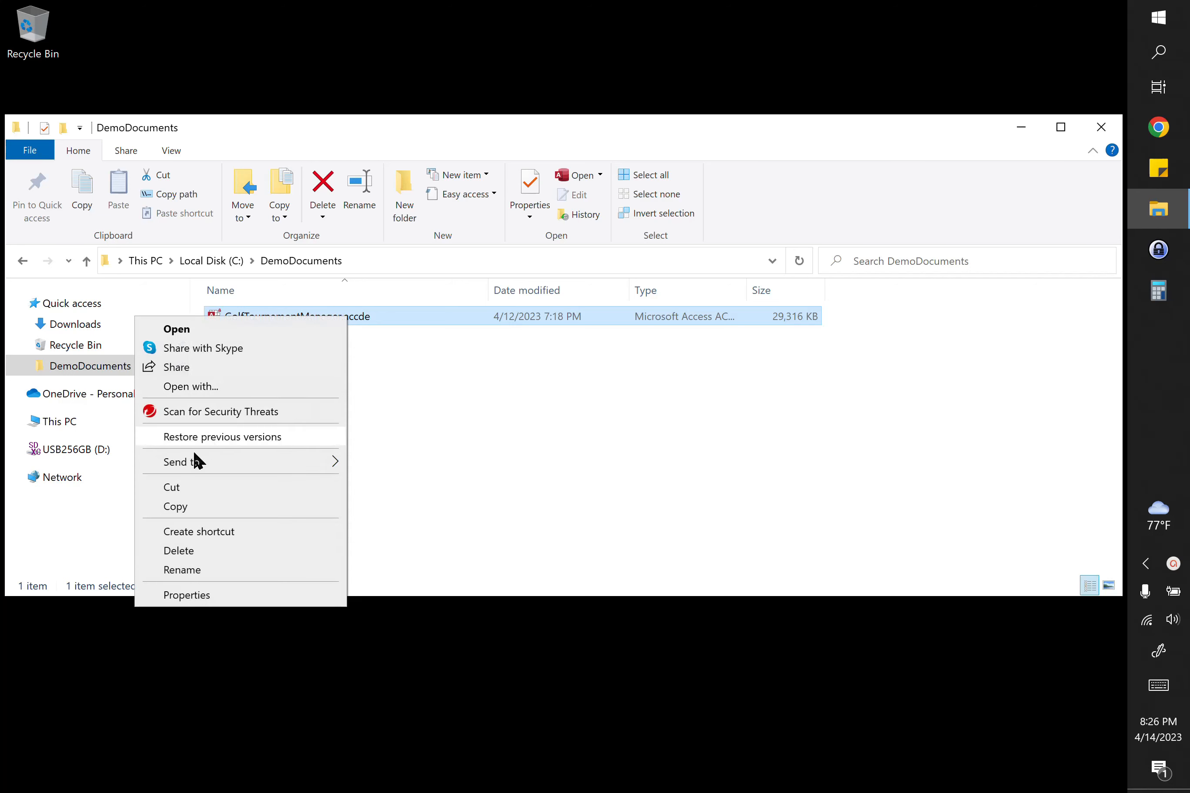
# Step: Duplicate GolfTournamentManager.accde in the DemoDocuments folder and rename the copy Simple Tournament.accde
pyautogui.click(169, 506)
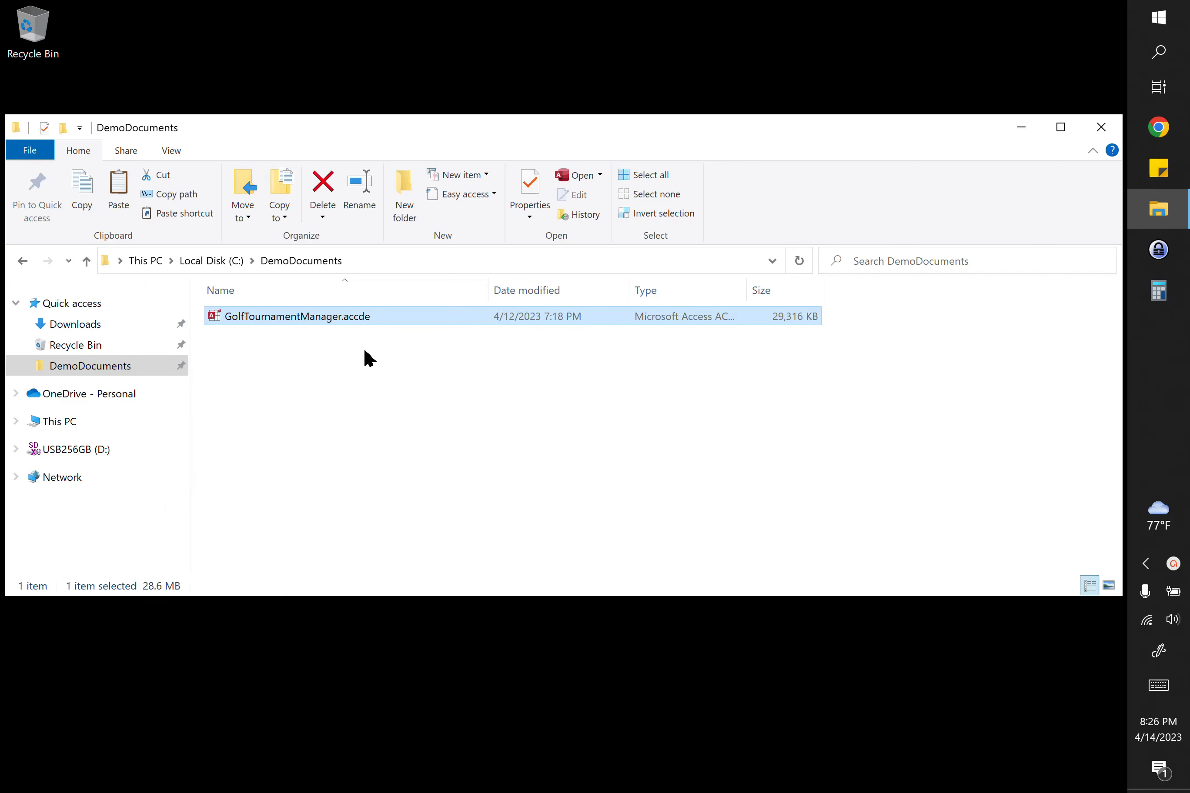
pyautogui.rightClick(385, 353)
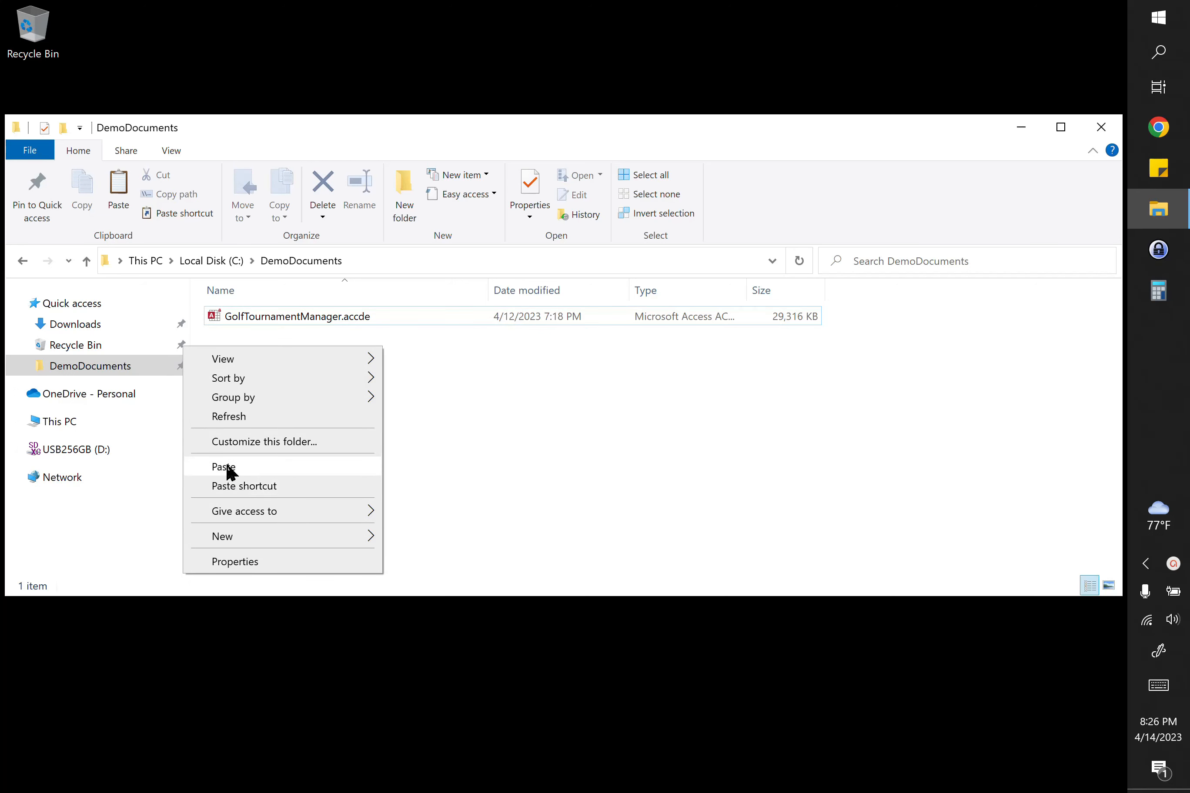
pyautogui.click(231, 467)
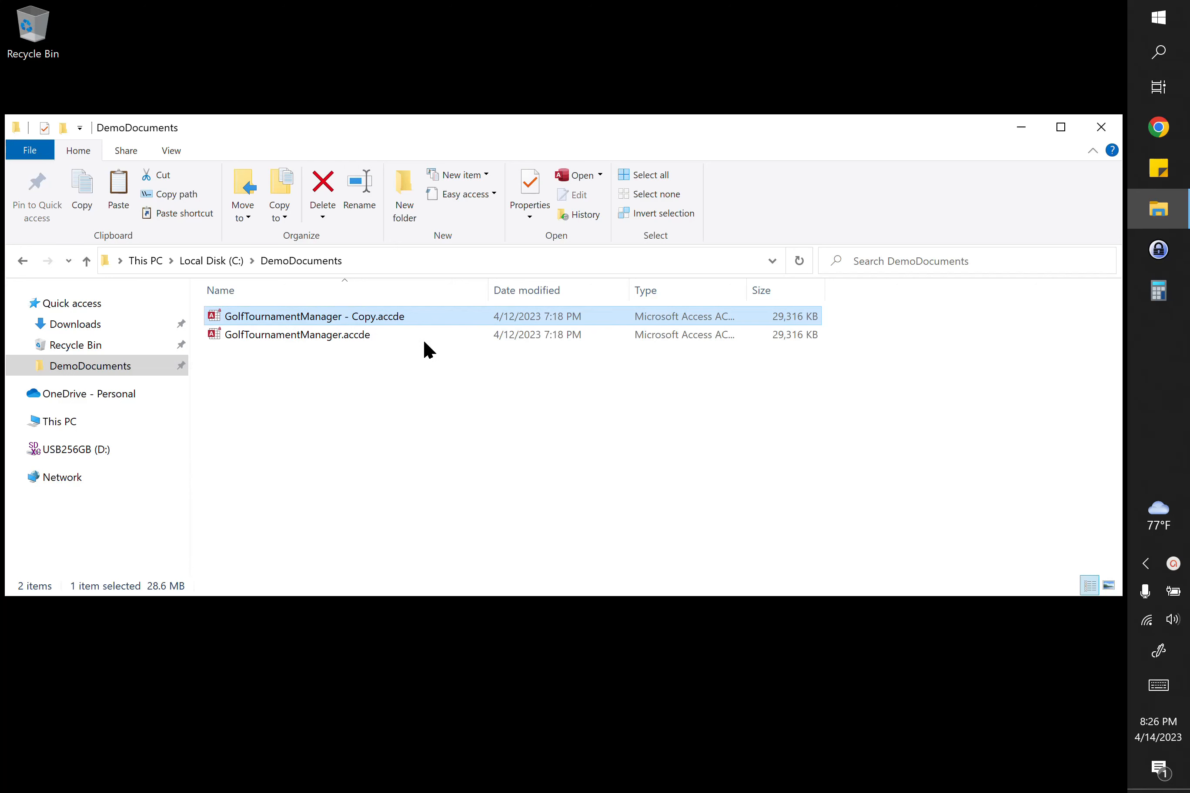
pyautogui.click(329, 321)
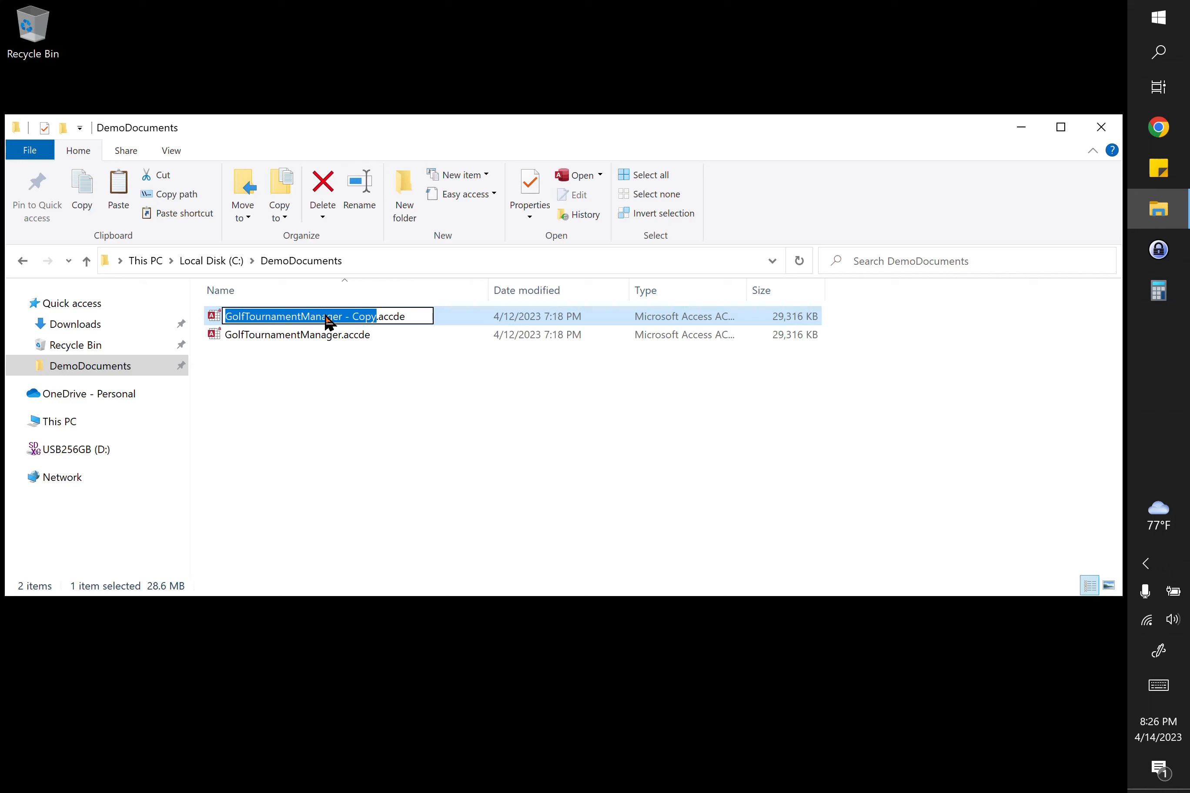
pyautogui.write('Simple Tournament')
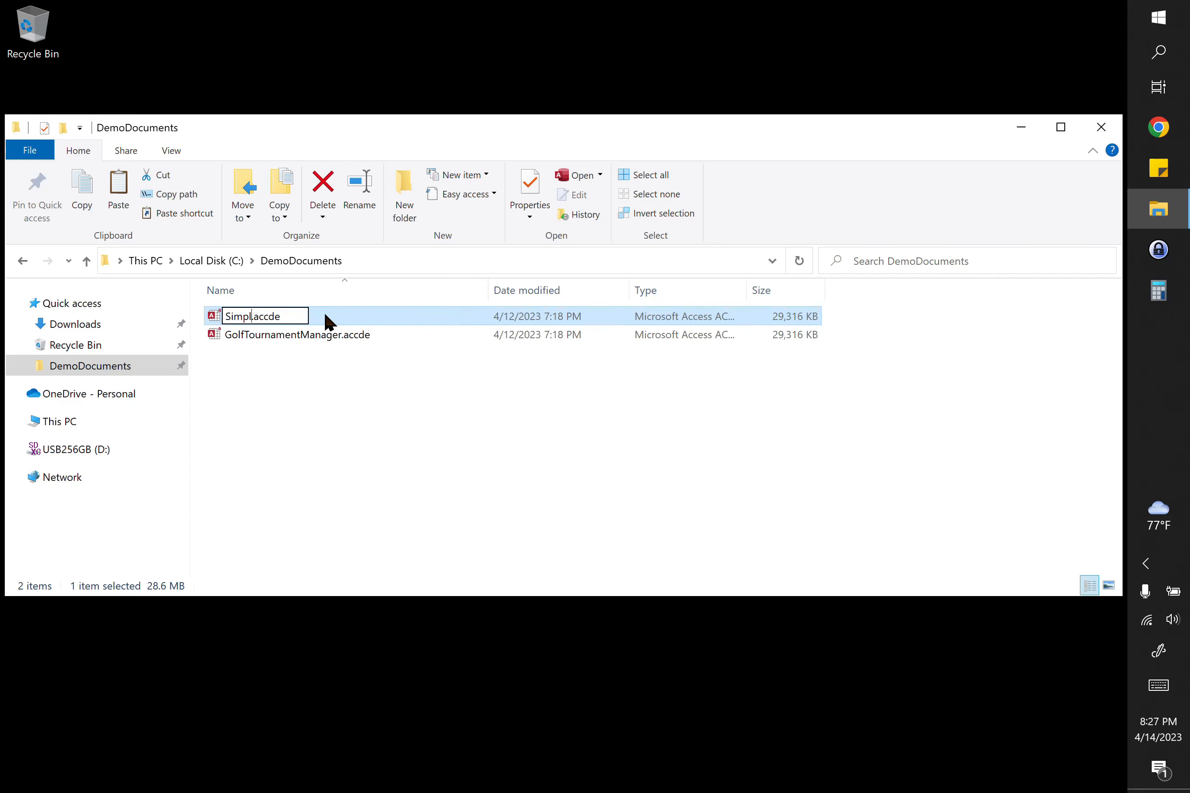
pyautogui.press('Return')
pyautogui.click(360, 383)
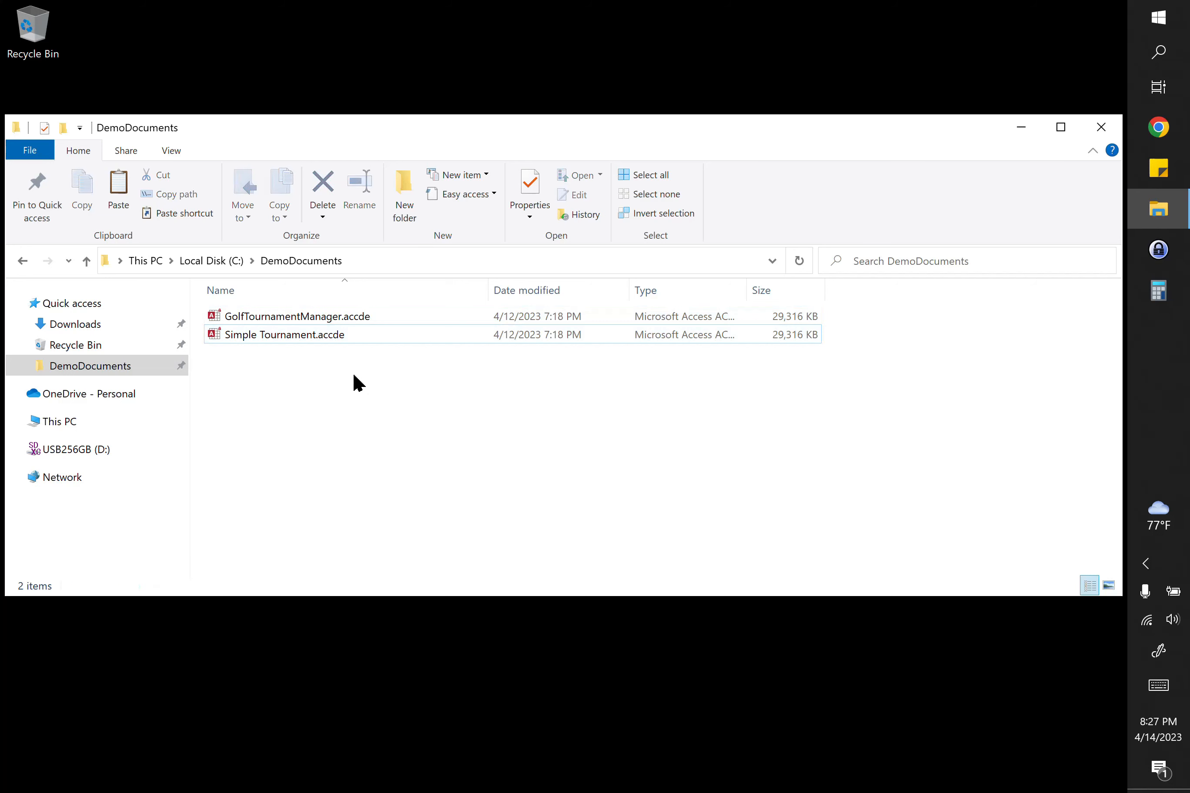
# Step: Open Simple Tournament.accde in Golf Tournament Manager and enter its tournament database
pyautogui.click(302, 336)
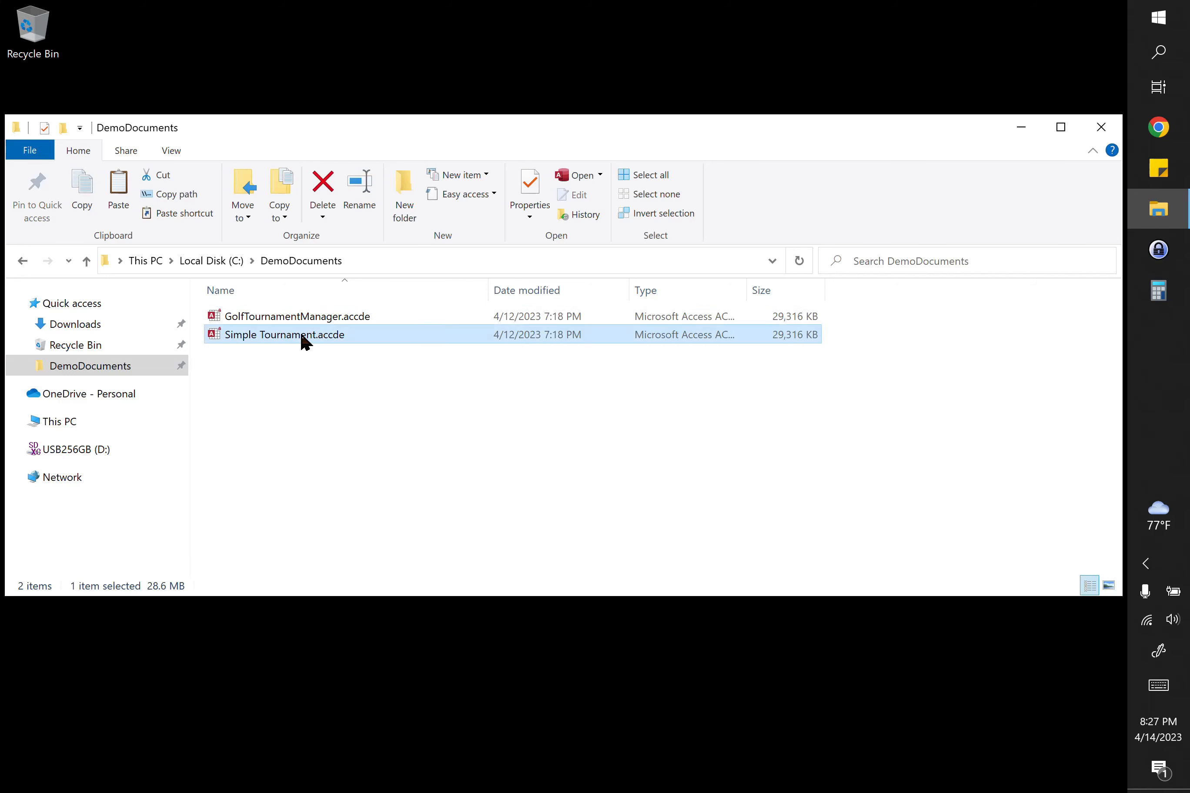
pyautogui.doubleClick(301, 335)
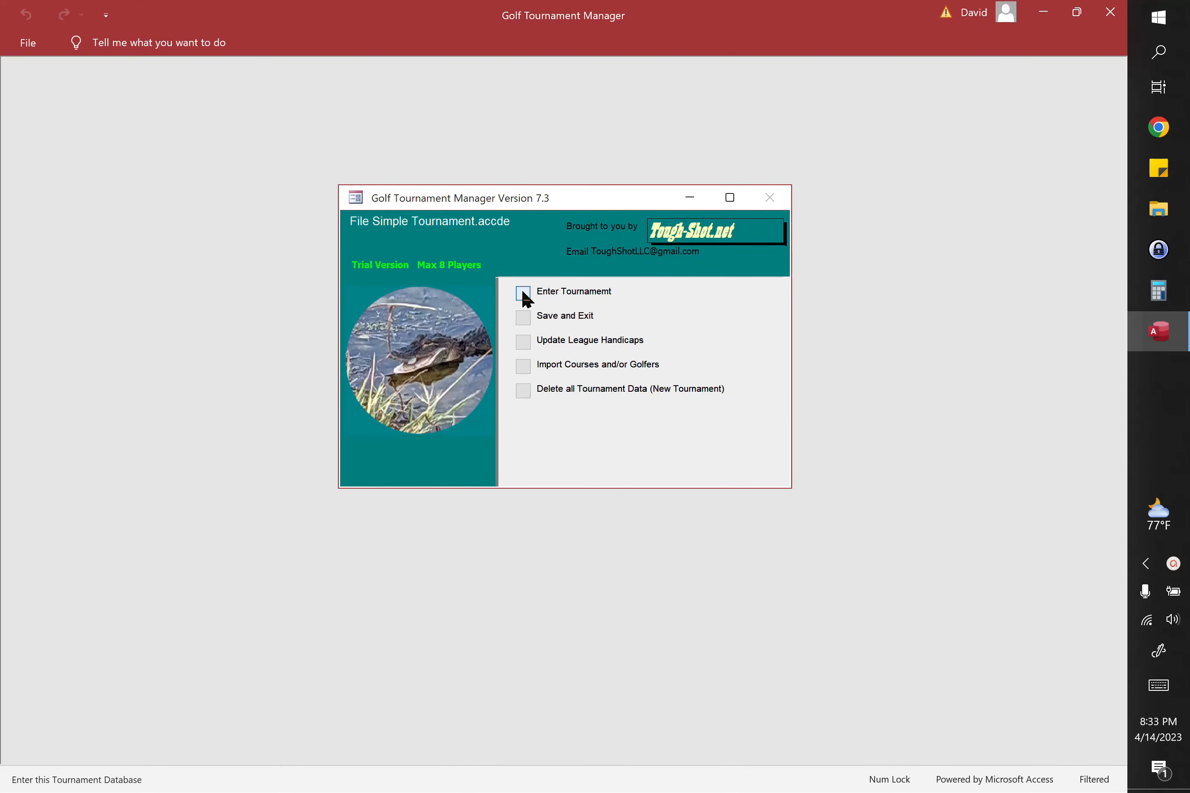
pyautogui.click(523, 295)
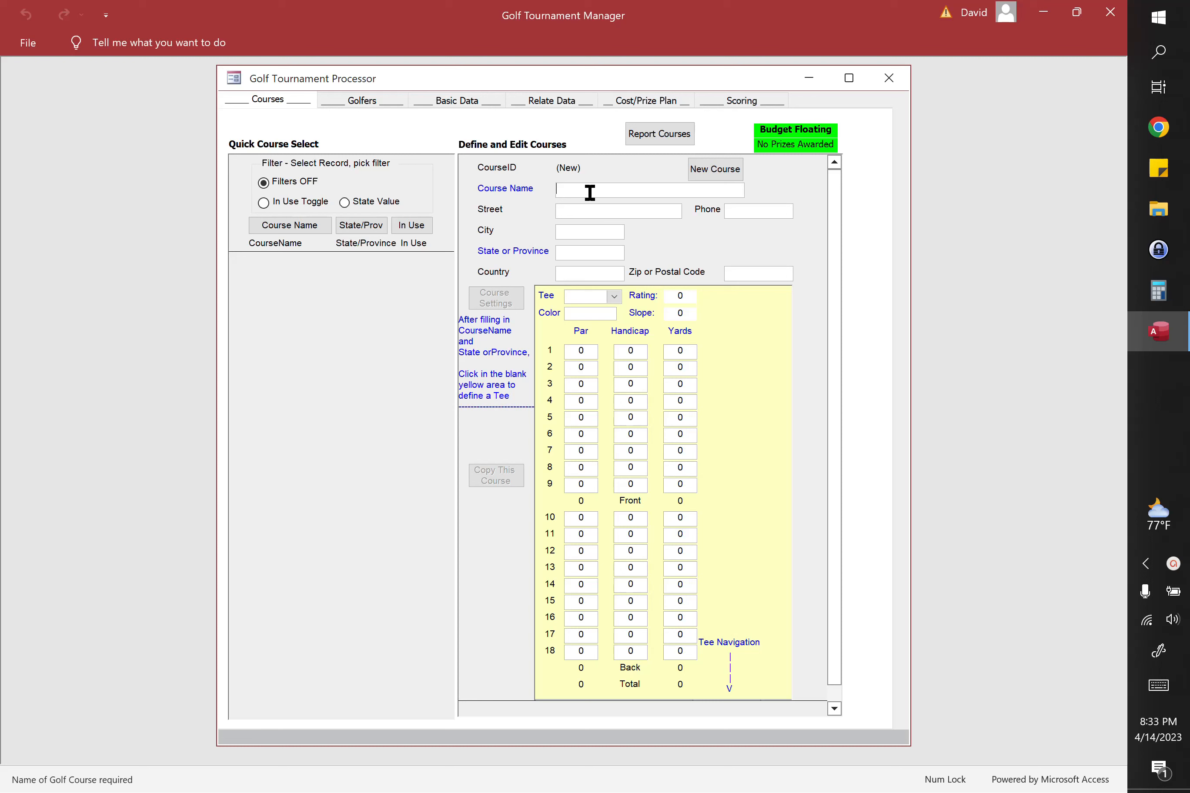
# Step: Name the new course My Course and enter My State as its state or province
pyautogui.write('My Course')
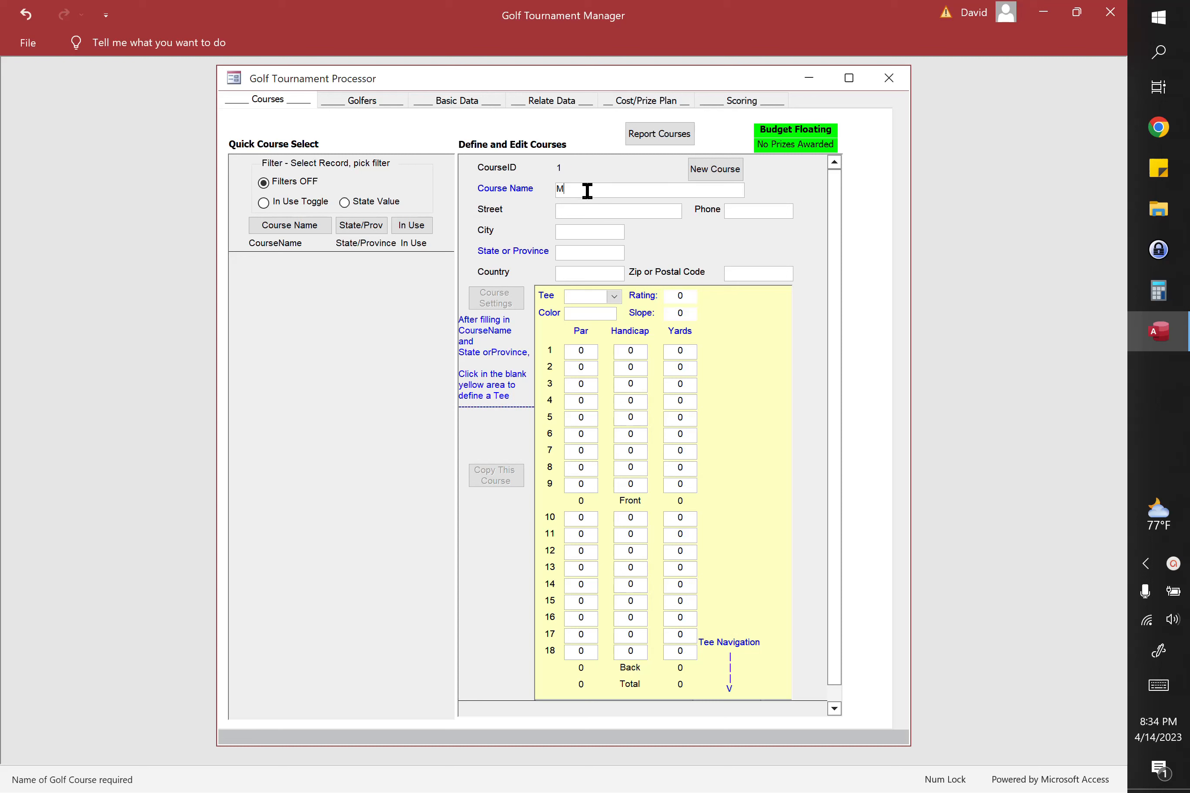
pyautogui.click(571, 253)
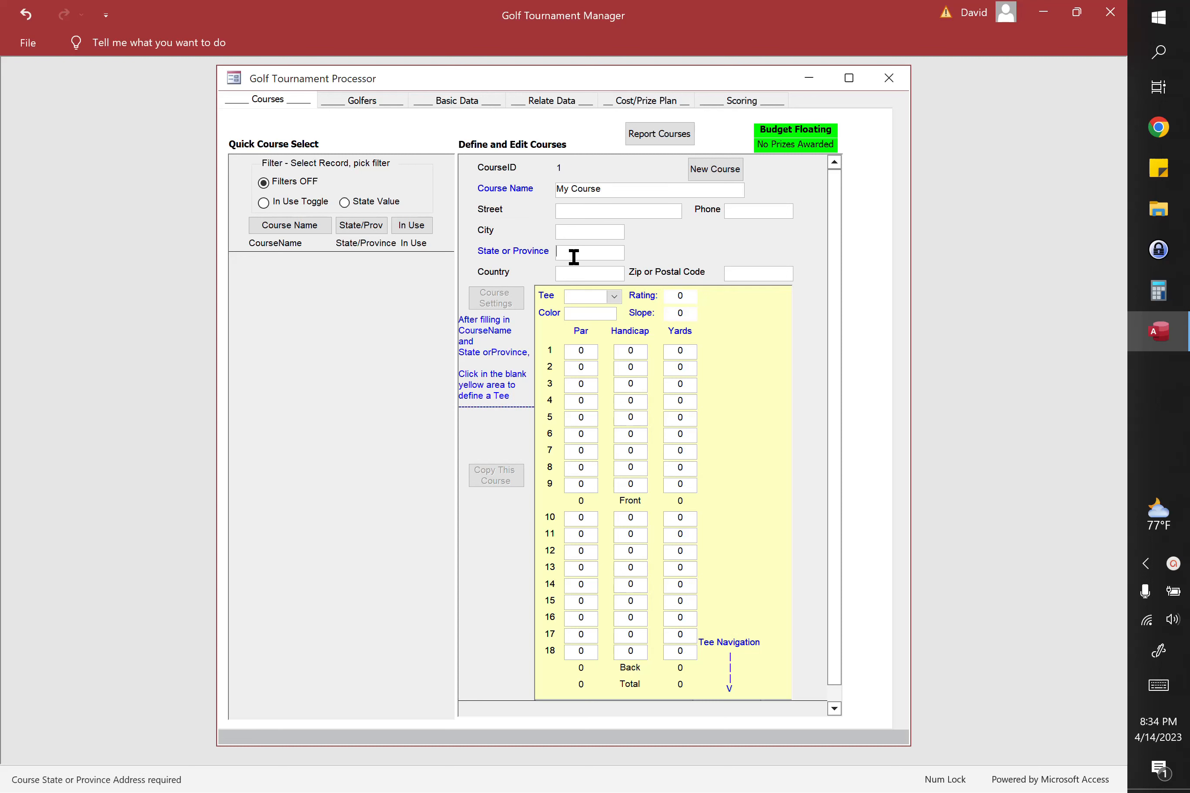
pyautogui.write('My State')
# Step: Set the tee's rating to 91 and slope to 113, and enter par 4 for all 18 holes
pyautogui.click(679, 296)
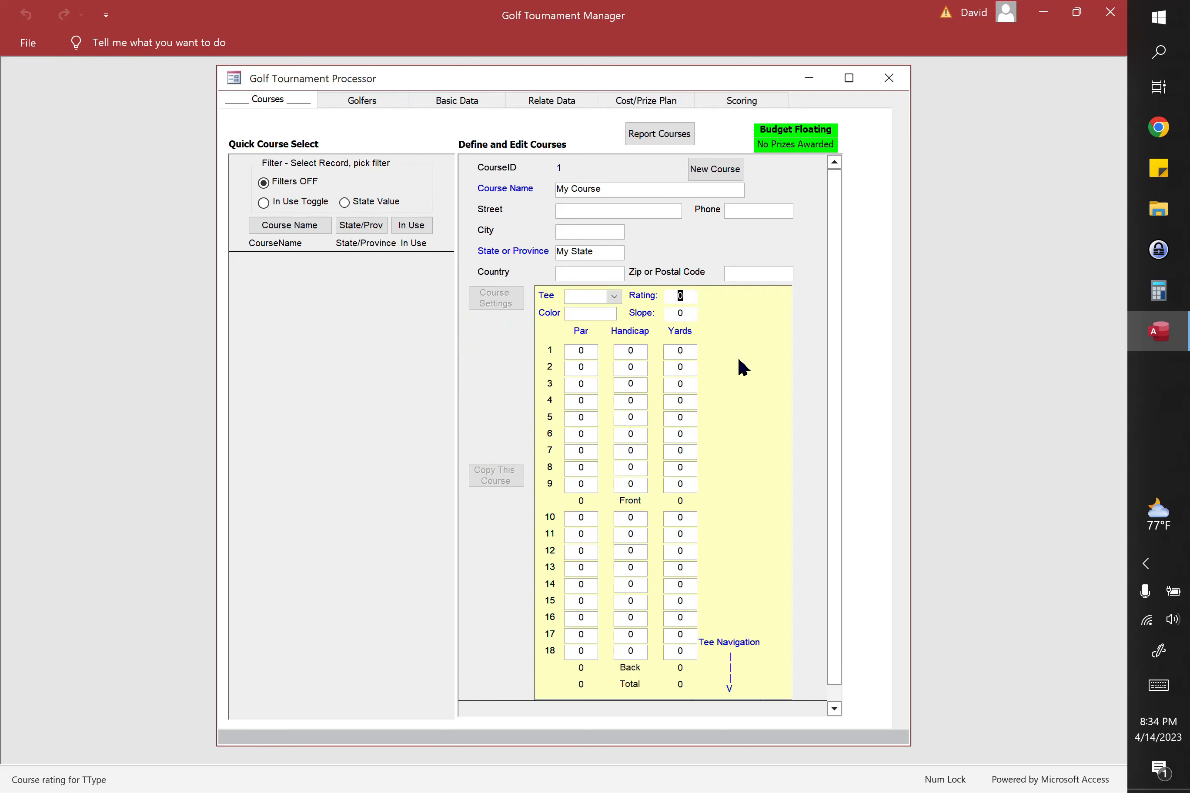
pyautogui.write('91')
pyautogui.click(667, 312)
pyautogui.write('113')
pyautogui.click(576, 351)
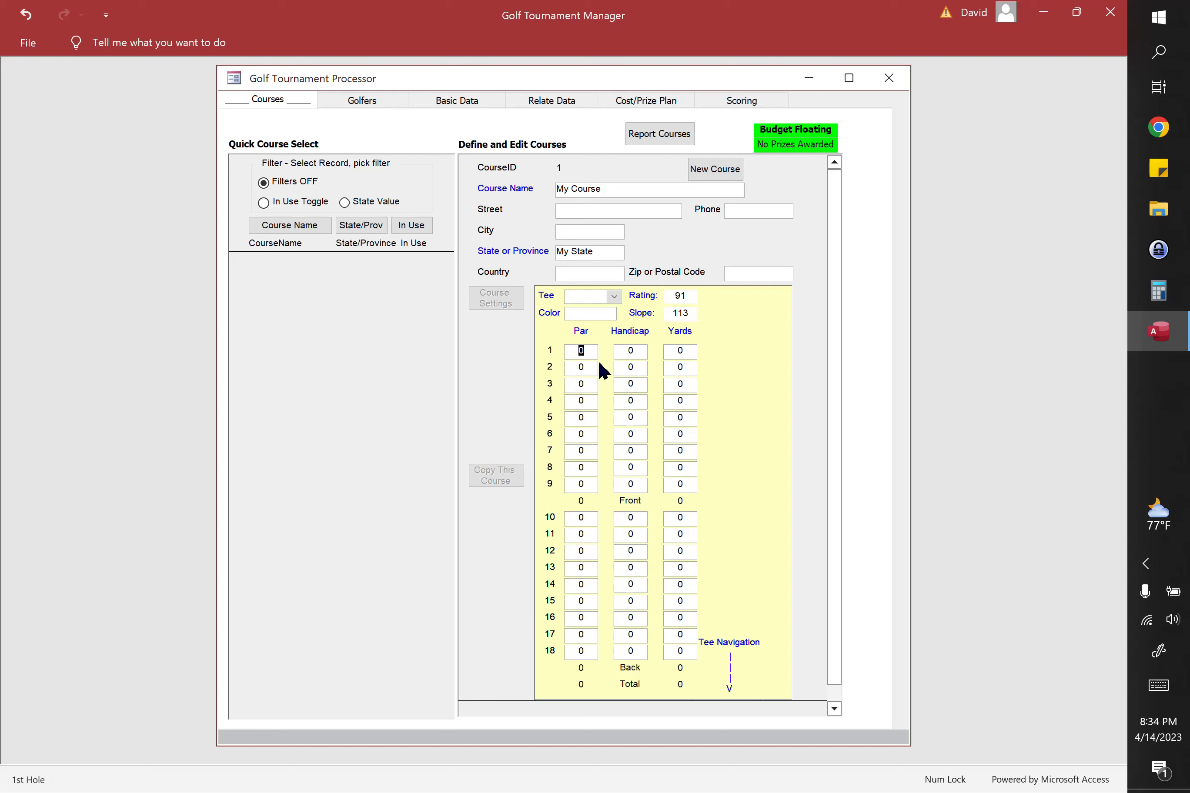
pyautogui.write('4')
# Step: Enter hole handicaps 13, 5, 1, 9, 3, 11, 17, 7, 15, 14, 18, 10, 12, 2, 8, 6, 4, 16 for holes 1 to 18
pyautogui.click(635, 349)
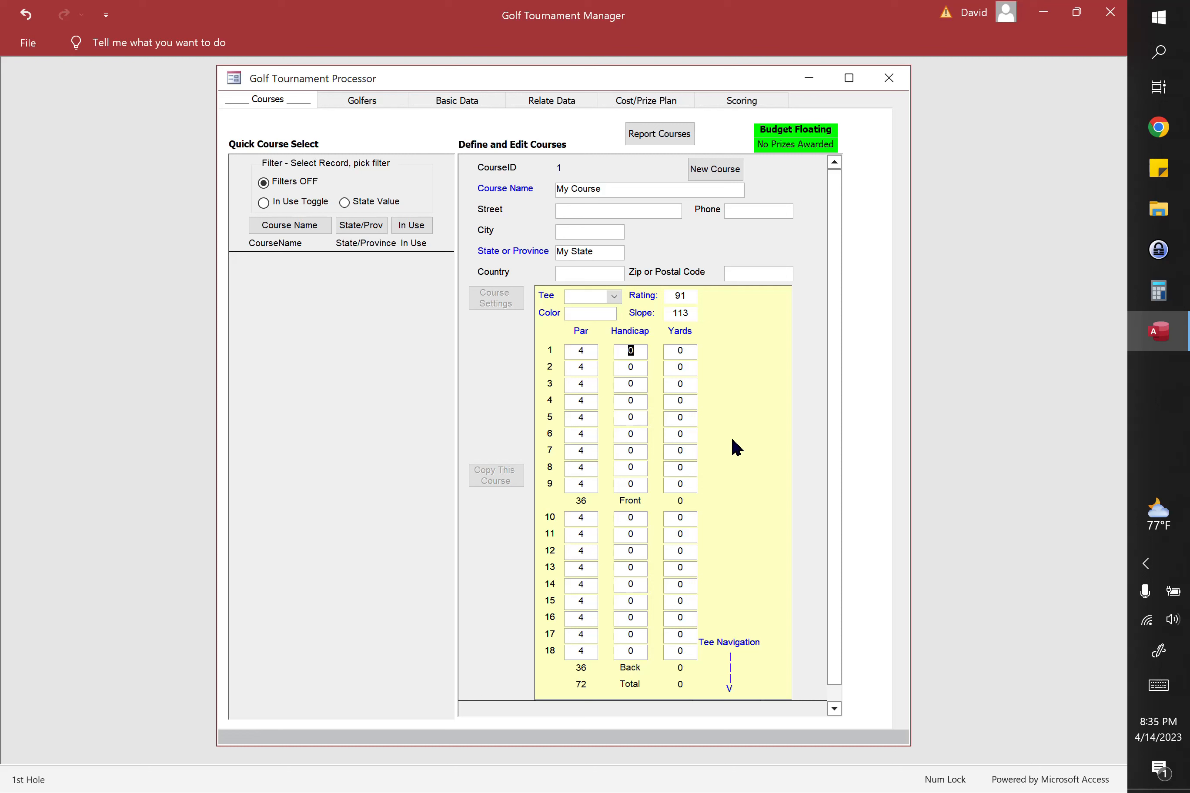
pyautogui.write('5 1 9 3 11 17 7 15 14 18 10 12 2 8 6 4')
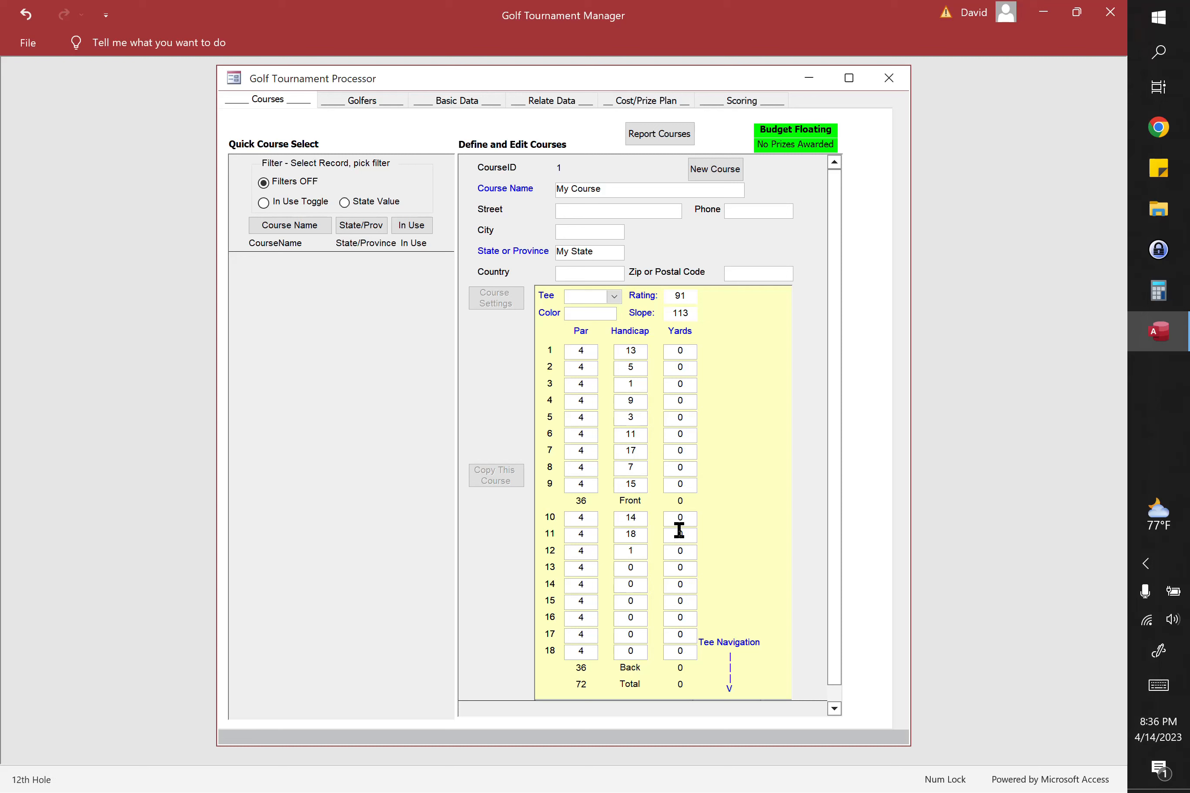
pyautogui.press('Return')
pyautogui.write('16')
pyautogui.press('Return')
# Step: Set the yardage of all 18 holes of My Course to 300
pyautogui.write('00')
pyautogui.press('Tab')
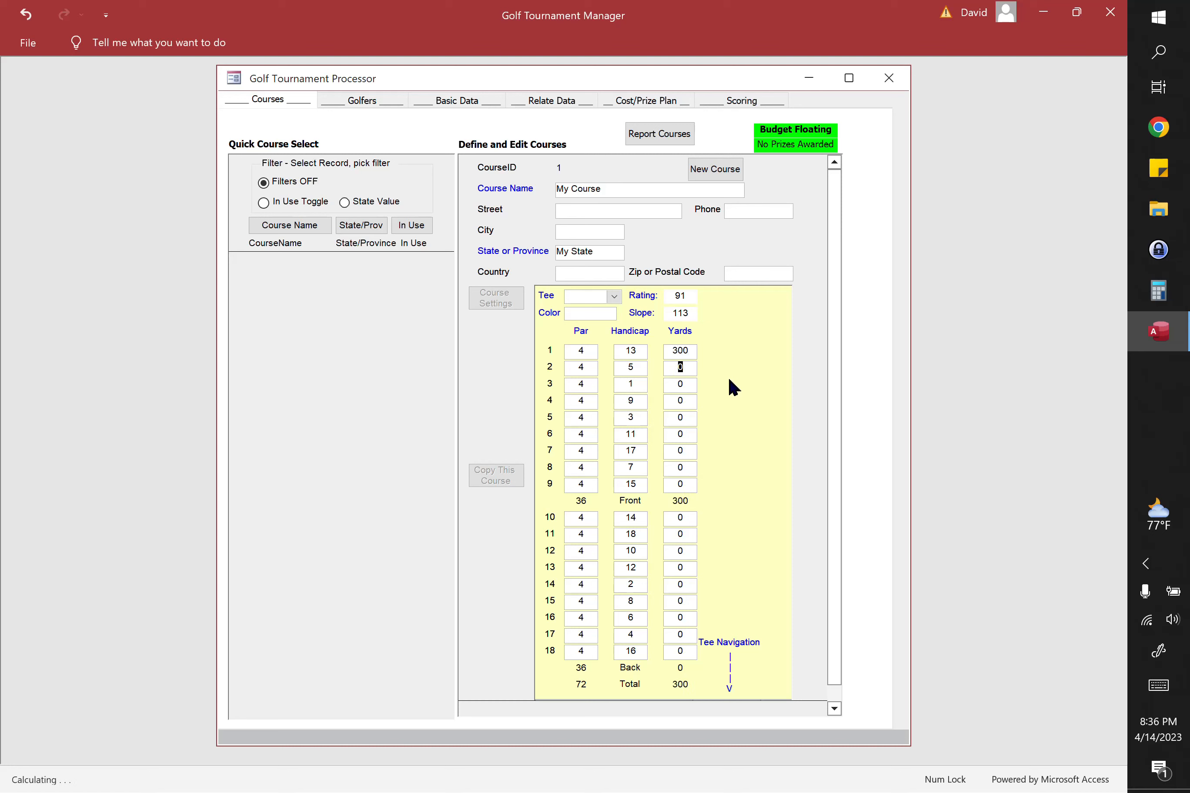
pyautogui.write('300\t300\t300\t300\t300\t300\t300\t300\t30')
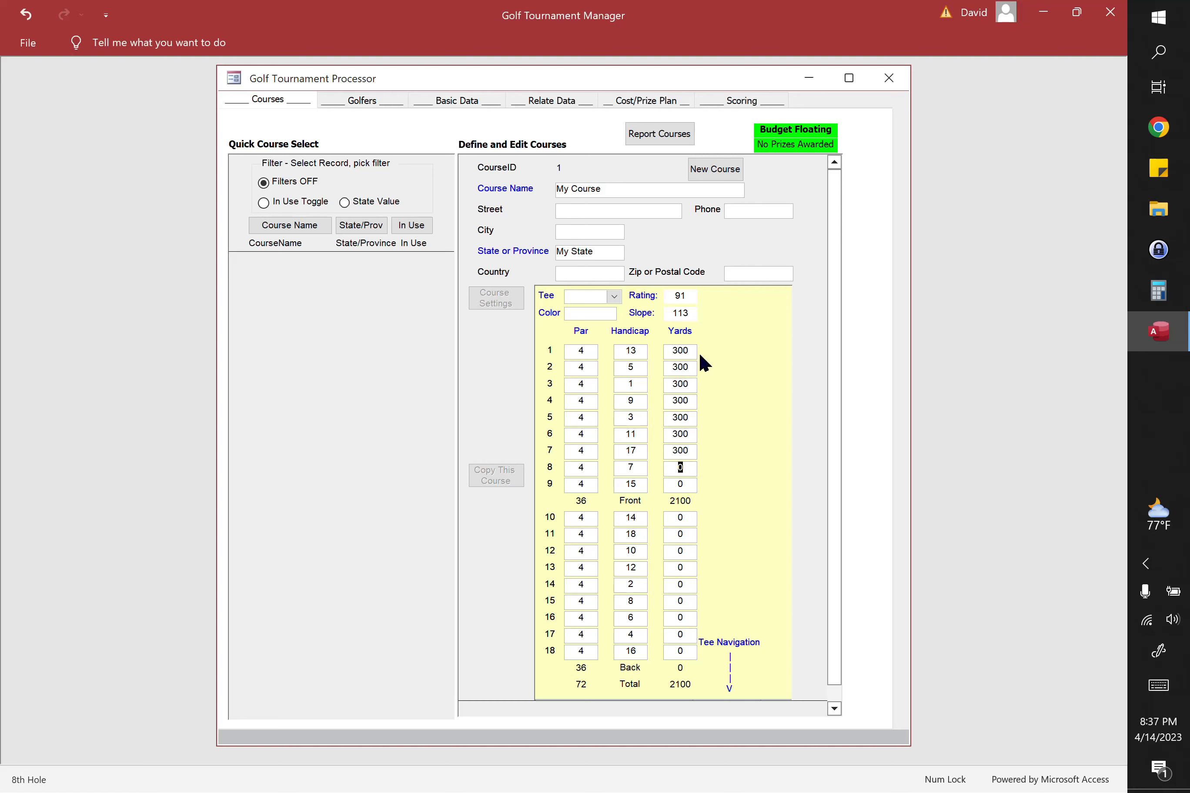
pyautogui.write('0\t300\t300\t300\t300\t300\t3')
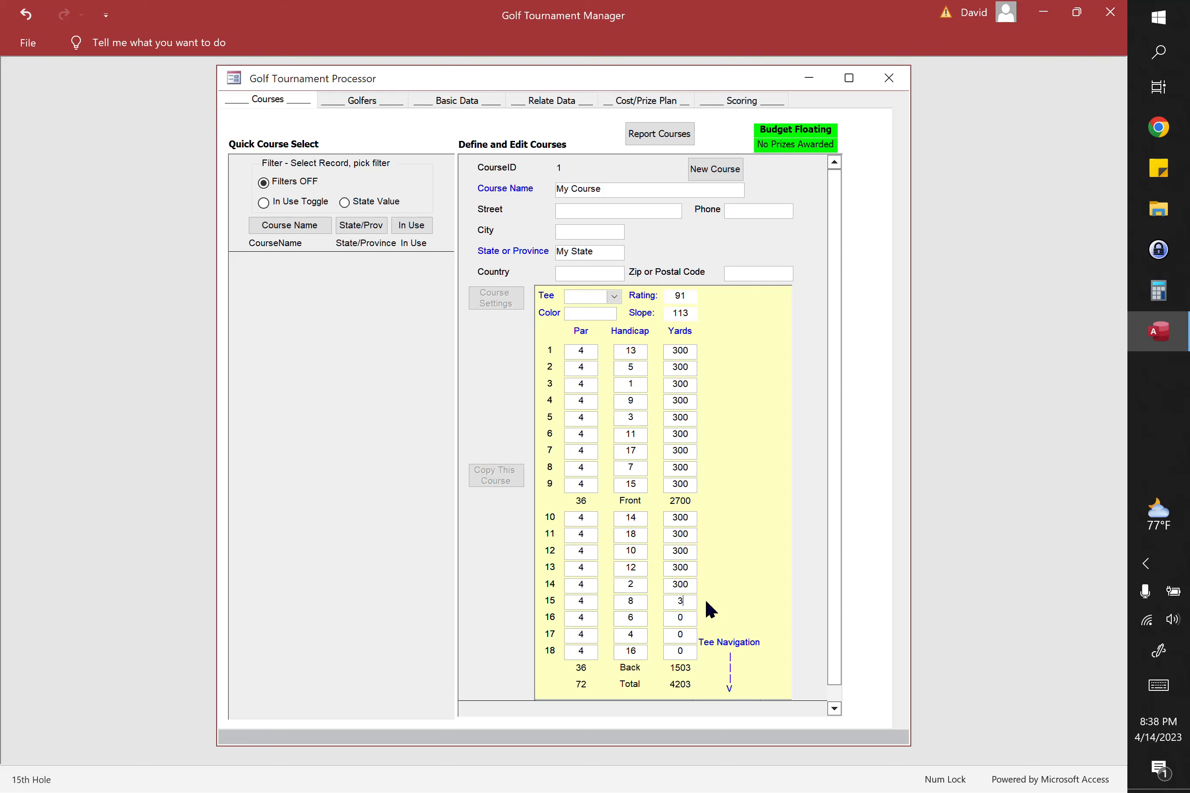
pyautogui.write('00\t300\t300')
pyautogui.press('Tab')
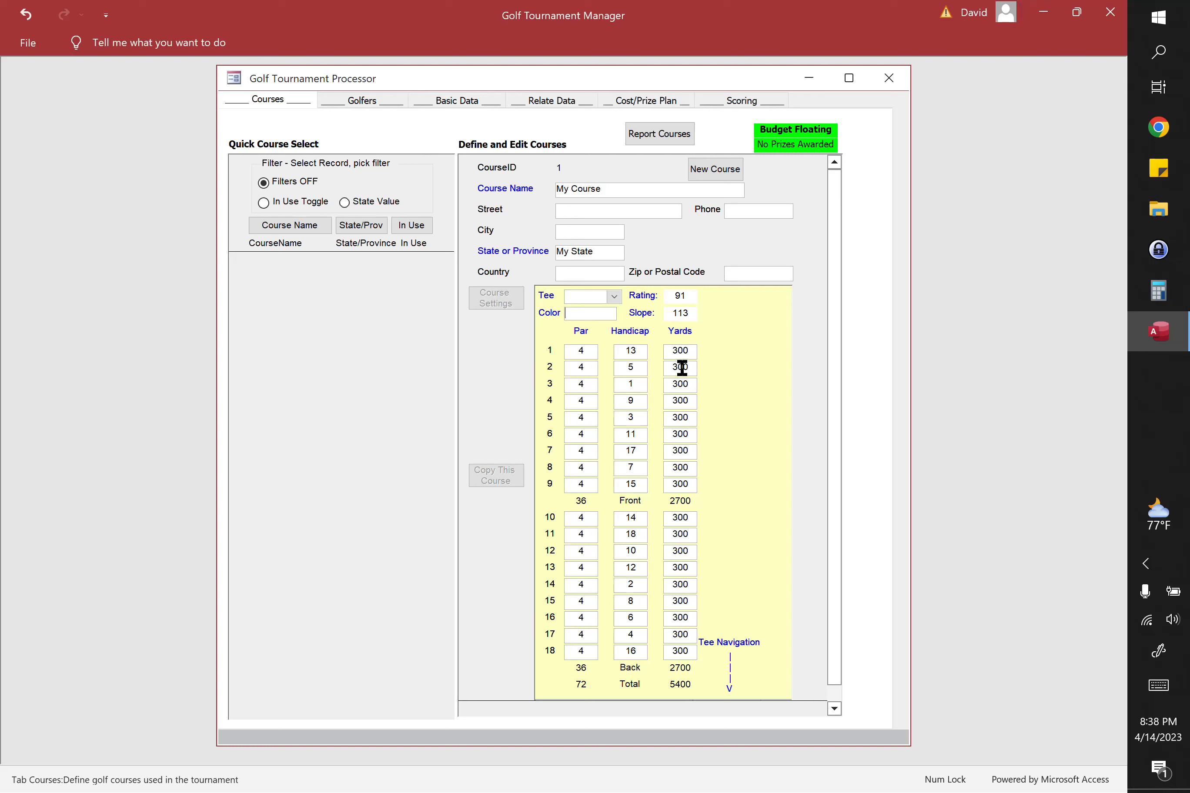
# Step: Assign the Middle tee to the course's existing hole data and accept the tee change
pyautogui.click(613, 296)
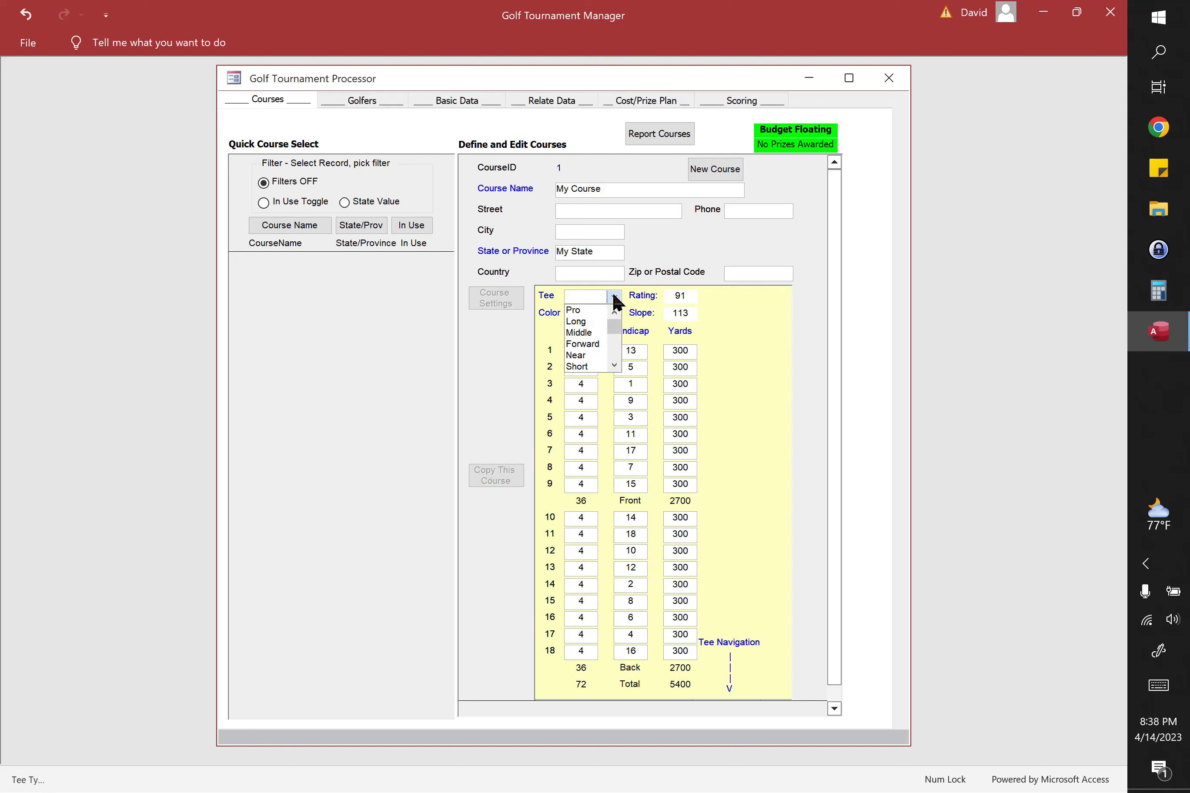
pyautogui.click(583, 334)
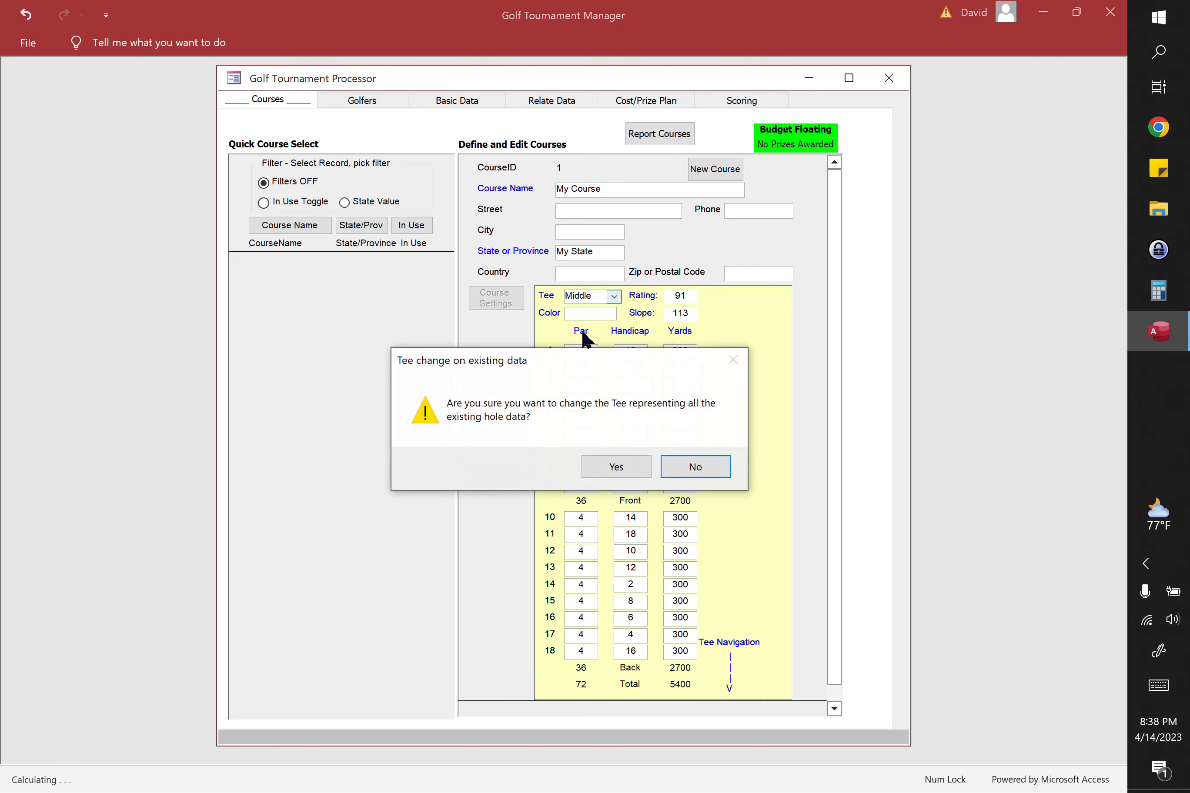
pyautogui.click(620, 470)
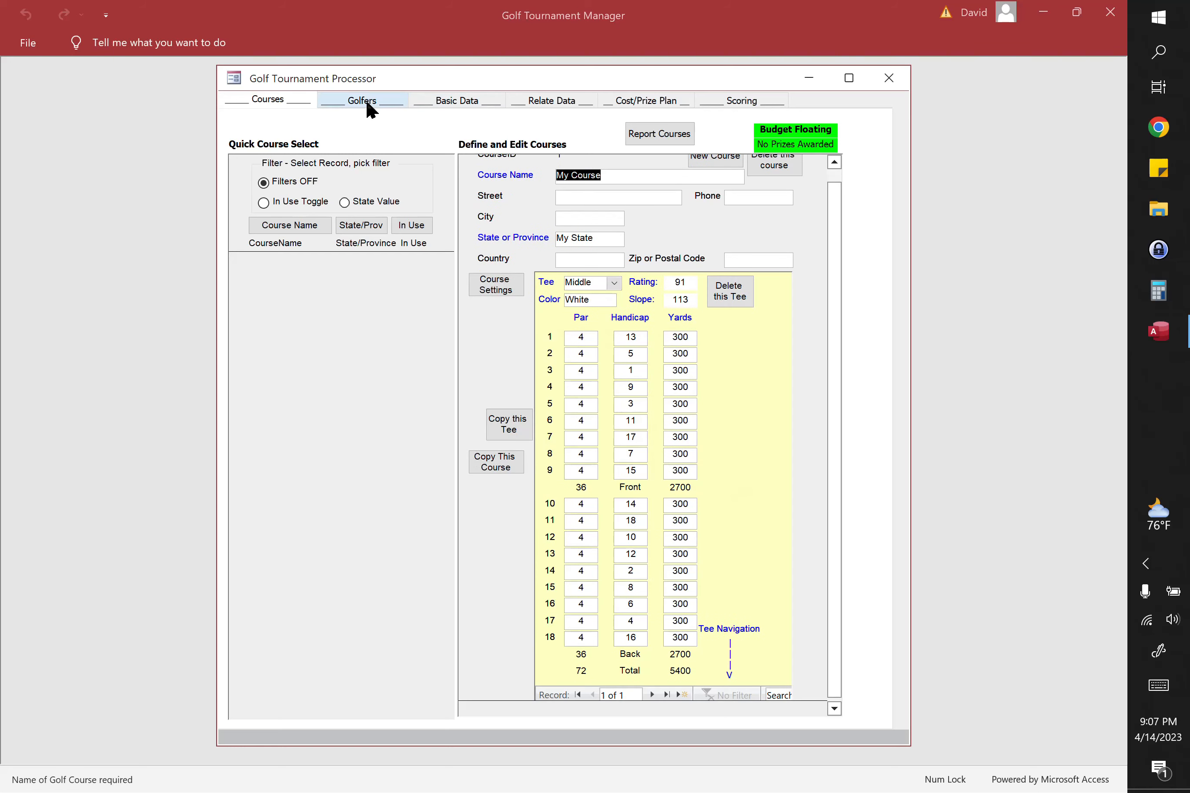
# Step: Add the first golfer with last and first name, Middle tee and a handicap of 10
pyautogui.click(366, 99)
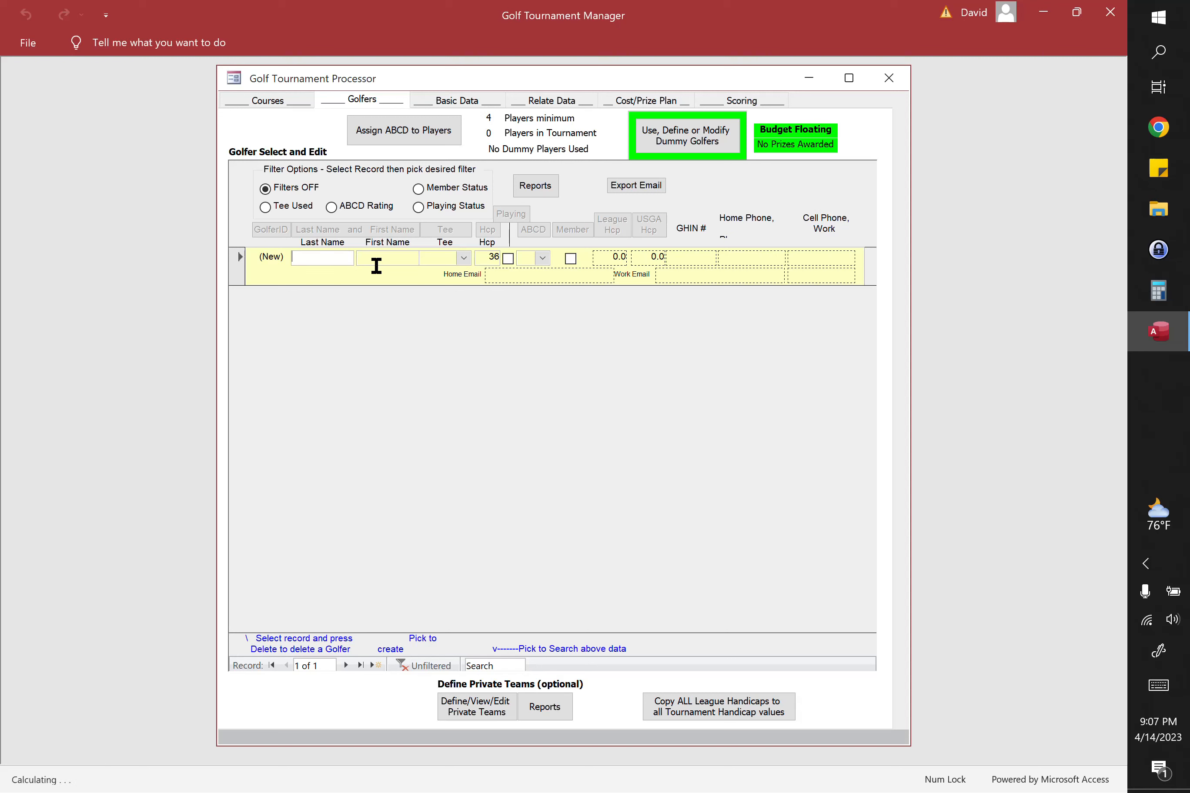
pyautogui.write('Batross')
pyautogui.press('Tab')
pyautogui.press('Tab')
pyautogui.write('Middle')
pyautogui.press('Tab')
pyautogui.write('10')
pyautogui.press('Tab')
# Step: Add a second golfer with last and first name, Middle tee and a handicap of 21
pyautogui.click(324, 302)
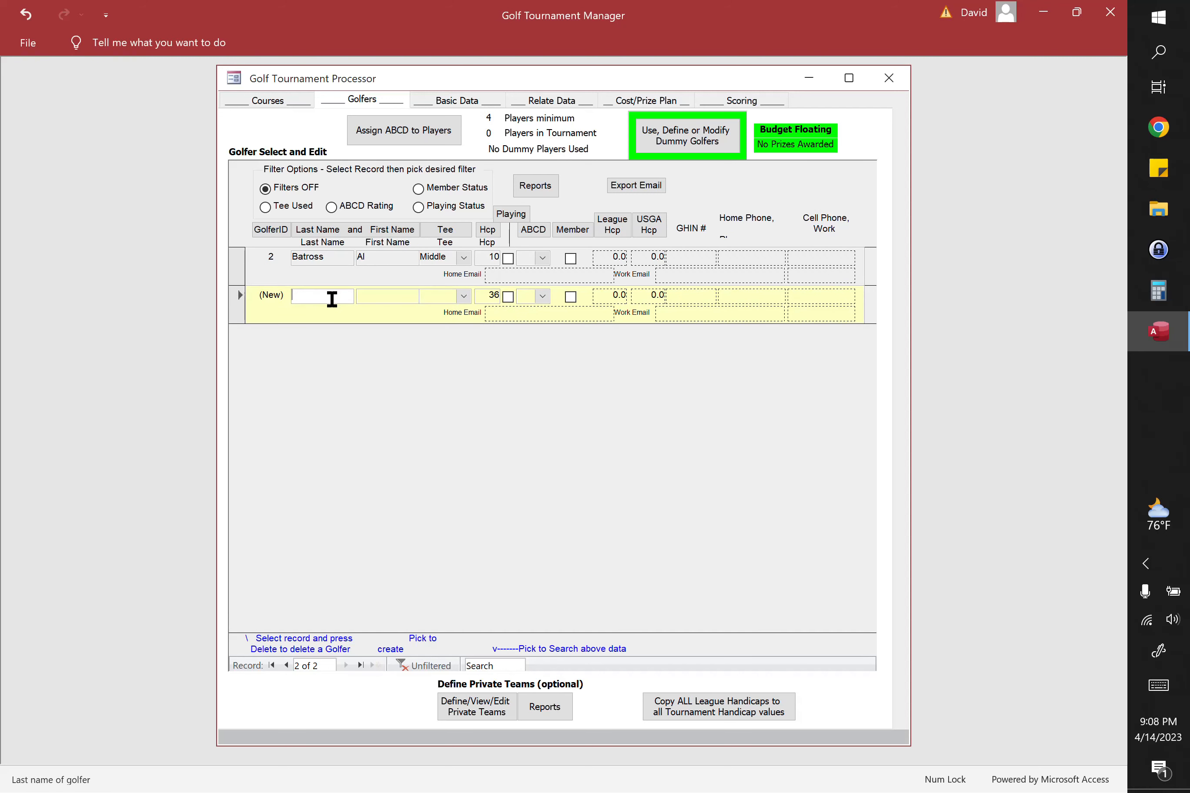
pyautogui.write('Knocker')
pyautogui.press('Tab')
pyautogui.write('Lon')
pyautogui.press('Tab')
pyautogui.click(449, 333)
pyautogui.press('Tab')
pyautogui.write('21')
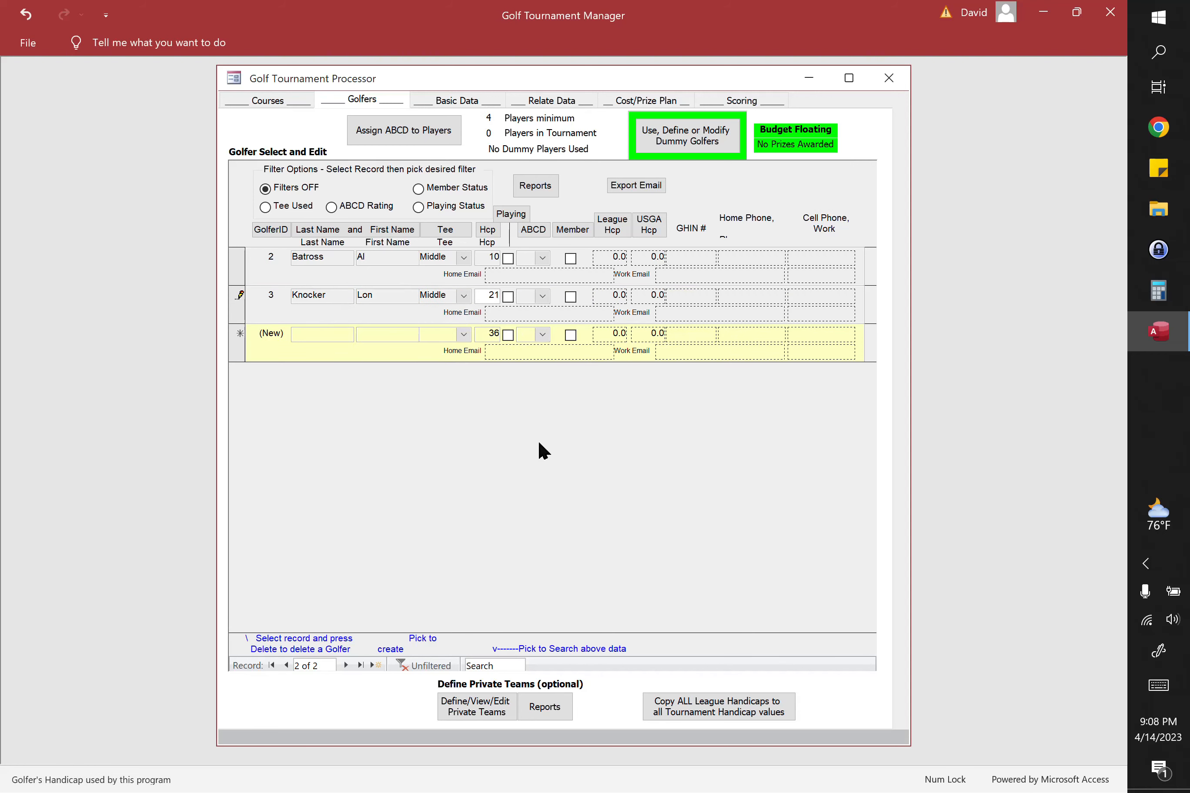
# Step: Add a third golfer with last and first name, Middle tee and a handicap of 32
pyautogui.click(321, 332)
pyautogui.write('Dubber')
pyautogui.press('Tab')
pyautogui.write('Justa')
pyautogui.press('Tab')
pyautogui.write('Middle')
pyautogui.press('Tab')
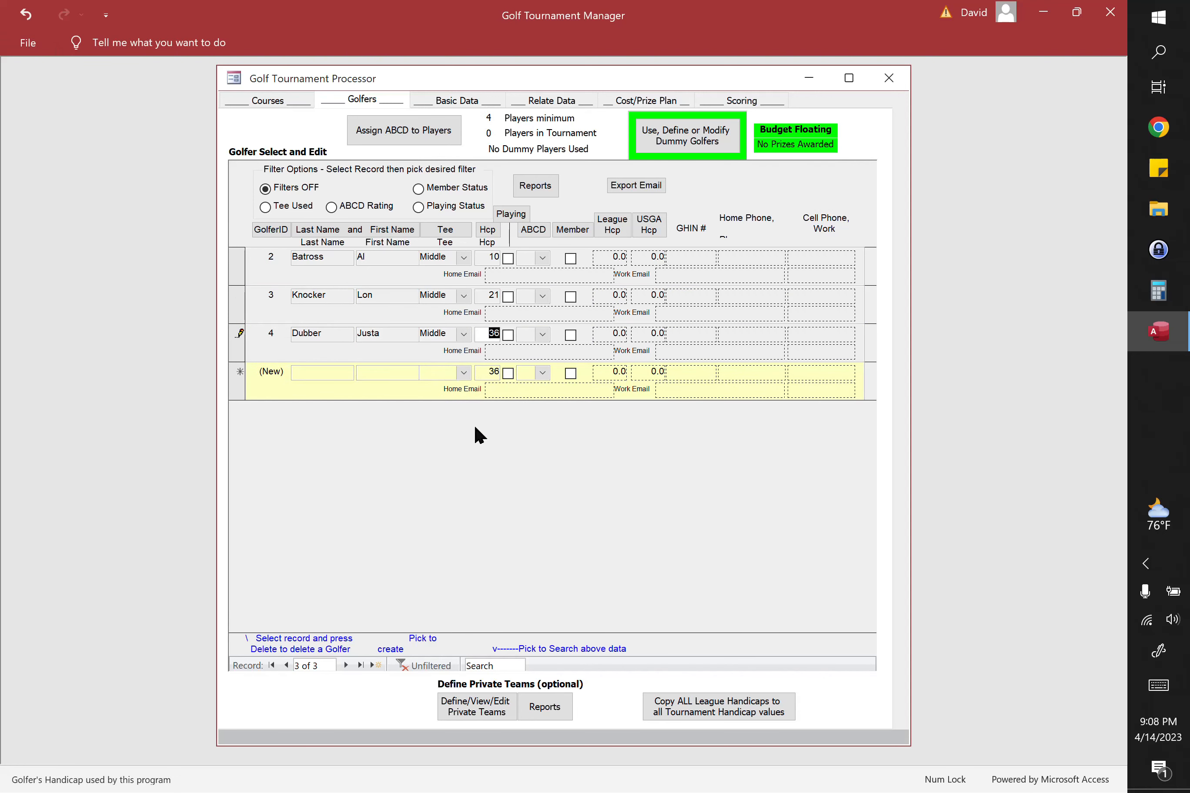
pyautogui.write('32')
# Step: Add a fourth golfer with last and first name, Middle tee and a handicap of 15, and save the record
pyautogui.click(332, 371)
pyautogui.write('Shawt')
pyautogui.press('Tab')
pyautogui.write('Chip')
pyautogui.press('Tab')
pyautogui.write('Middle')
pyautogui.press('Tab')
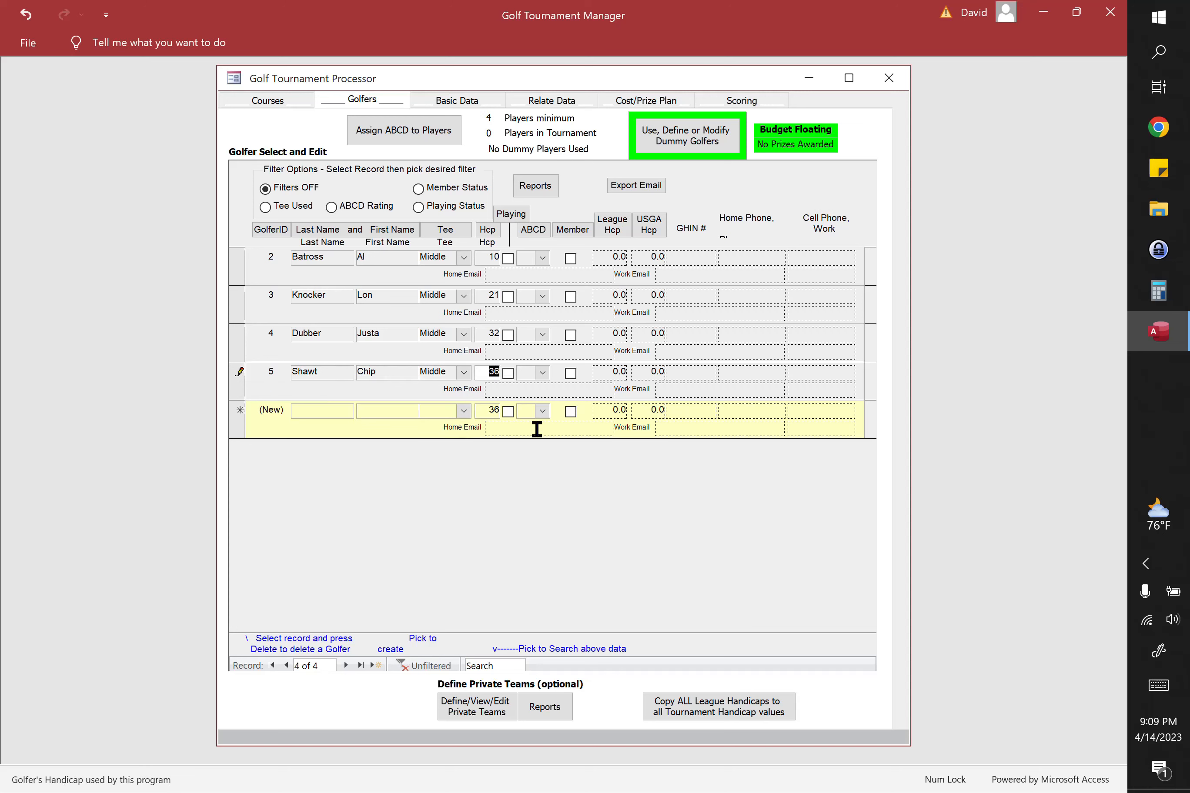
pyautogui.write('15')
pyautogui.click(241, 353)
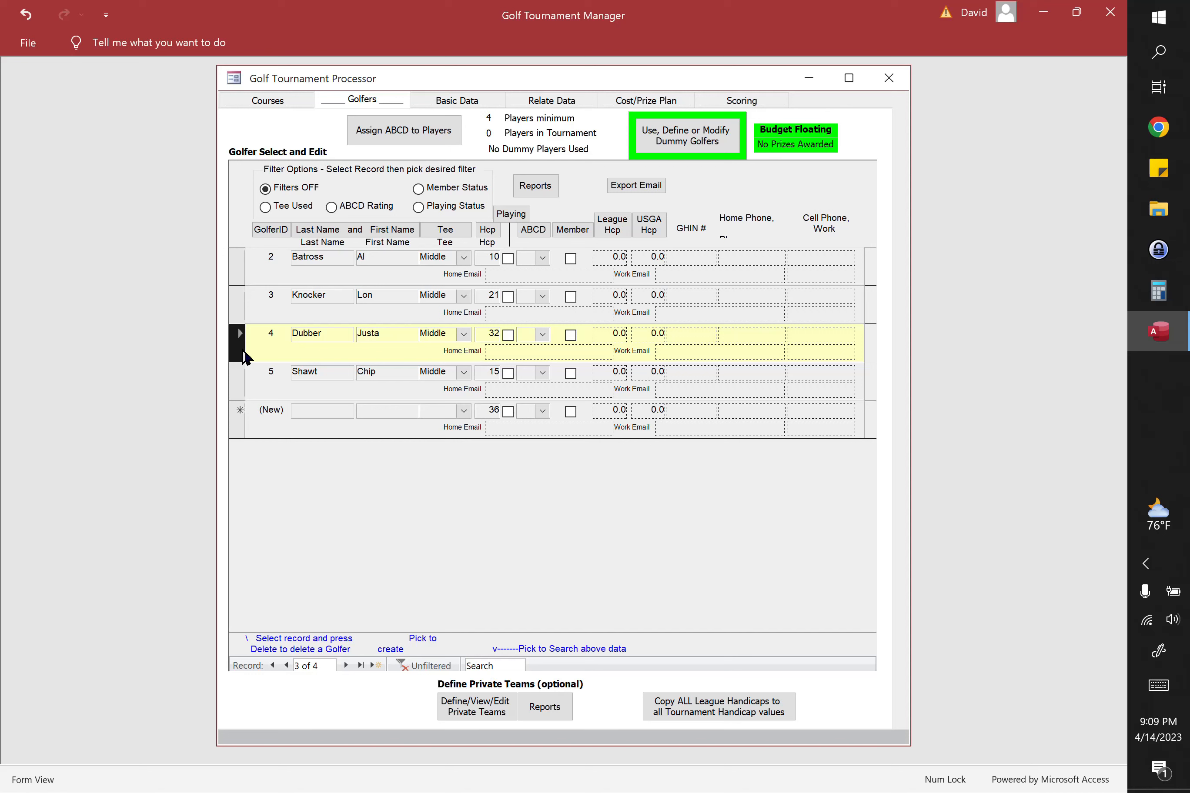
# Step: Mark all four golfers as playing in the tournament and assign them ABCD ratings
pyautogui.click(508, 259)
pyautogui.click(508, 297)
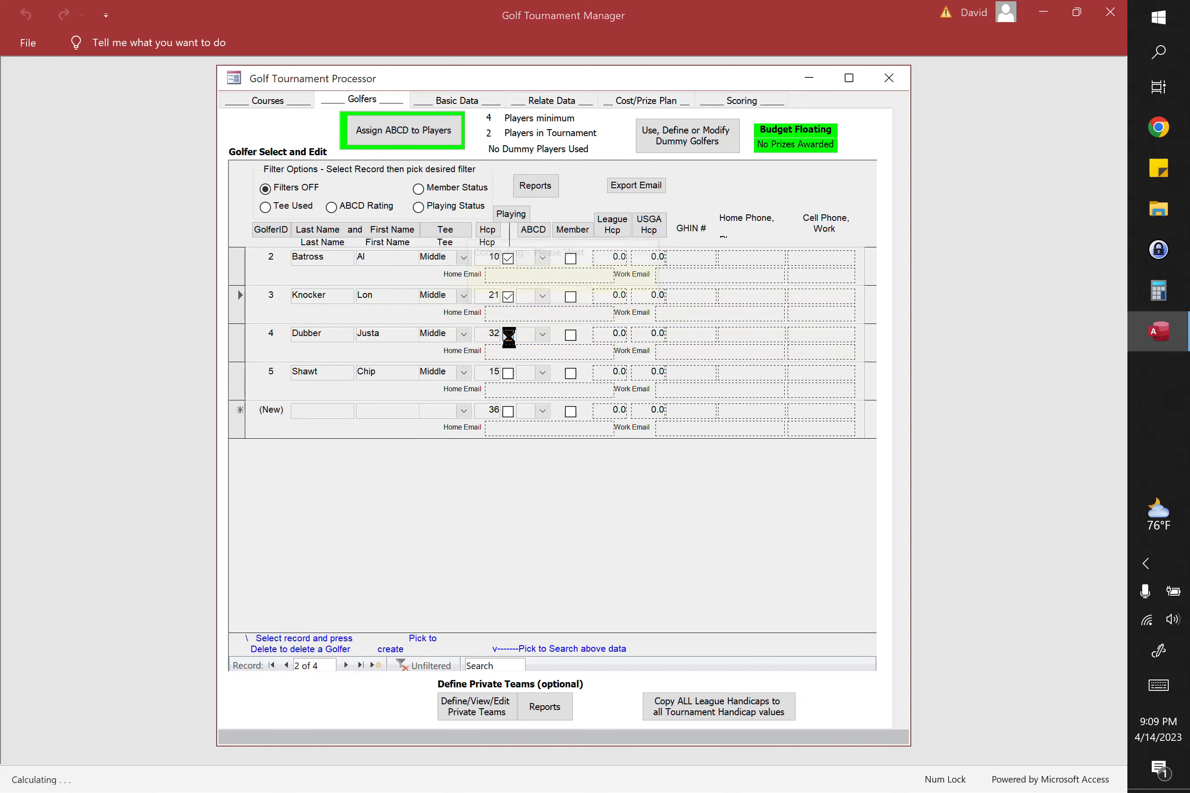
pyautogui.click(508, 335)
pyautogui.click(508, 373)
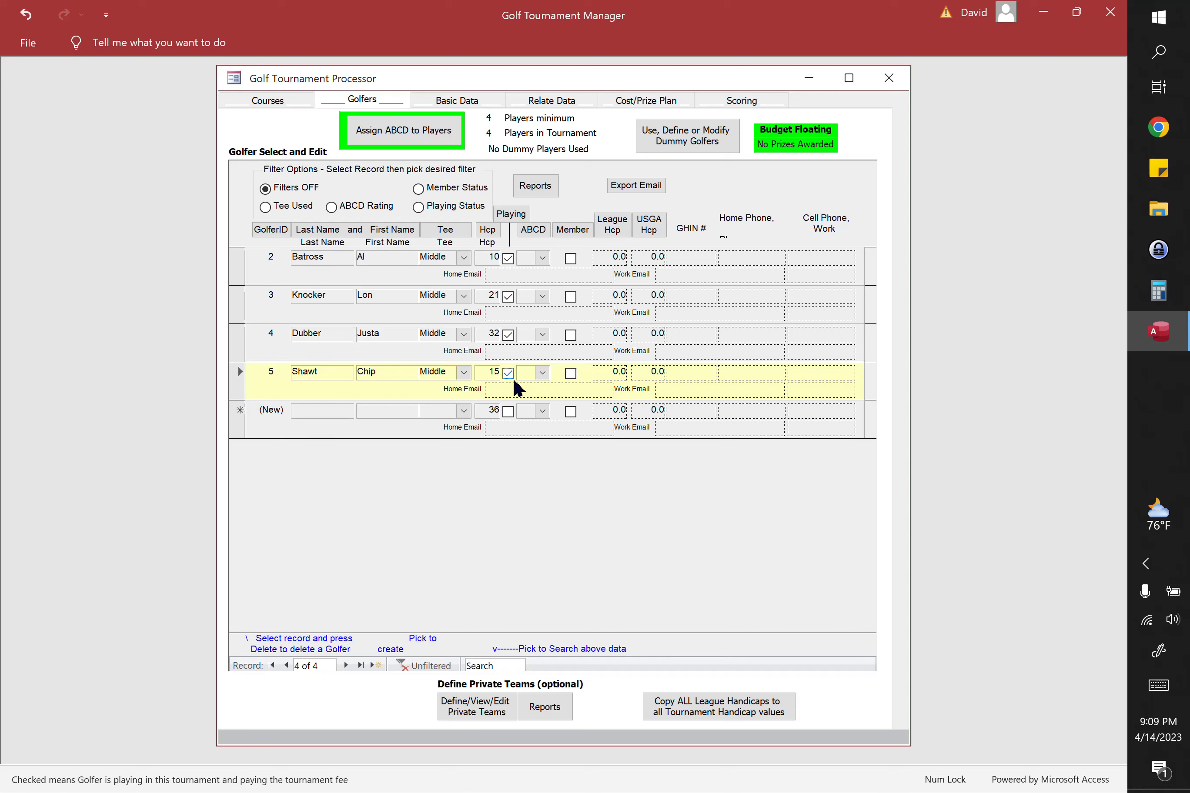
pyautogui.click(417, 131)
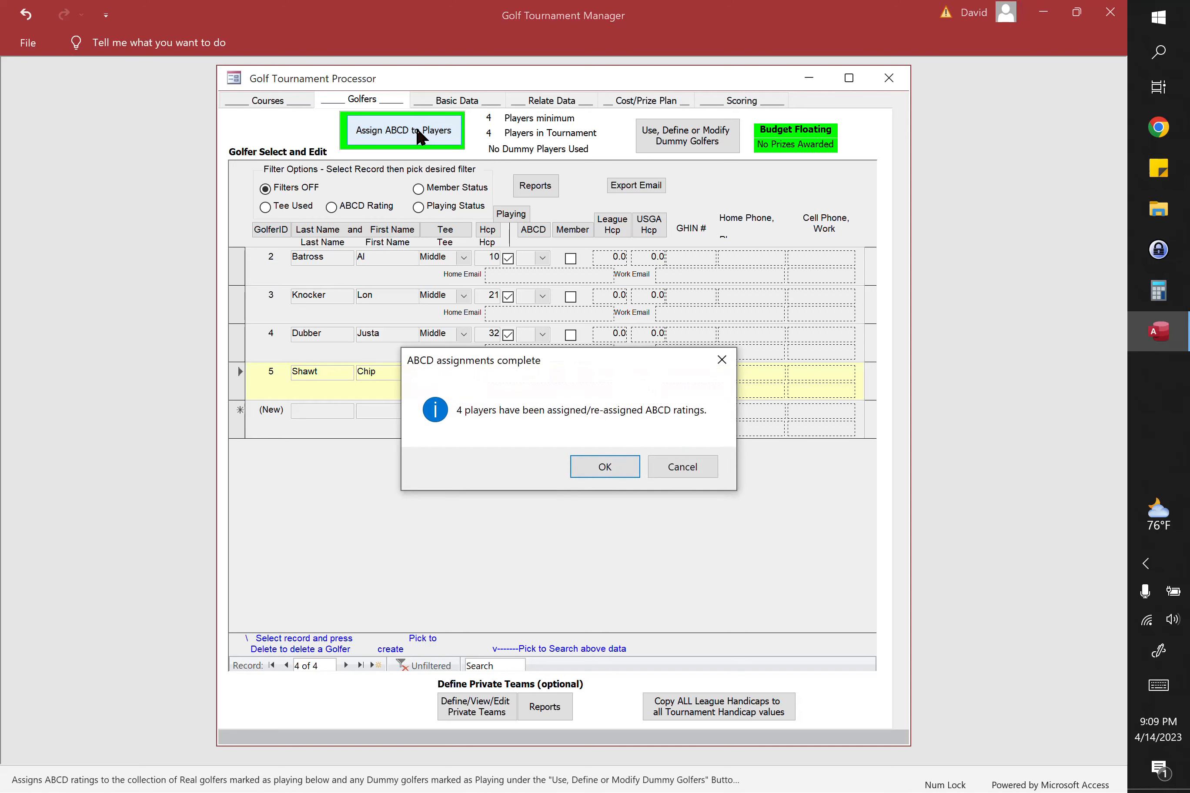
pyautogui.click(604, 468)
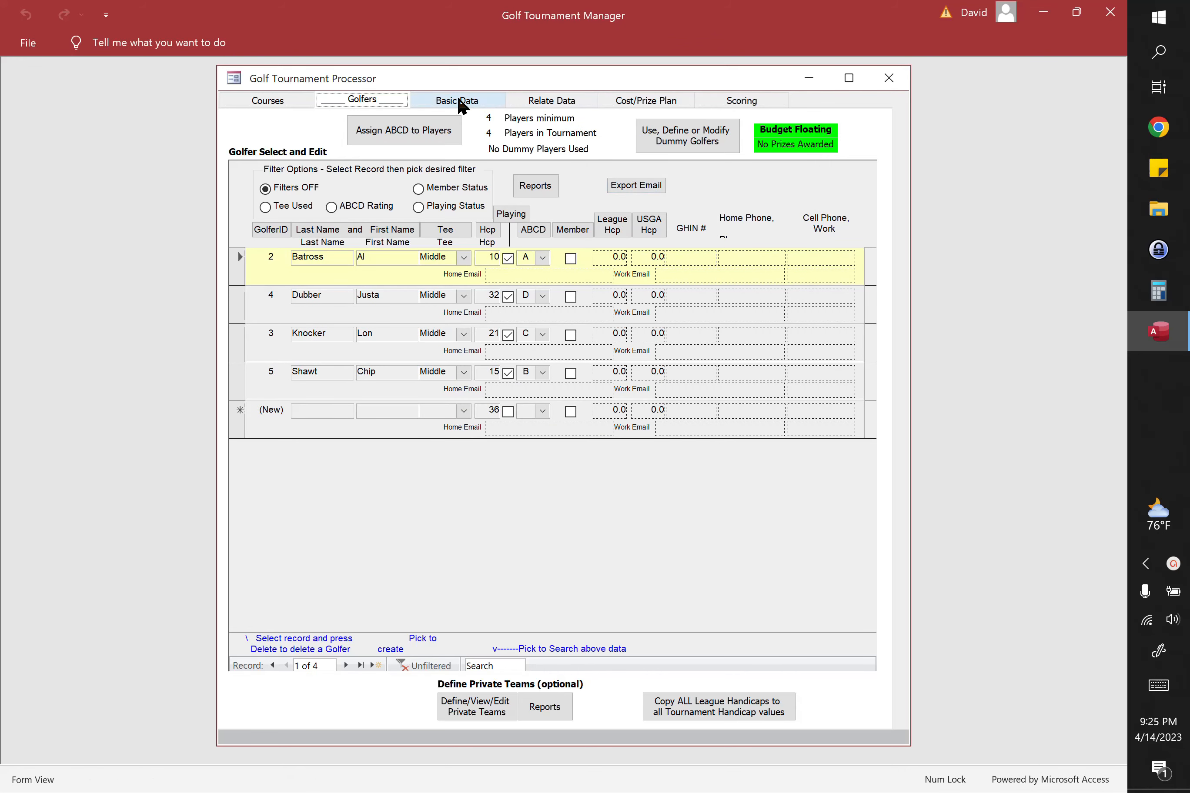
# Step: Replace the placeholder tournament name in the basic data with 4 Player 1 Day Tournament
pyautogui.click(456, 95)
pyautogui.click(367, 188)
pyautogui.moveTo(441, 189); pyautogui.dragTo(96, 162)
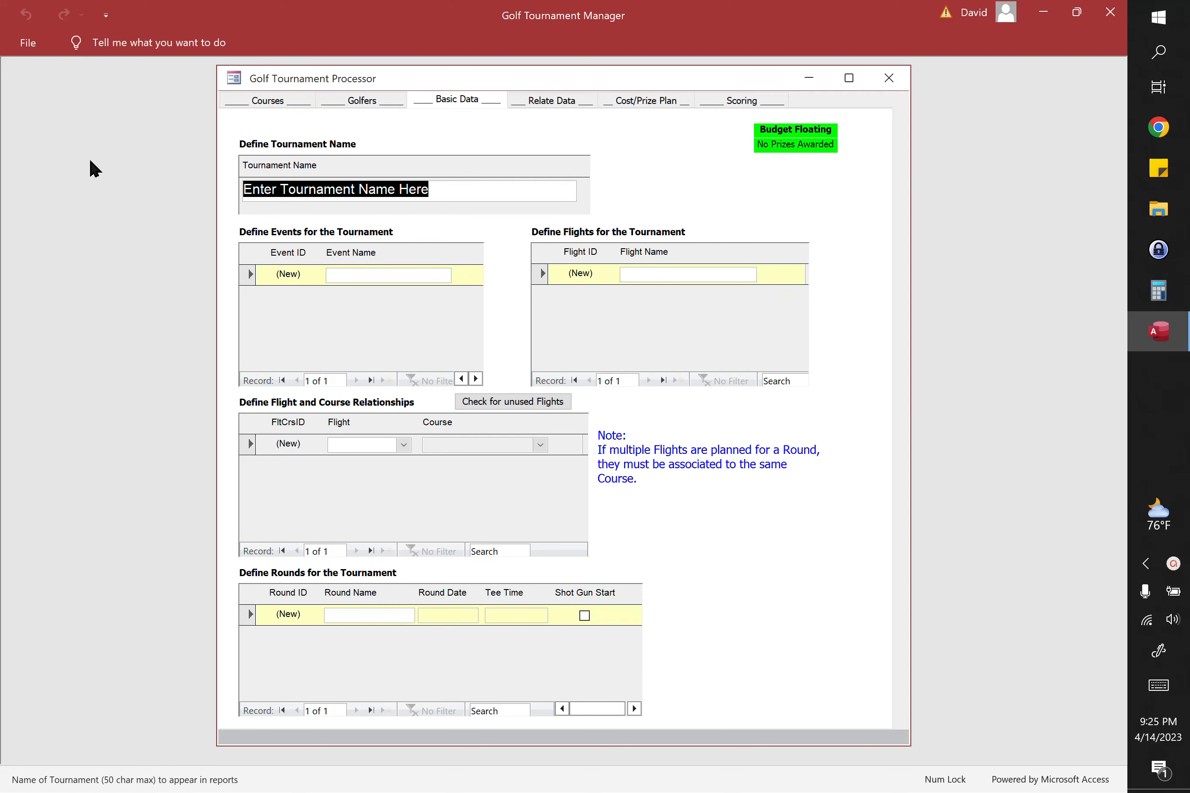
pyautogui.press('Delete')
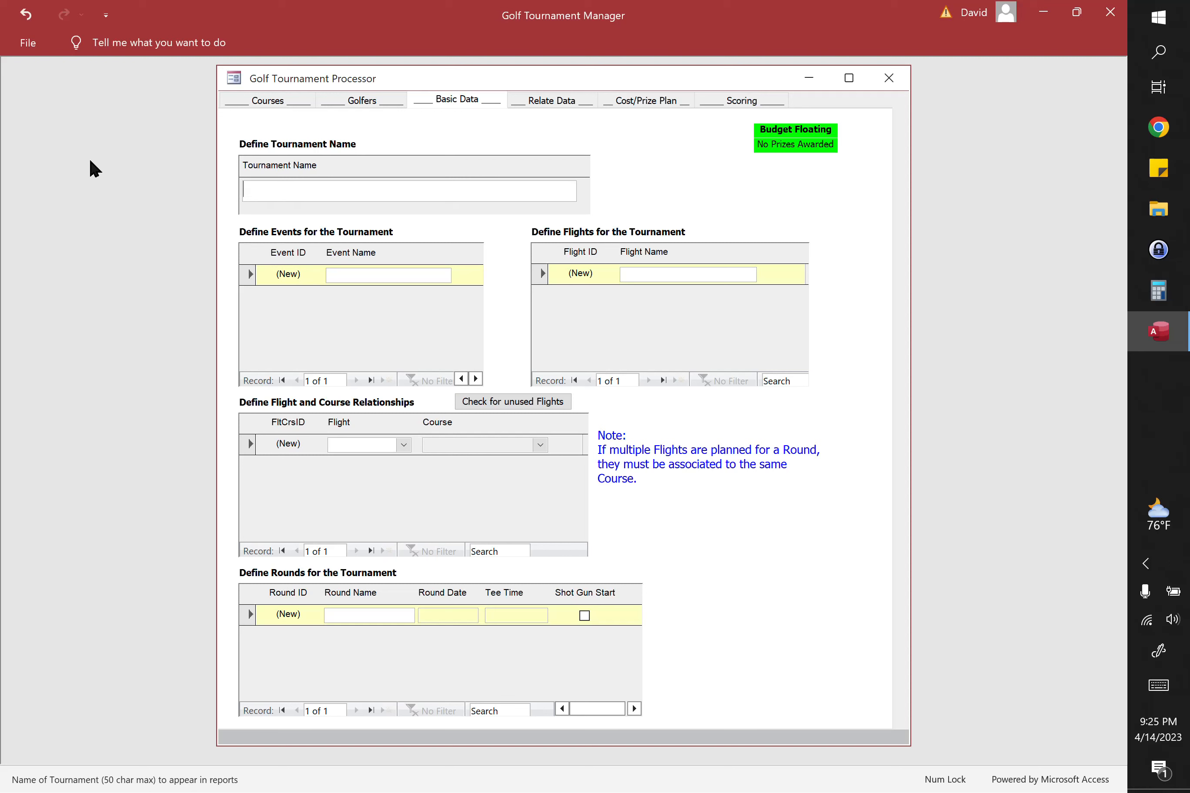
pyautogui.write('4 Player 1 Day Tournament')
pyautogui.press('Tab')
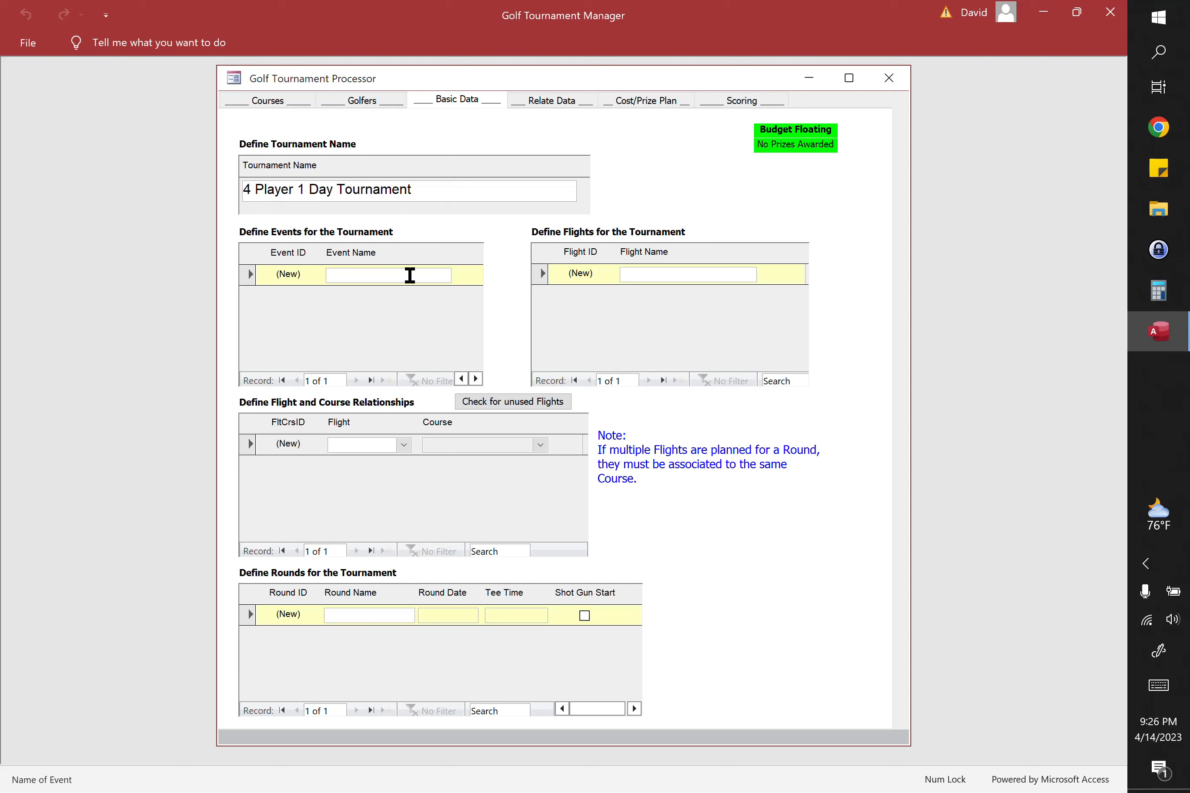
# Step: Define an event named Day1 and a flight named F1 for the tournament
pyautogui.write('Day1')
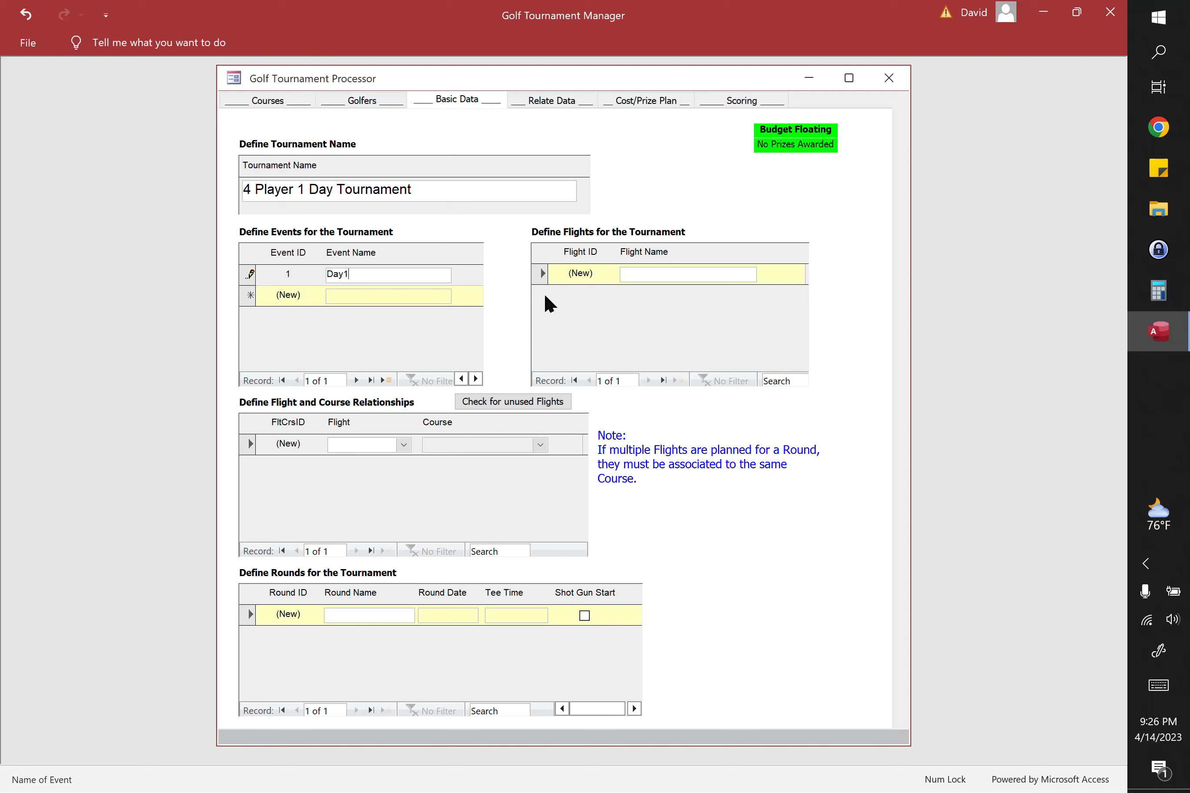
pyautogui.click(644, 273)
pyautogui.write('F1')
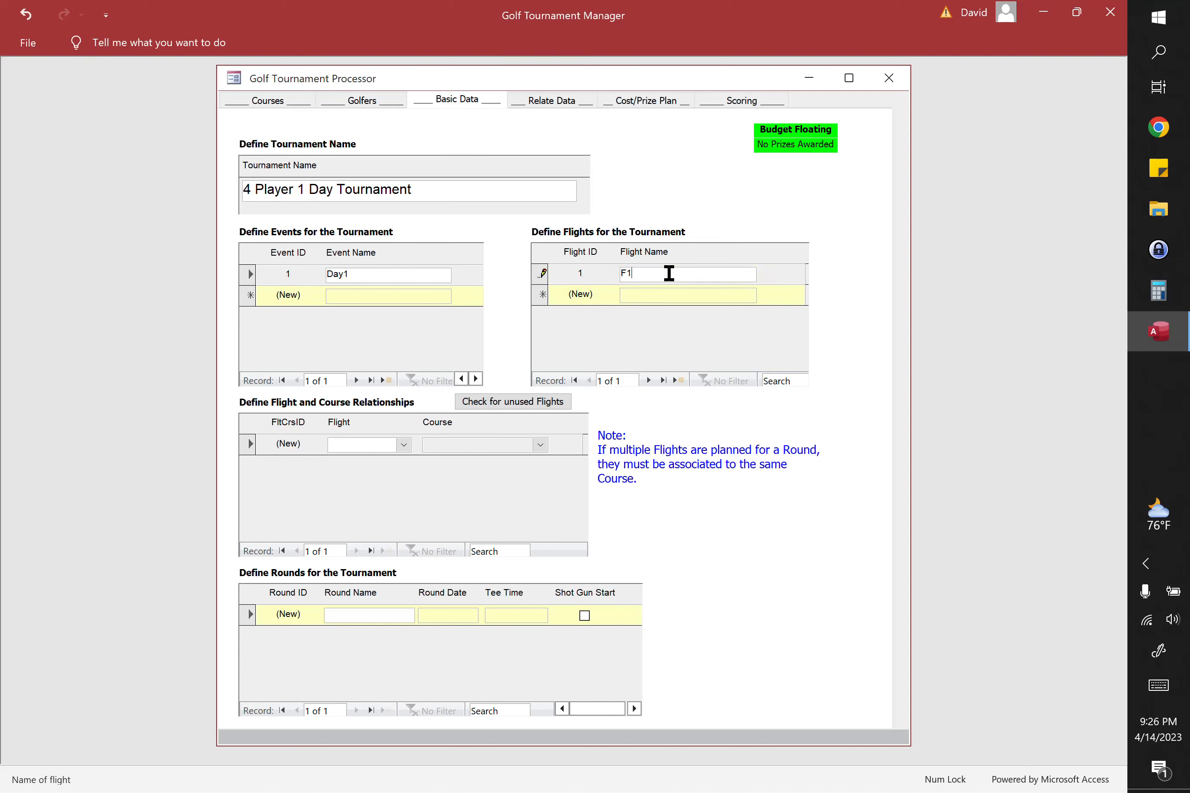
# Step: Add a flight and course relationship linking flight F1 to My Course, and save the record
pyautogui.click(361, 444)
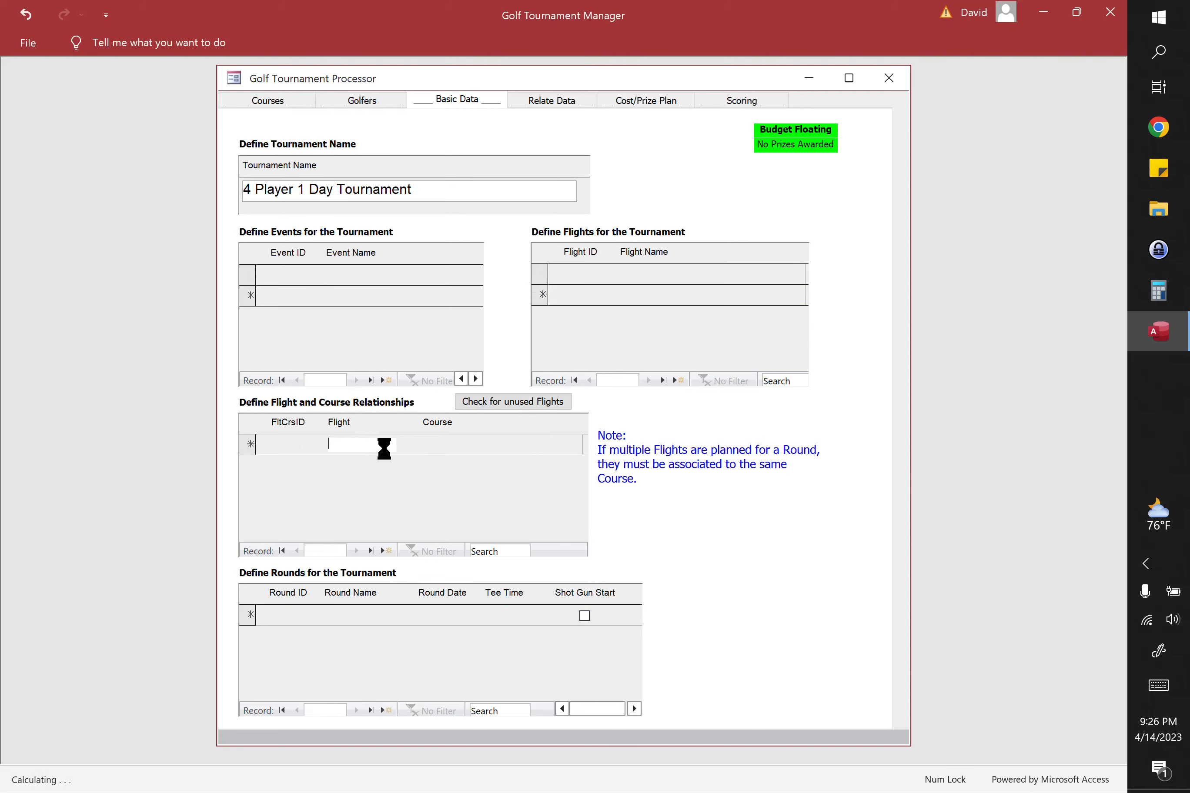
pyautogui.click(404, 446)
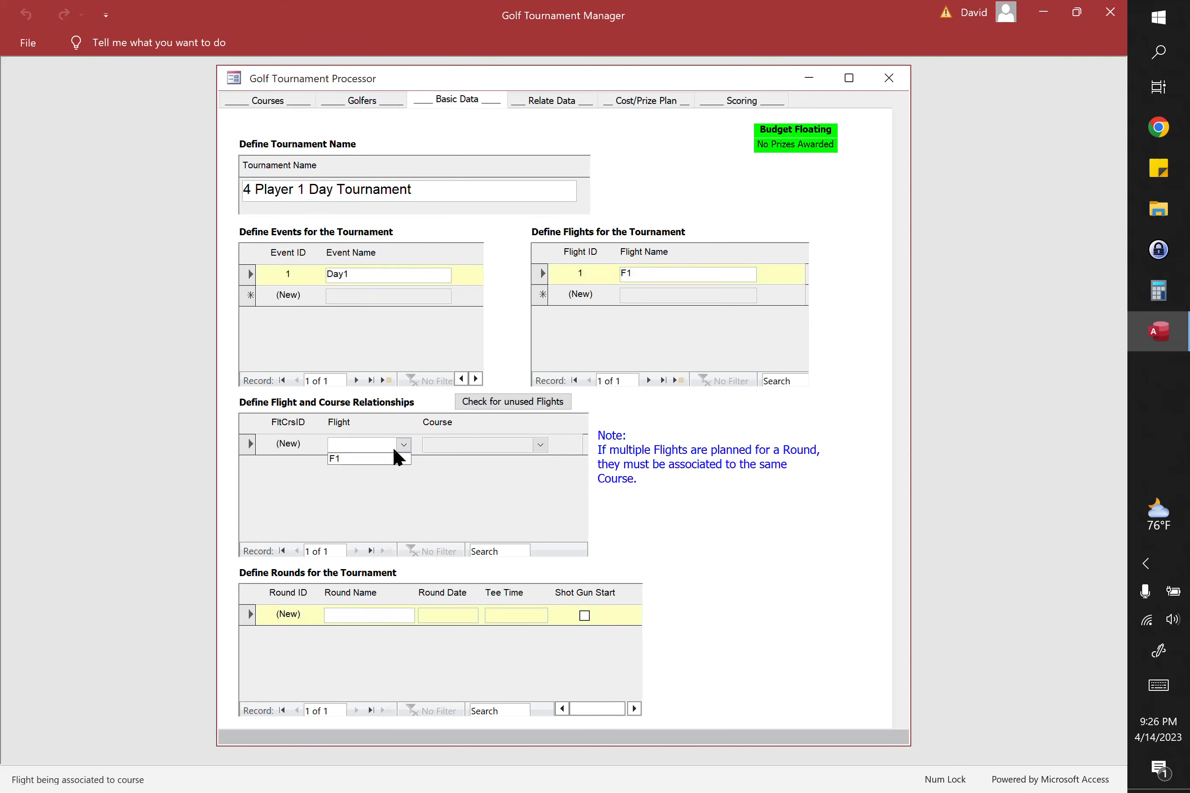
pyautogui.click(369, 464)
pyautogui.click(542, 445)
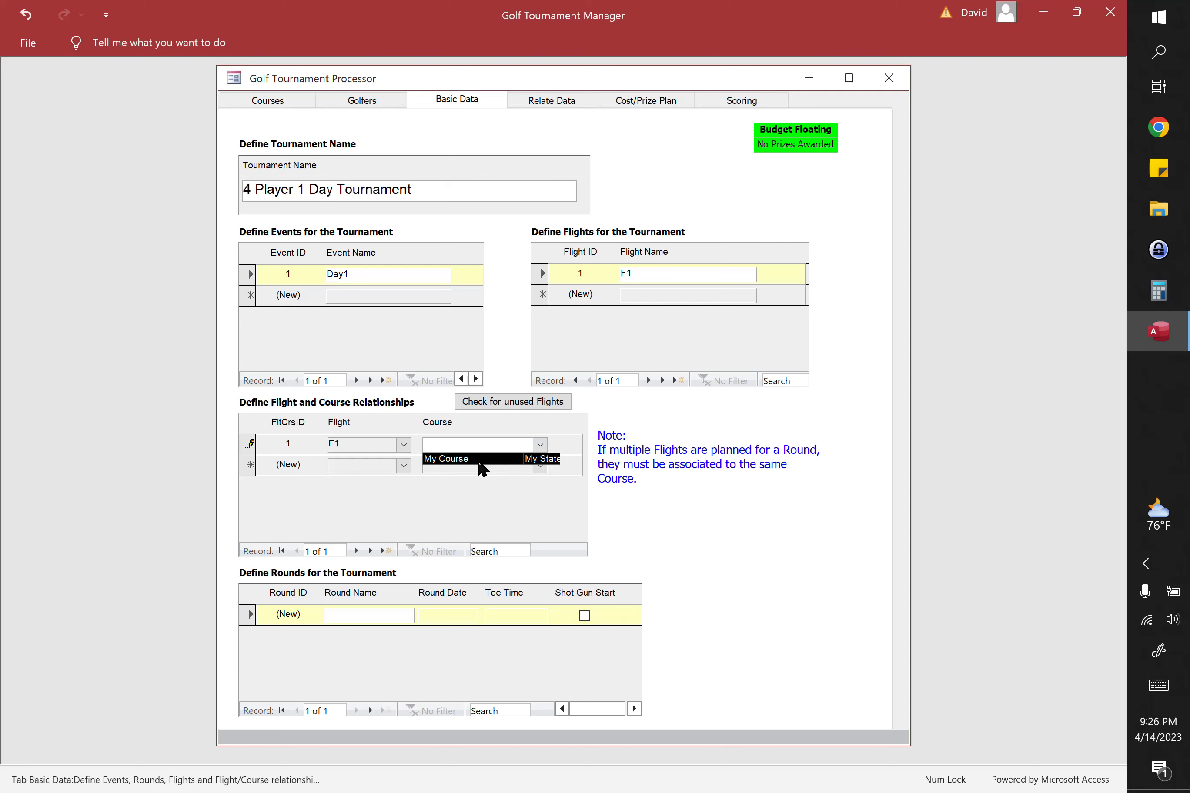
pyautogui.click(481, 464)
pyautogui.click(668, 273)
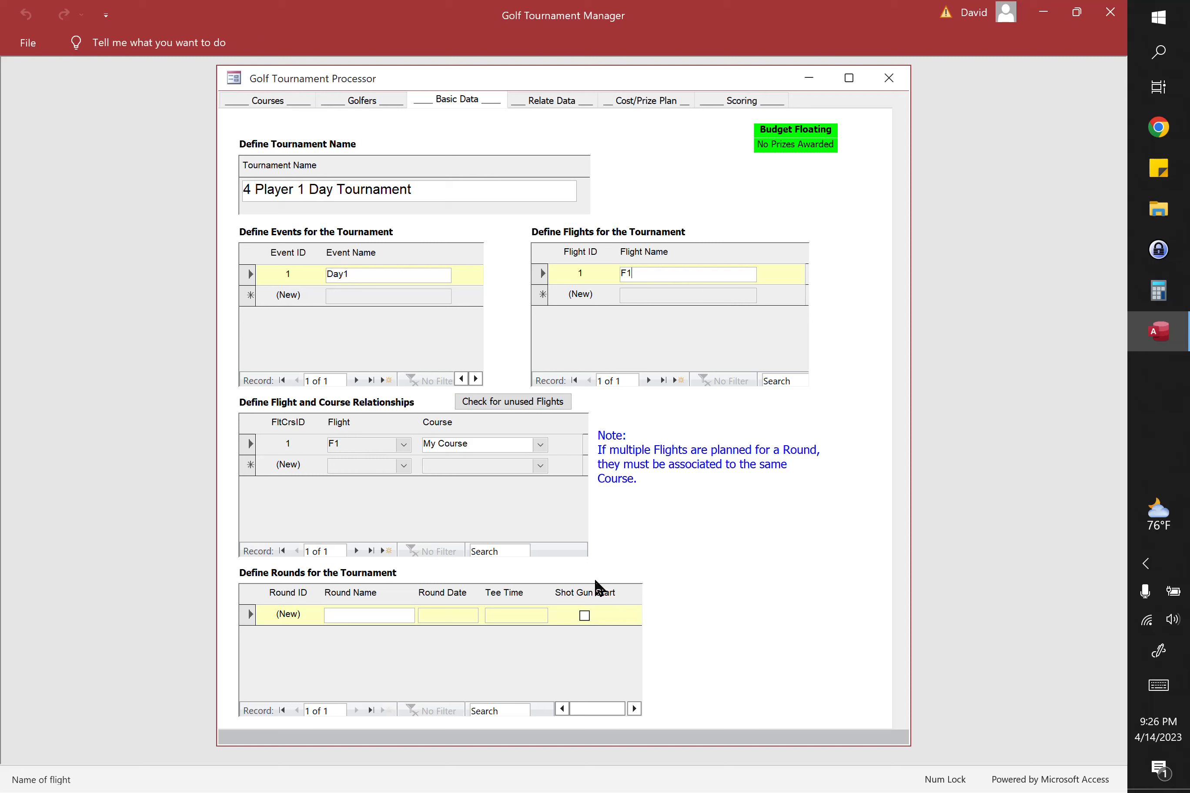
# Step: Define a tournament round named Round1 dated 5/10/2023 with a tee time of 8:00
pyautogui.click(338, 609)
pyautogui.write('Round1')
pyautogui.press('Tab')
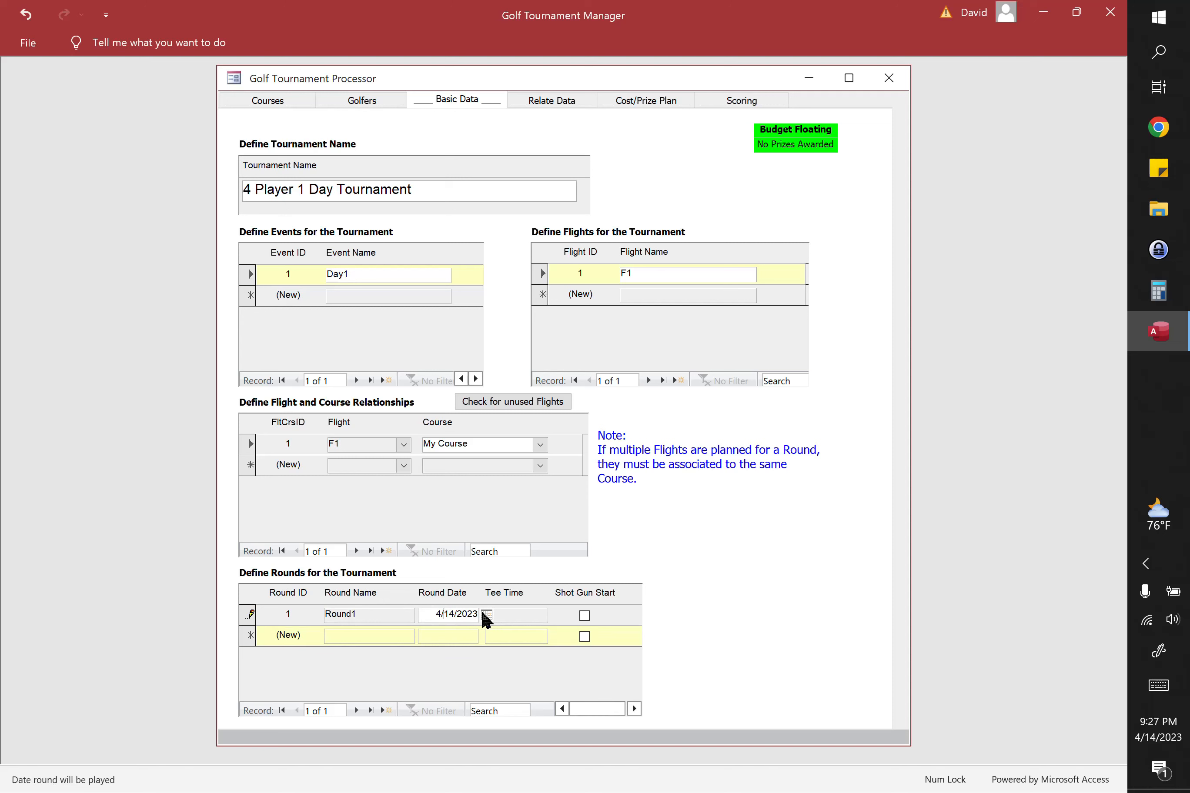
pyautogui.click(487, 615)
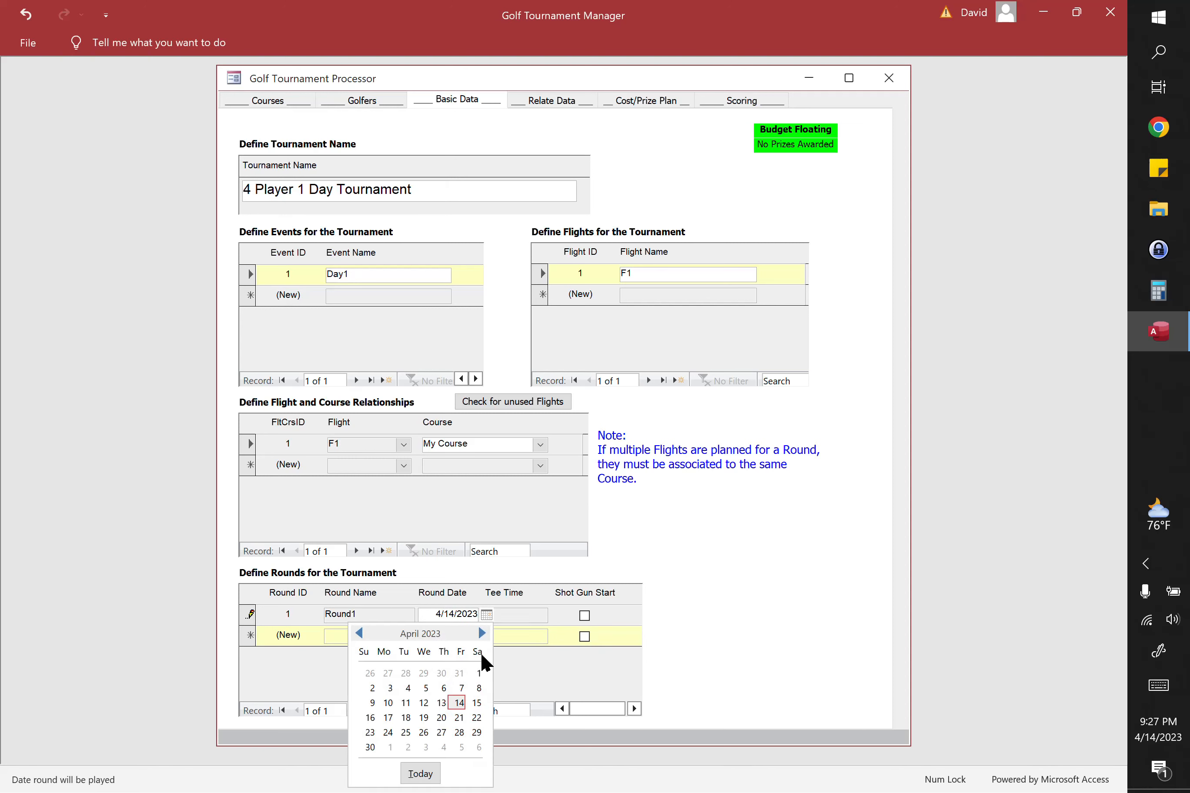
pyautogui.click(482, 635)
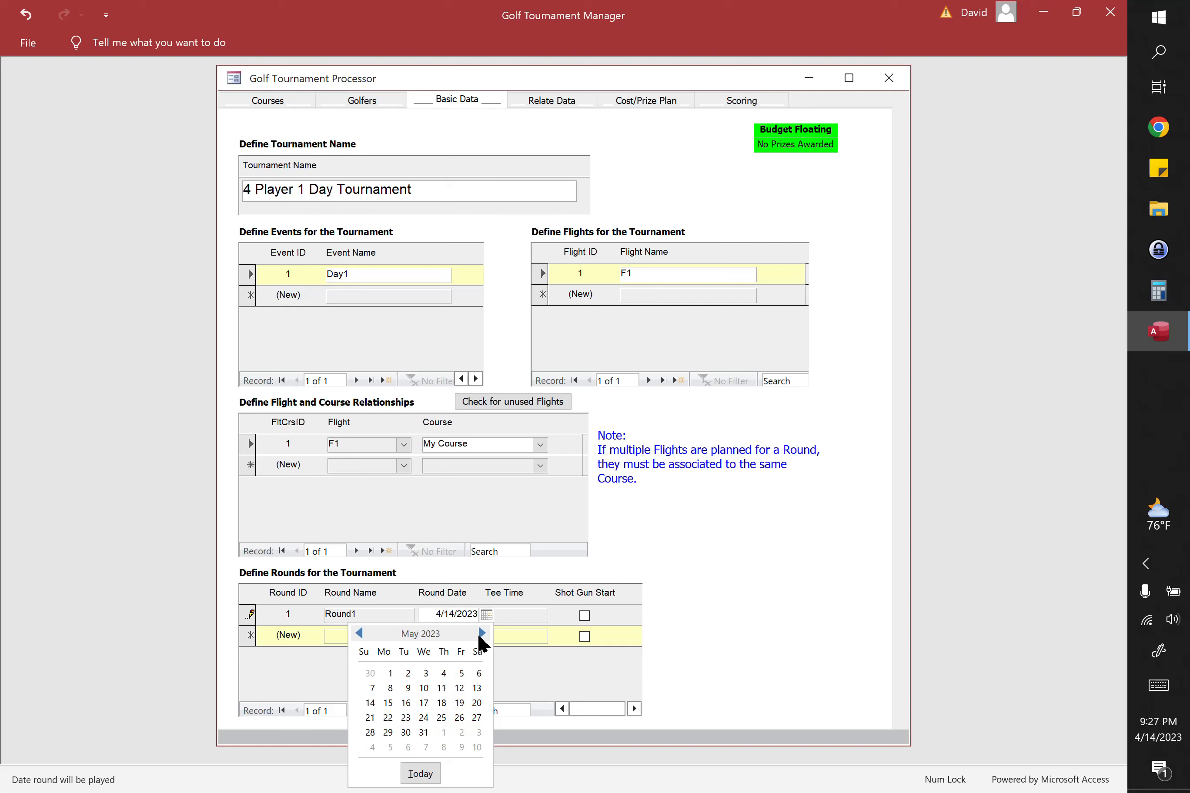
pyautogui.click(422, 689)
pyautogui.click(511, 612)
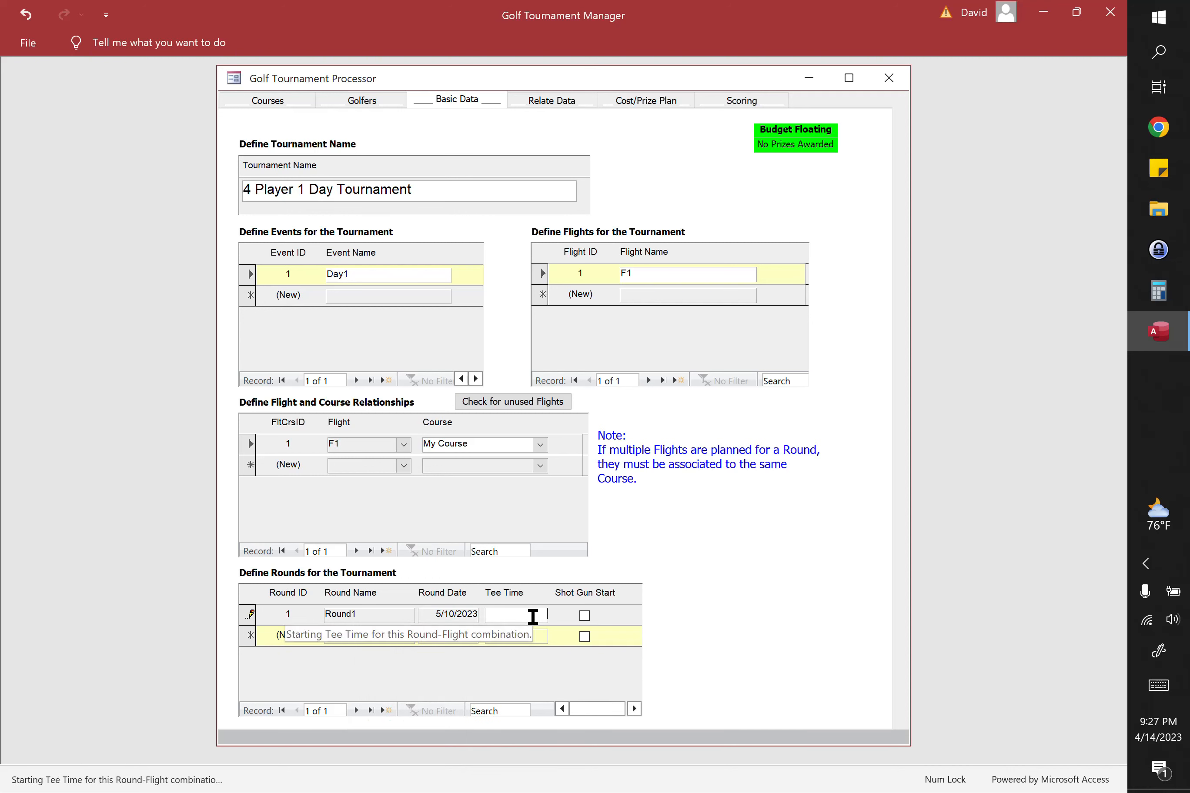
pyautogui.write('8:00')
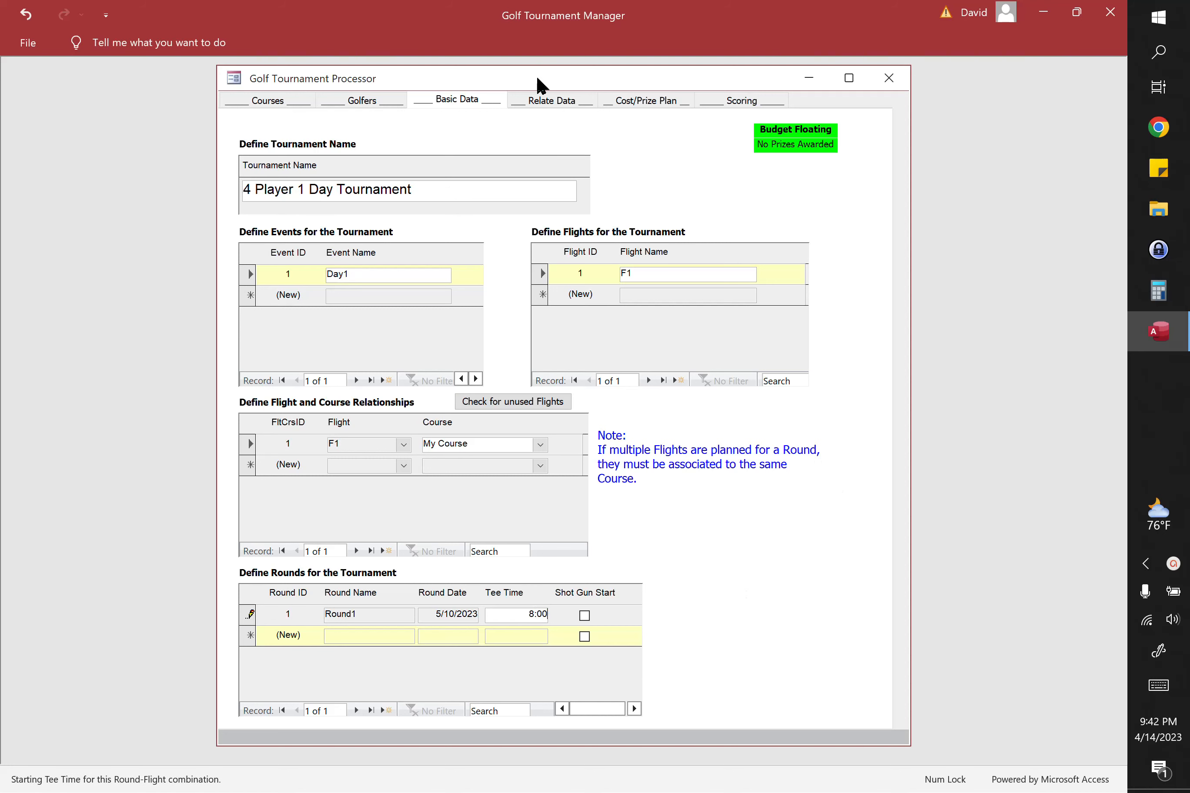
# Step: Relate event Day1 to the game 2 Player Team-1 Player Net Score, keeping the default scoring options
pyautogui.click(547, 100)
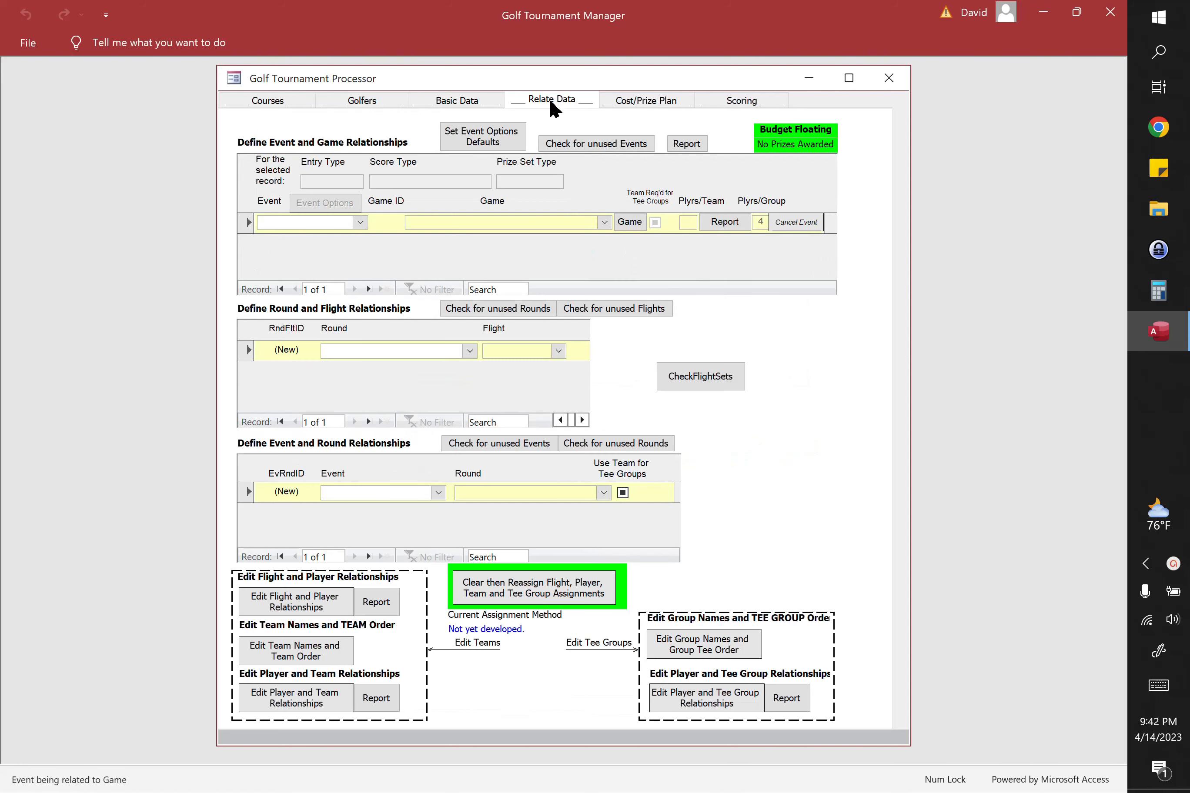
pyautogui.click(360, 223)
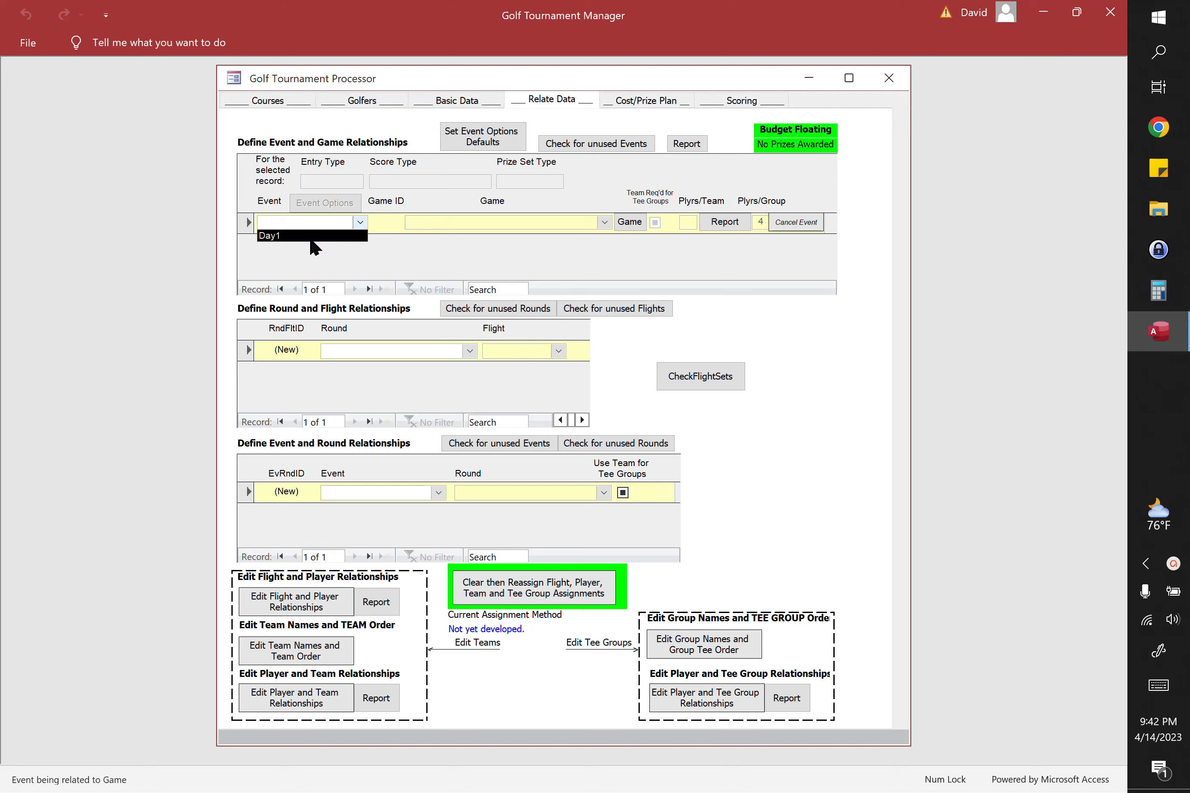
pyautogui.click(286, 235)
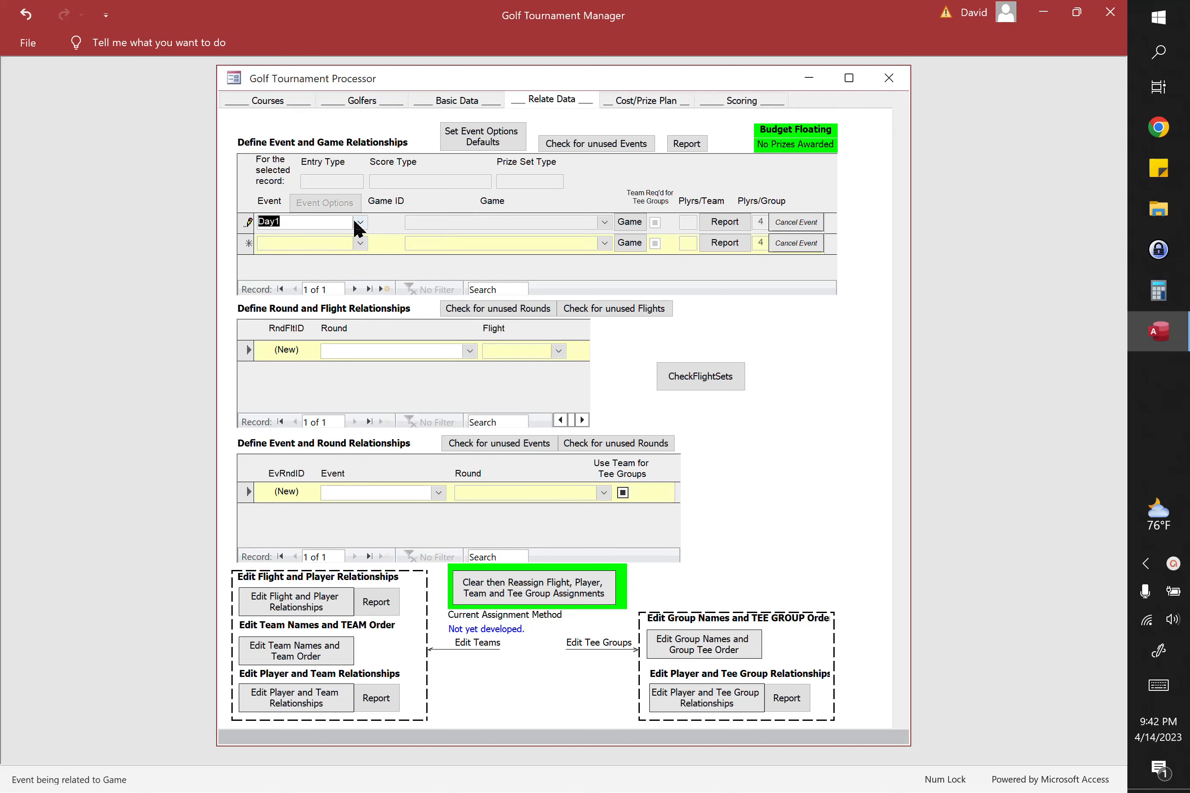
pyautogui.click(633, 223)
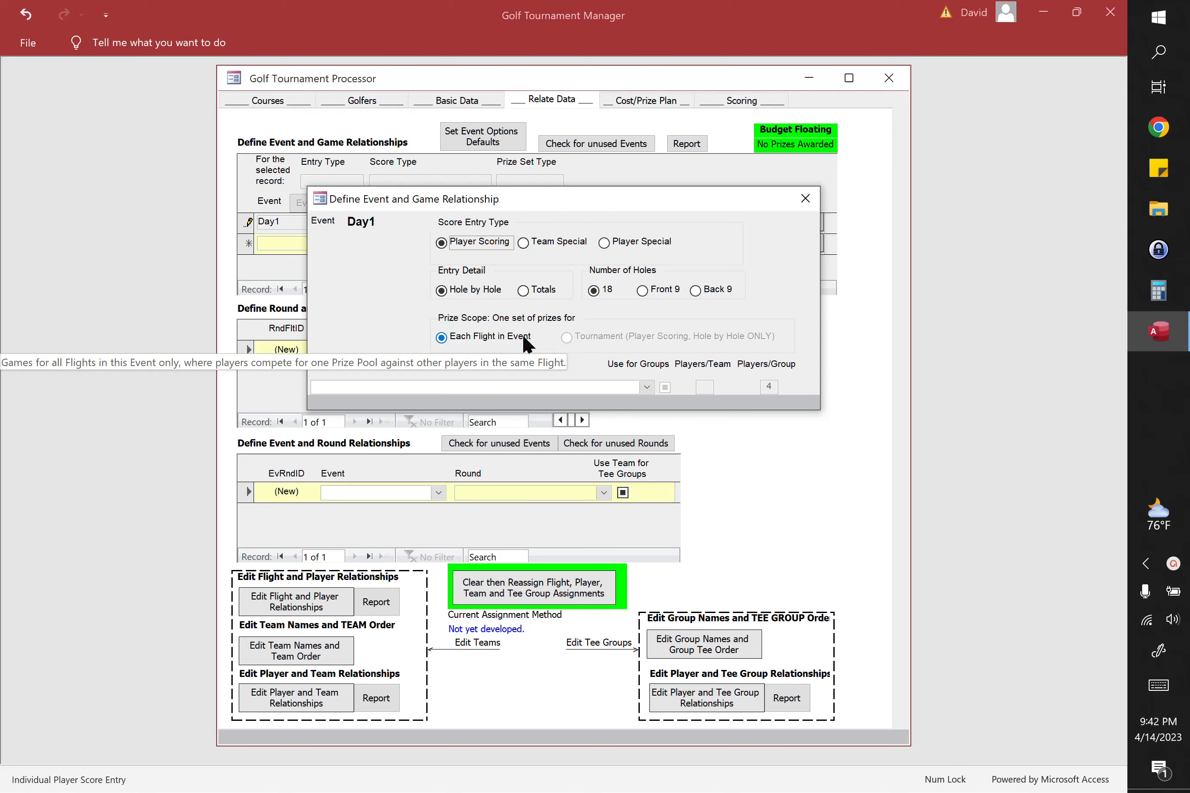
pyautogui.click(646, 388)
pyautogui.scroll(-1, 480, 450)
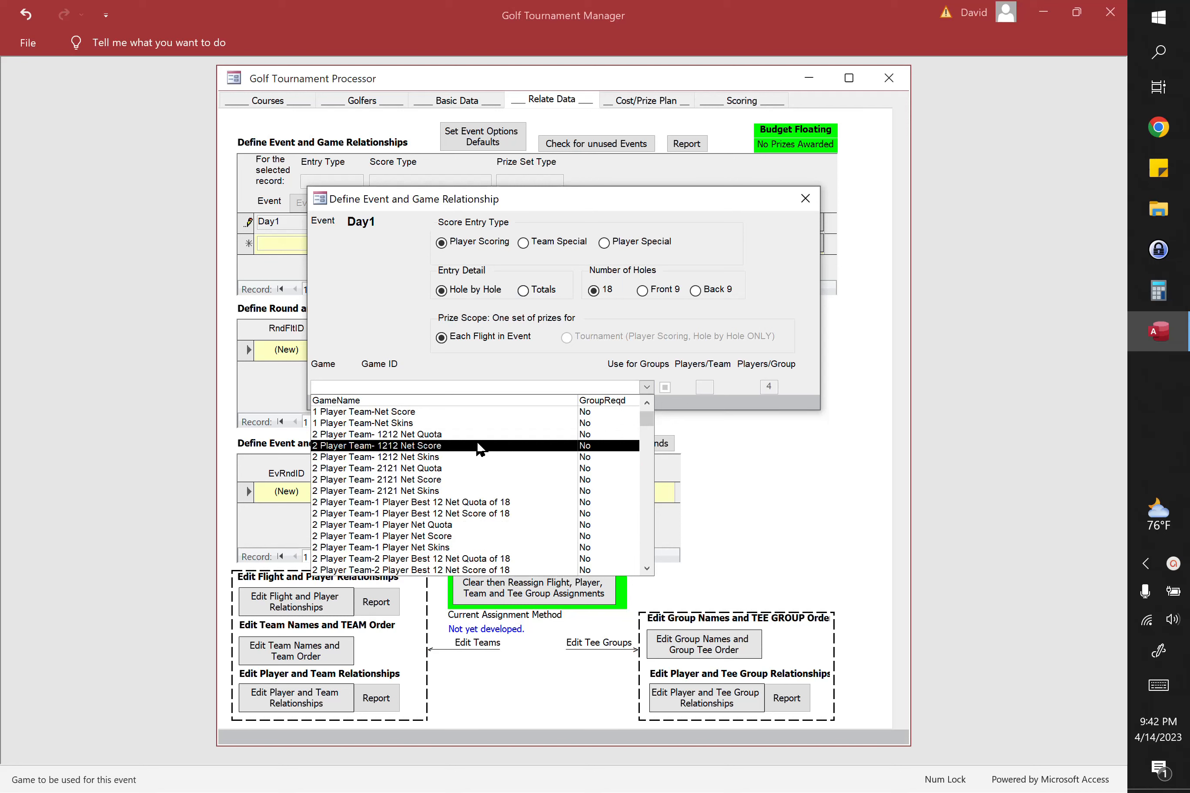
pyautogui.scroll(-1, 456, 451)
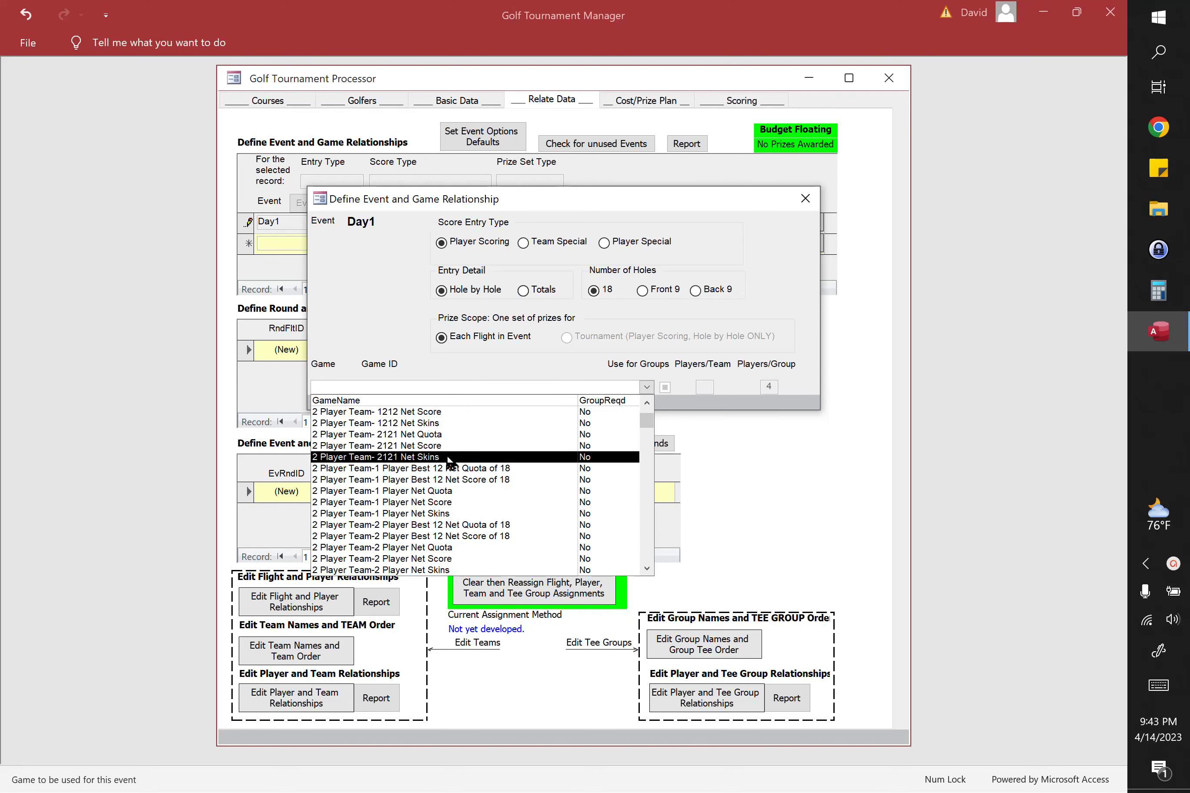
pyautogui.scroll(-1, 431, 451)
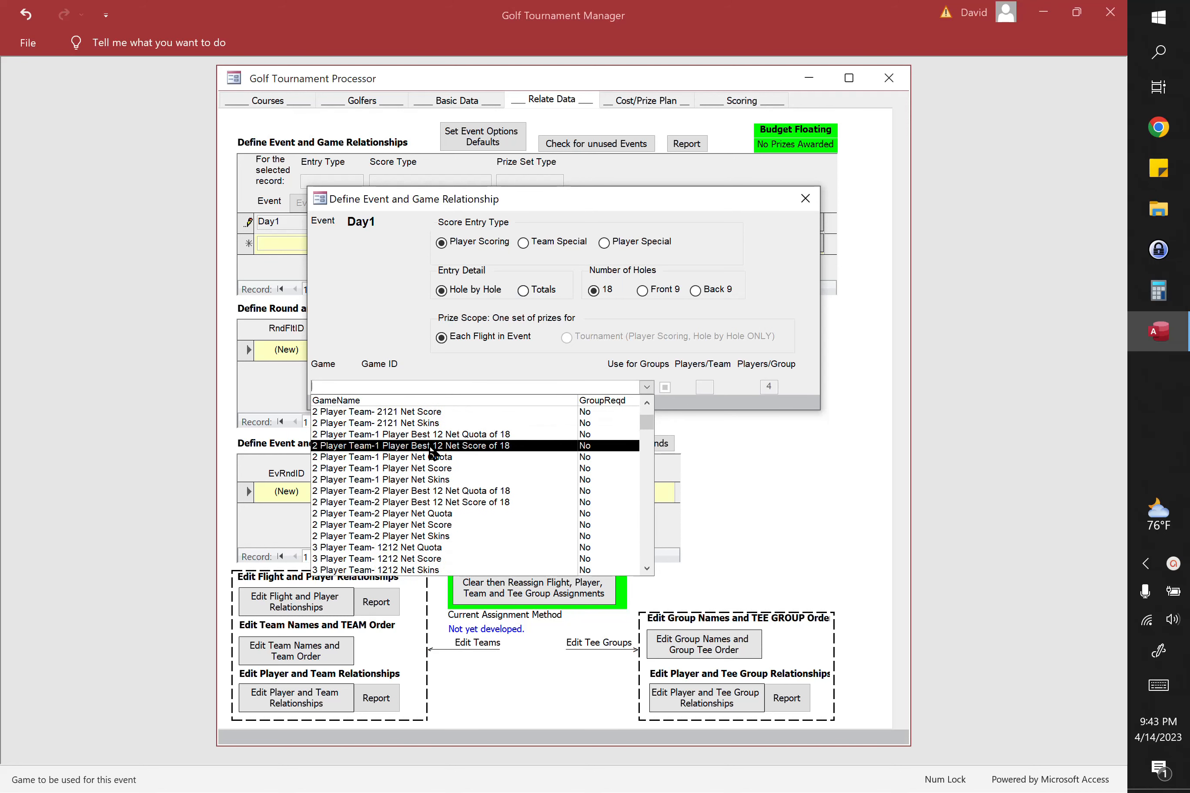
pyautogui.click(438, 468)
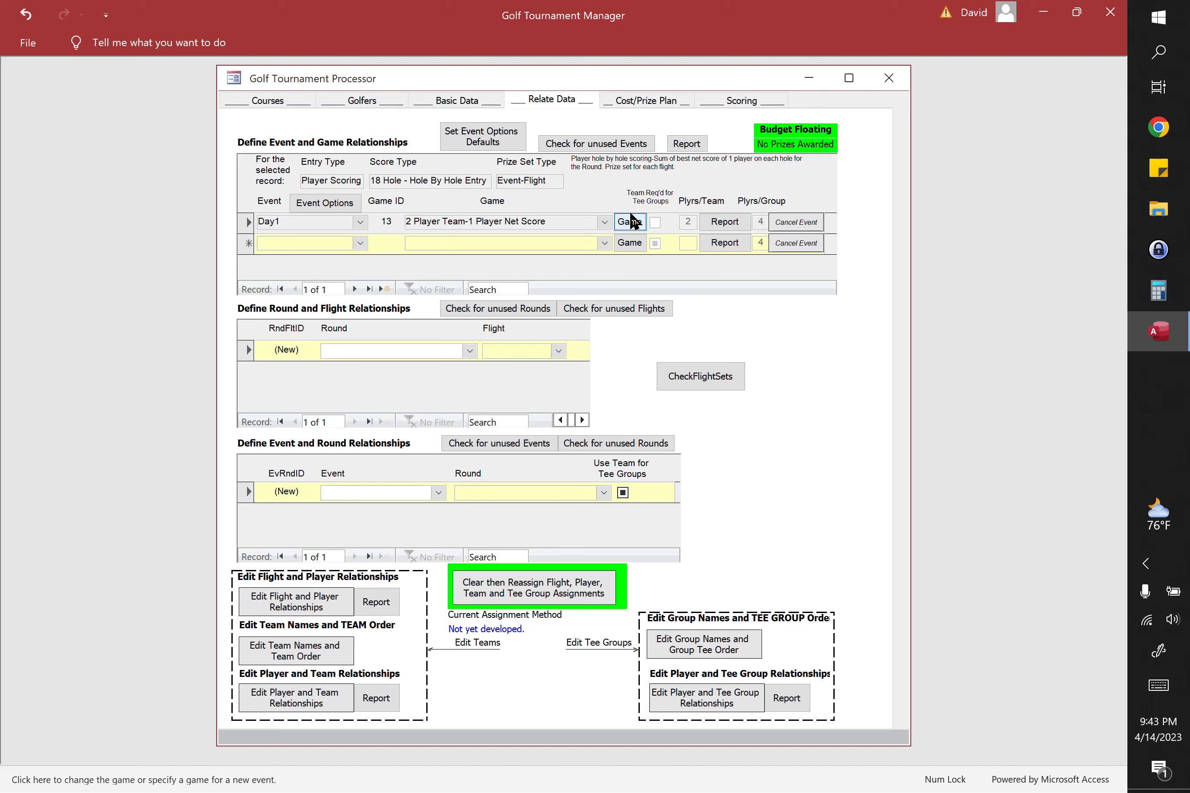
pyautogui.click(629, 222)
pyautogui.moveTo(520, 183)
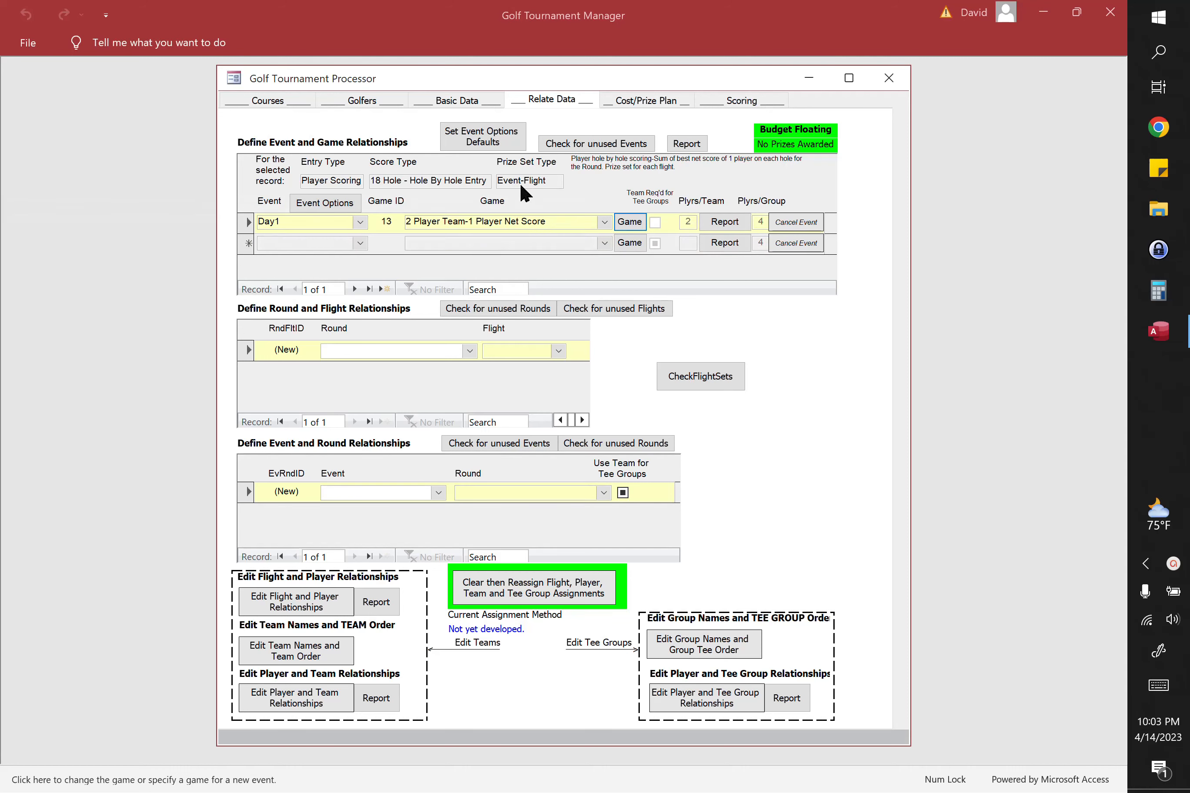
# Step: Add a round and flight relationship linking Round1 to flight F1
pyautogui.click(469, 350)
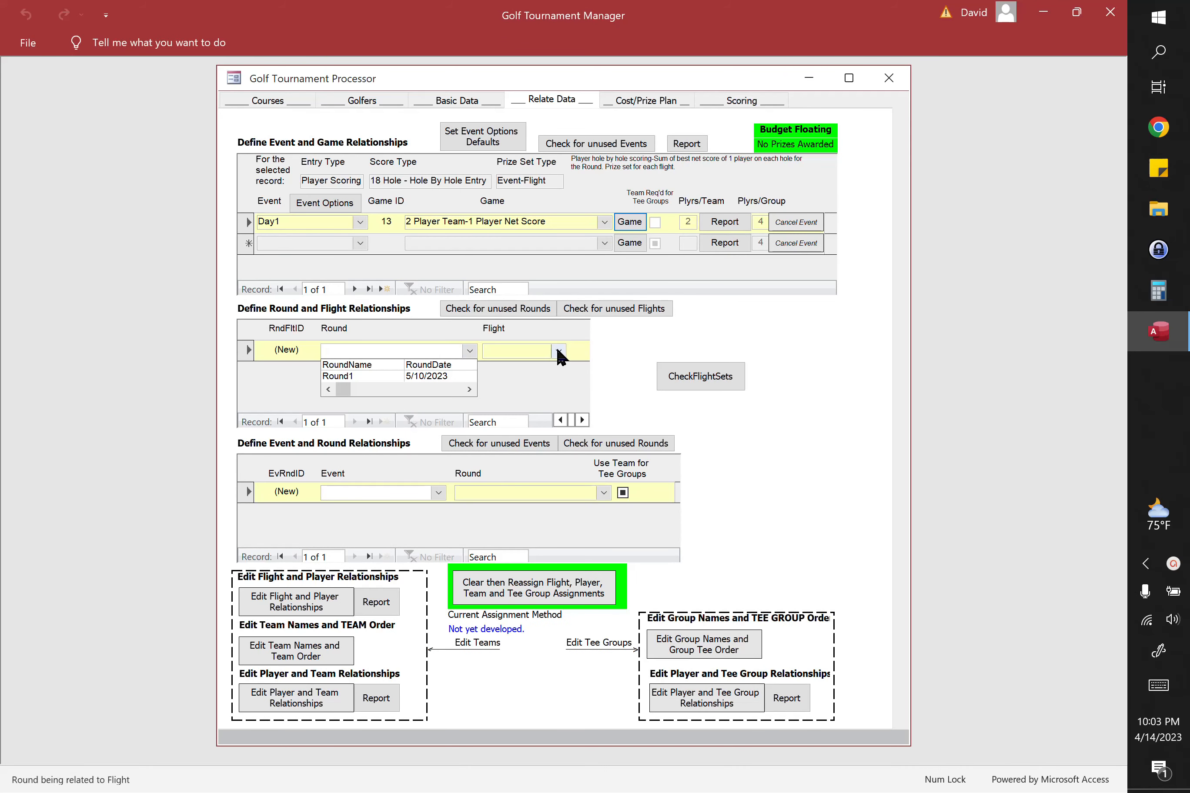
pyautogui.click(401, 375)
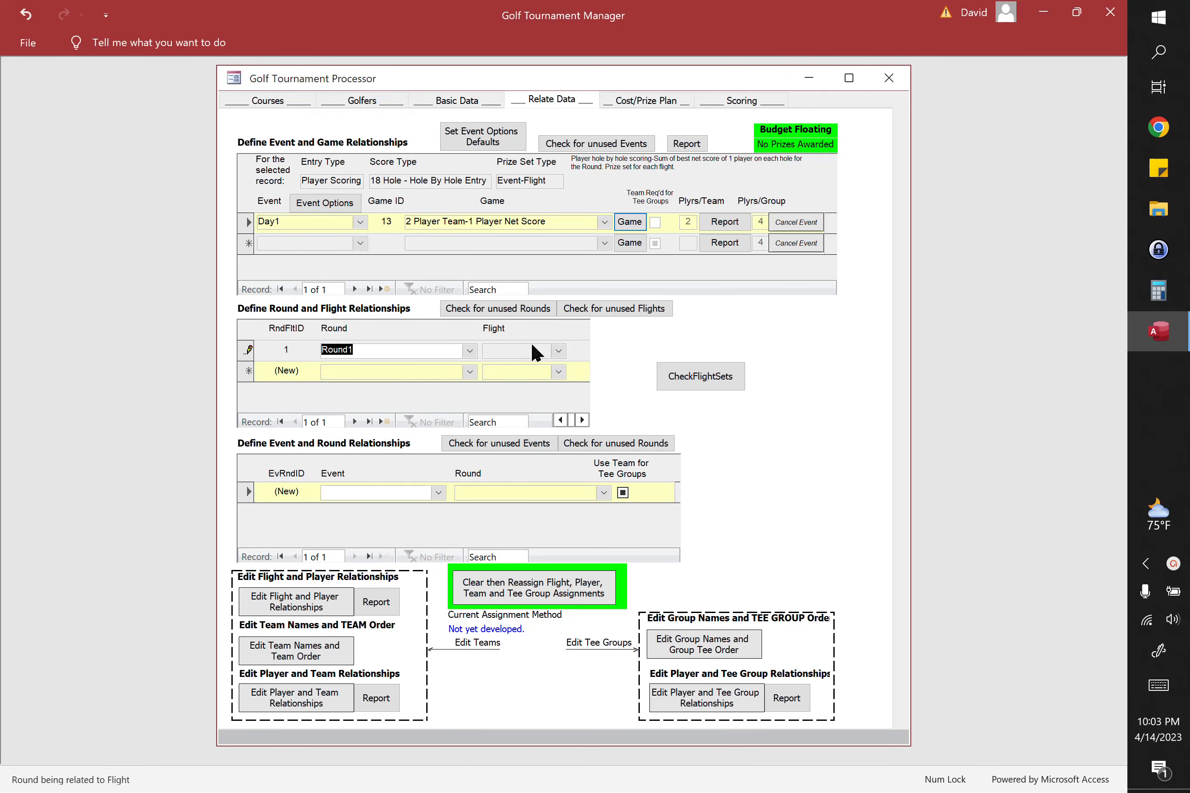
pyautogui.click(558, 351)
pyautogui.click(520, 366)
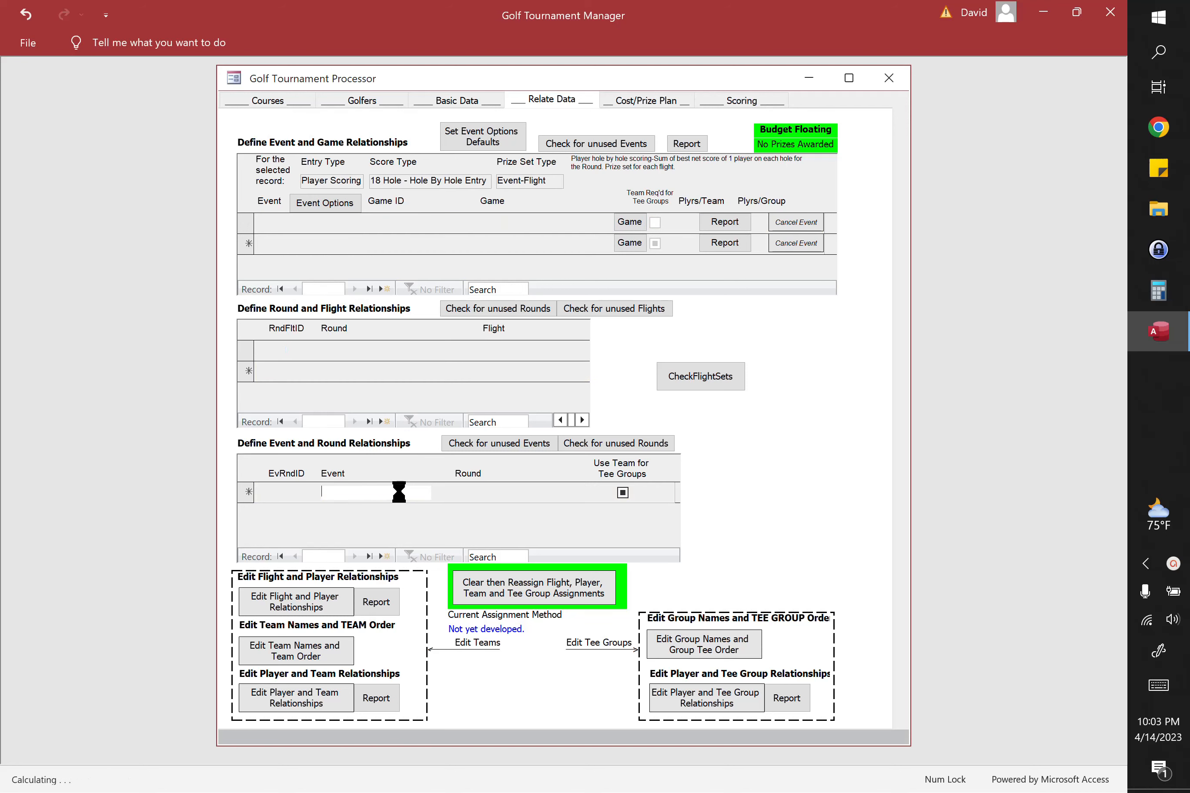
# Step: Add an event and round relationship linking Day1 to Round1, with teams used for the tee groups
pyautogui.click(437, 492)
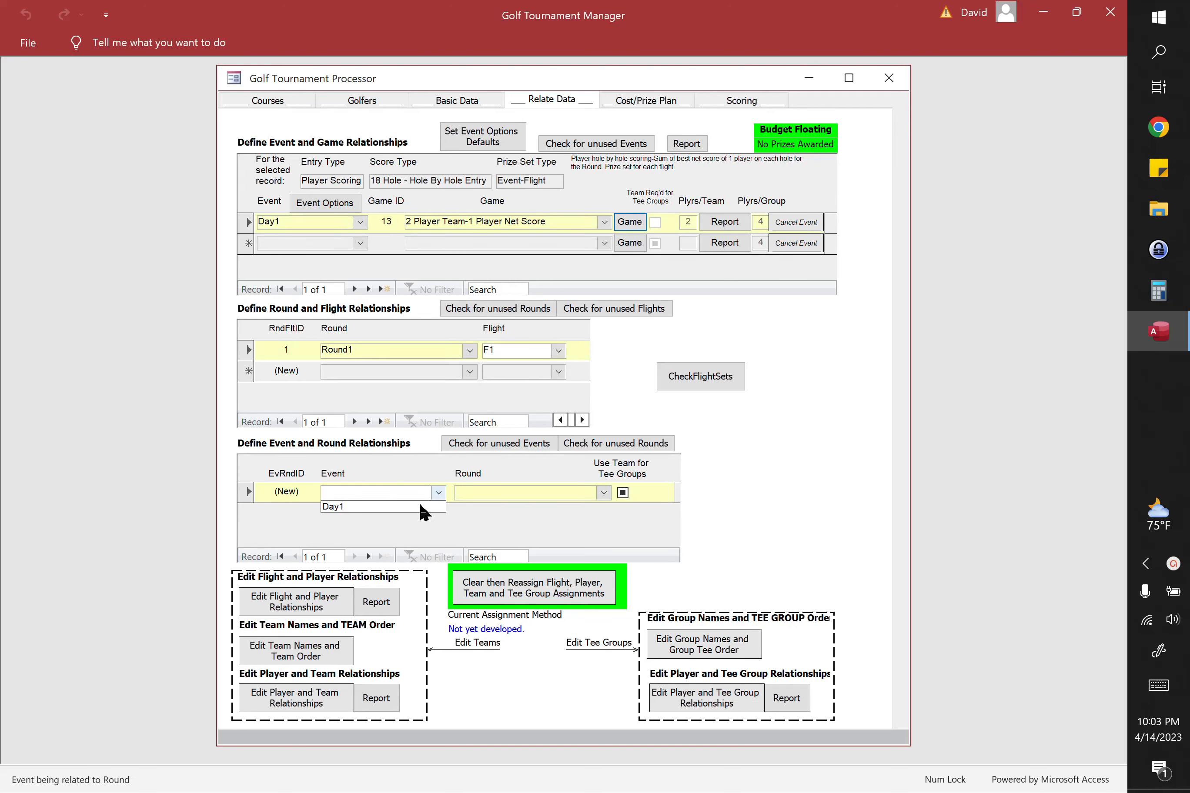
pyautogui.click(392, 507)
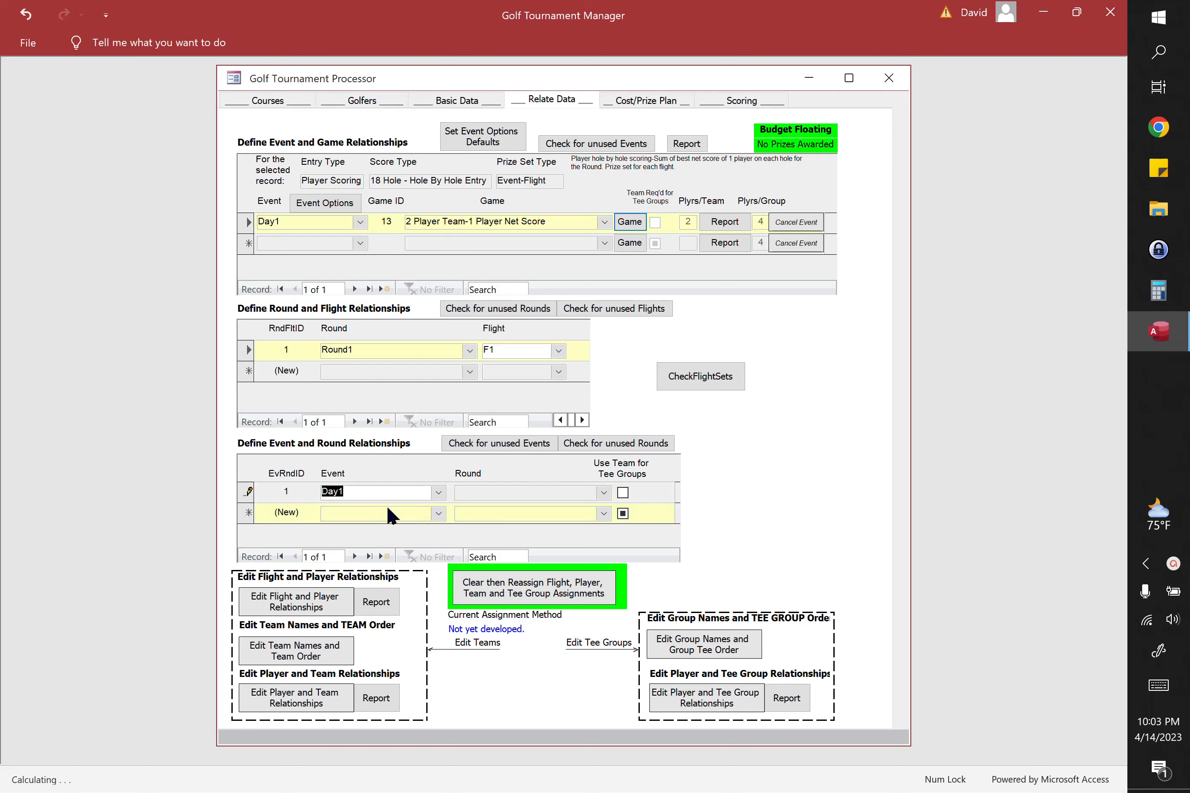
pyautogui.click(601, 491)
pyautogui.click(484, 518)
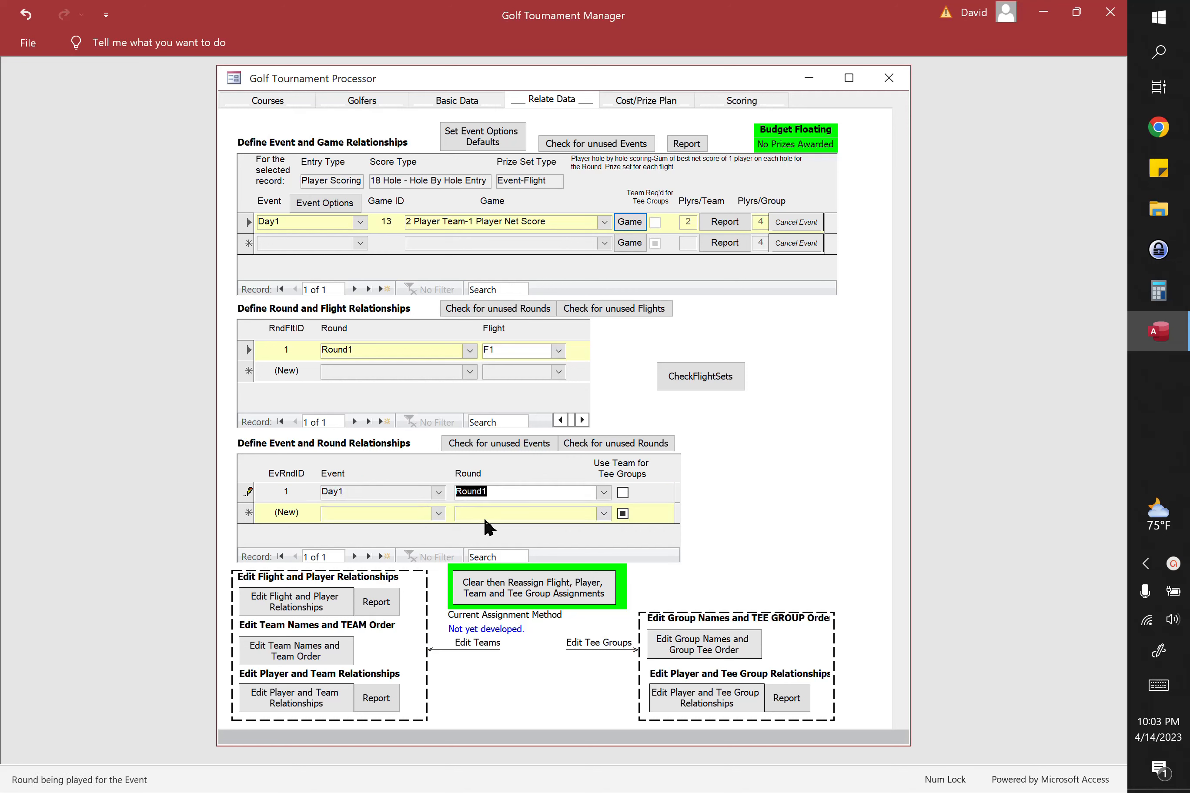
pyautogui.click(623, 493)
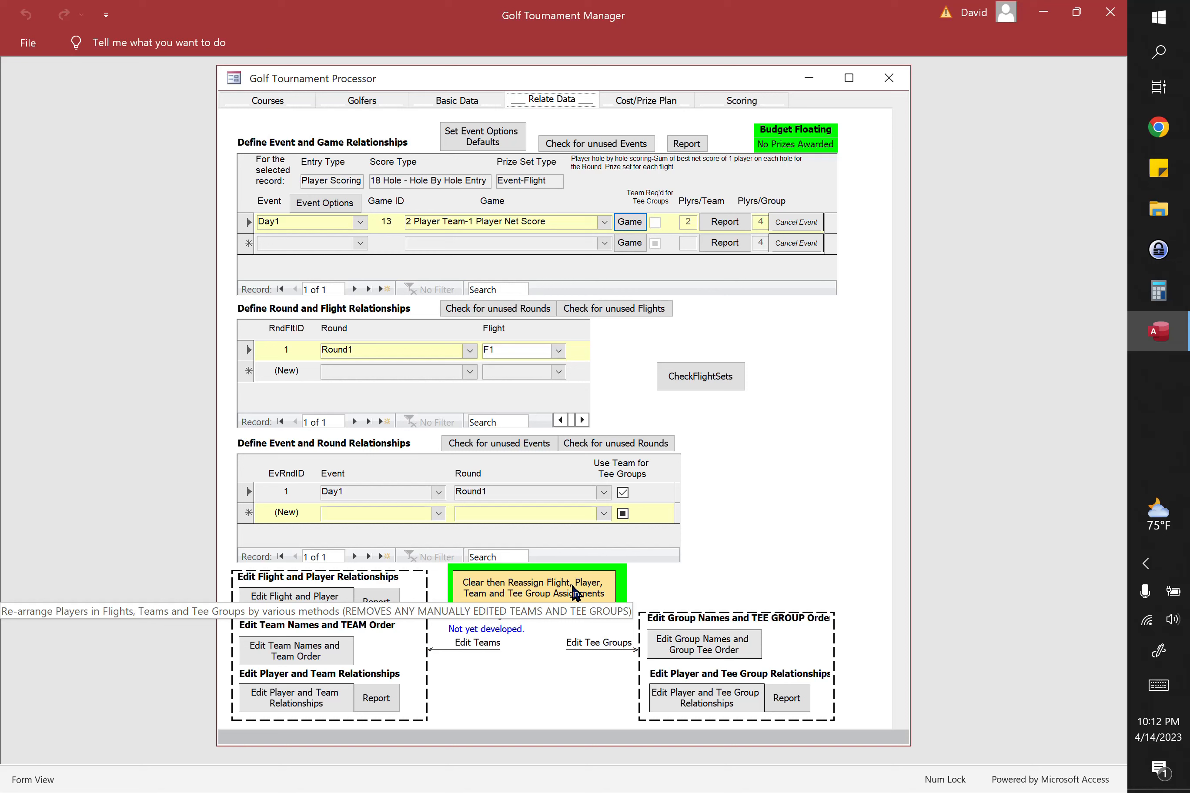
# Step: Clear and reassign the flight, player, team and tee group assignments by AD 2-somes within flight
pyautogui.click(574, 592)
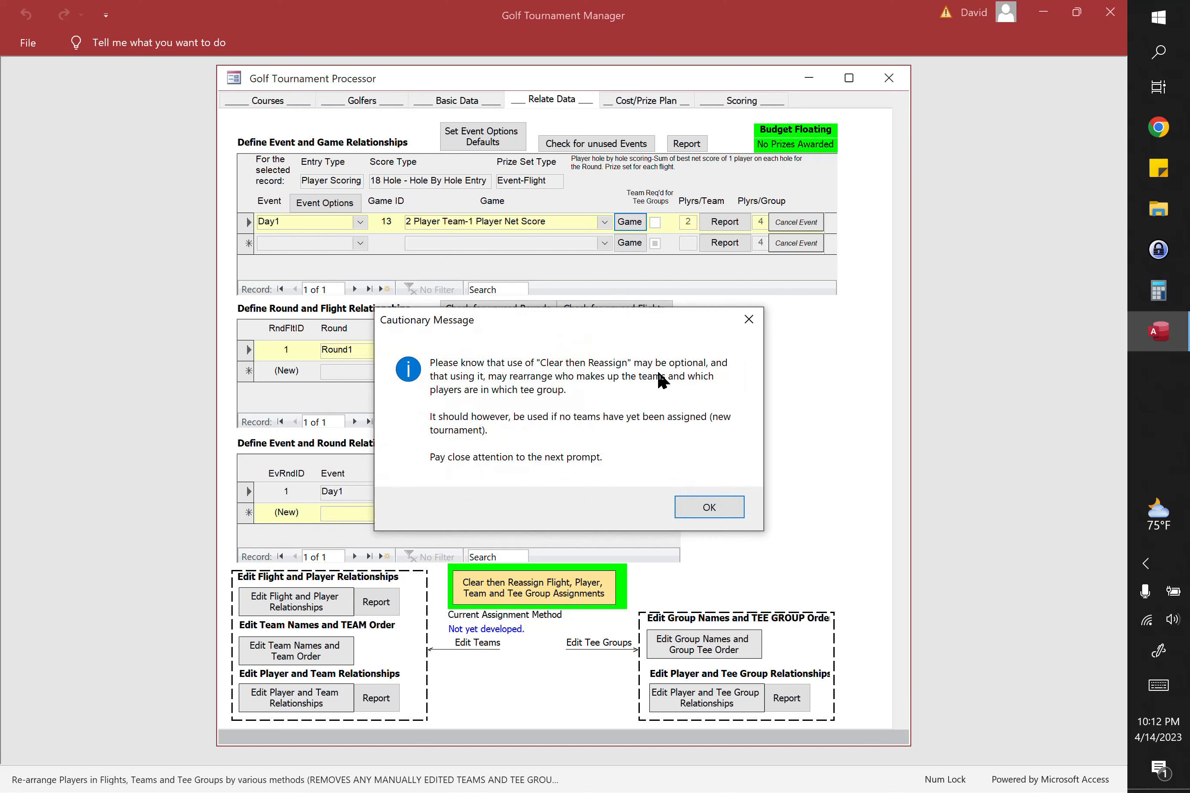
pyautogui.click(714, 512)
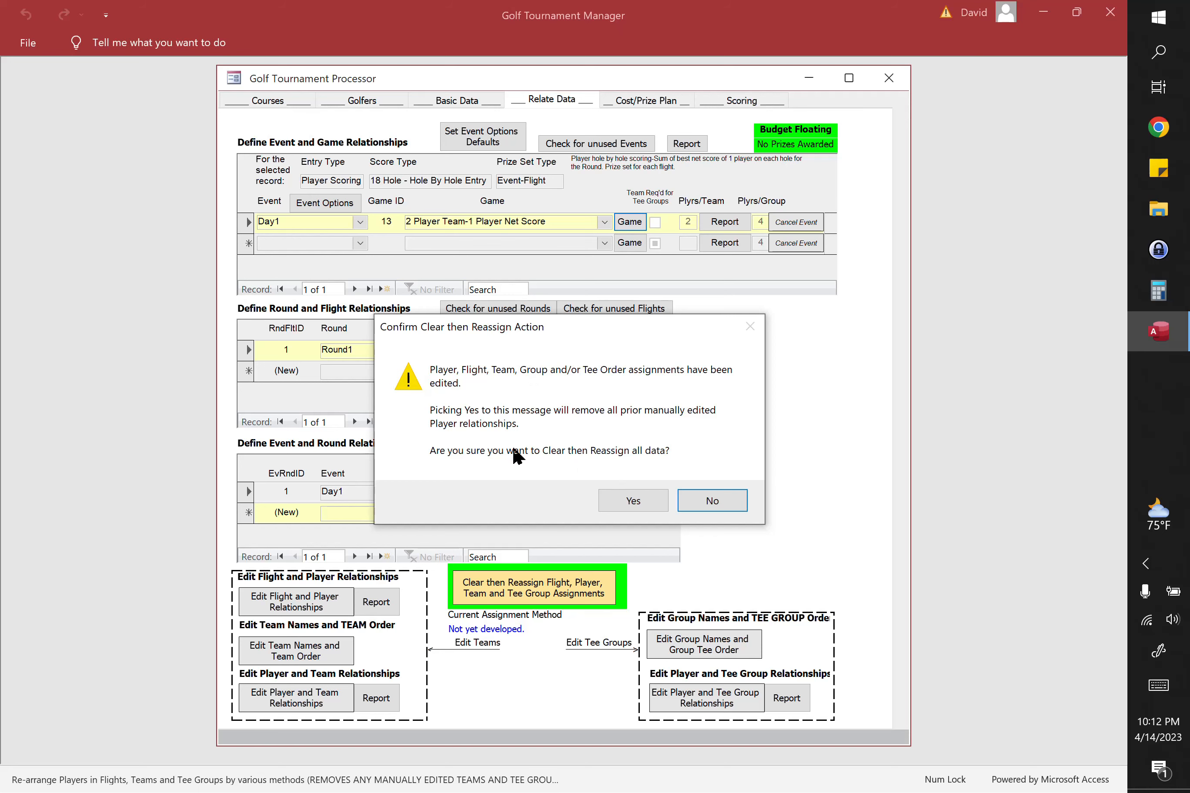
pyautogui.click(636, 499)
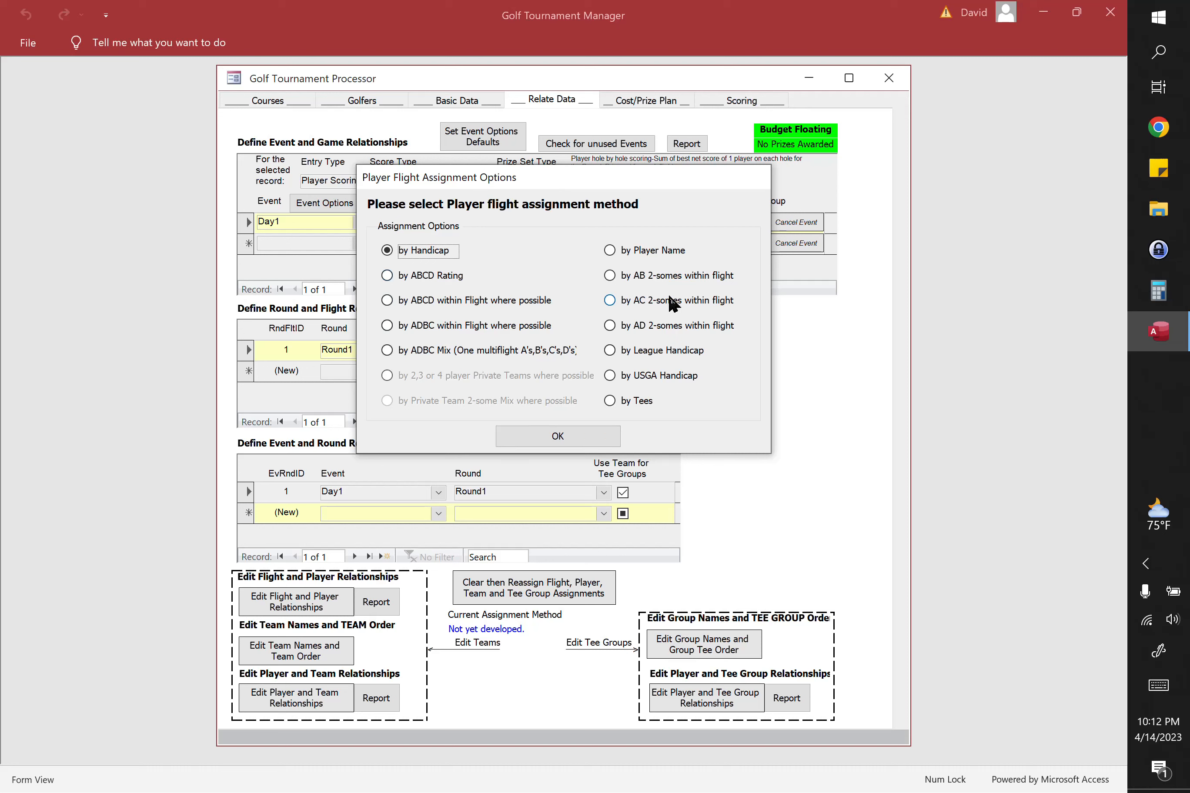
pyautogui.moveTo(641, 301)
pyautogui.click(608, 325)
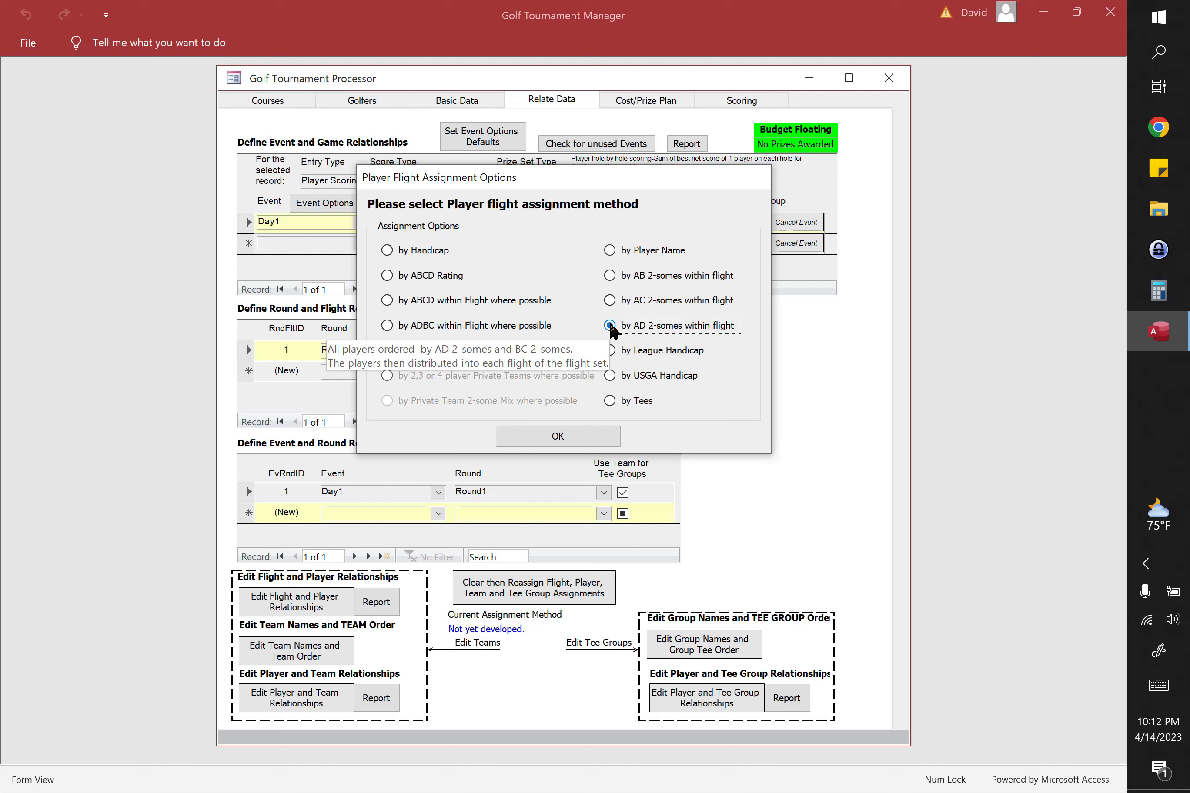
pyautogui.click(571, 439)
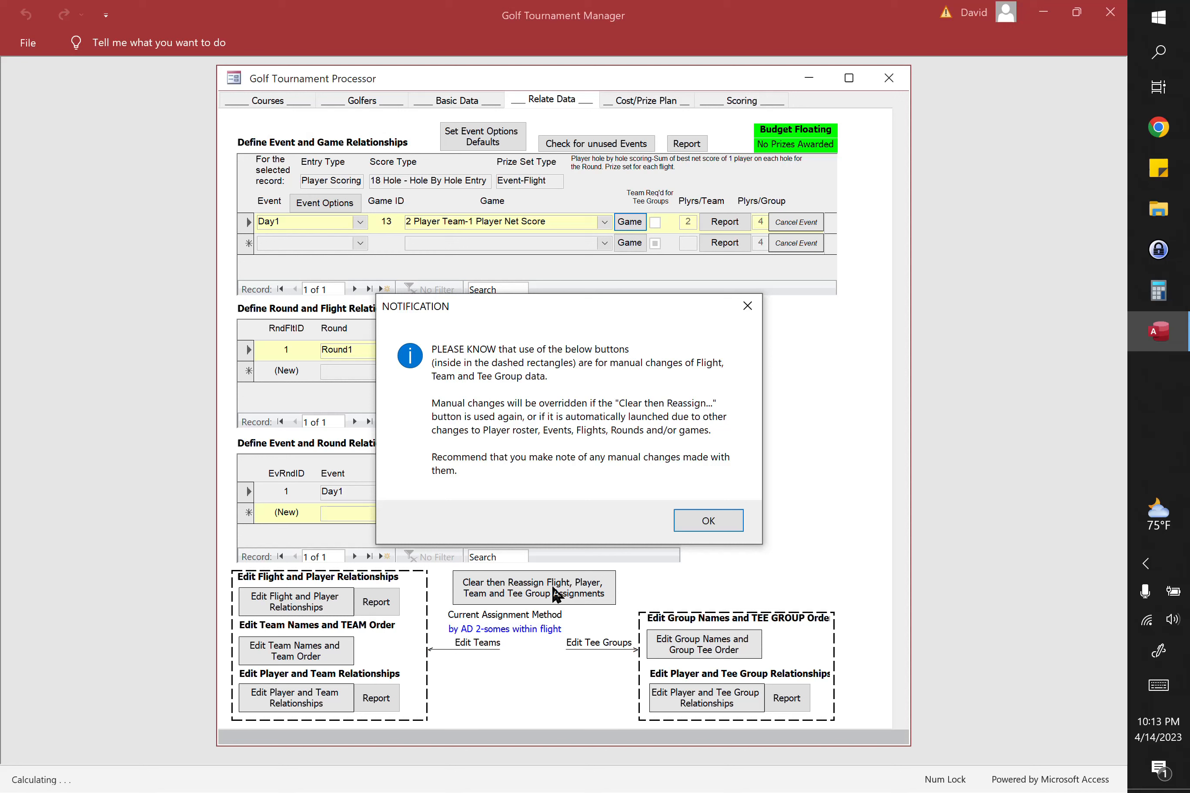
pyautogui.click(716, 518)
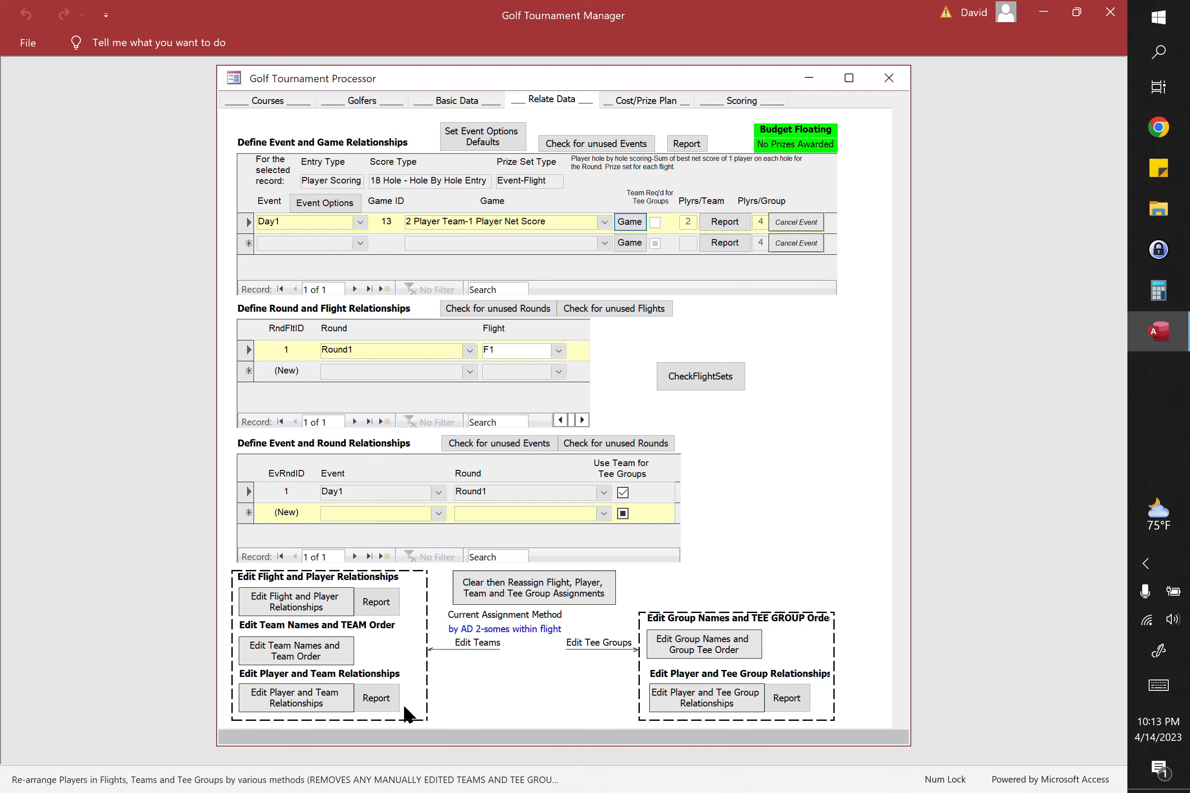
# Step: View the Team Member Schedule - All Rounds report for the player and team relationships
pyautogui.click(381, 696)
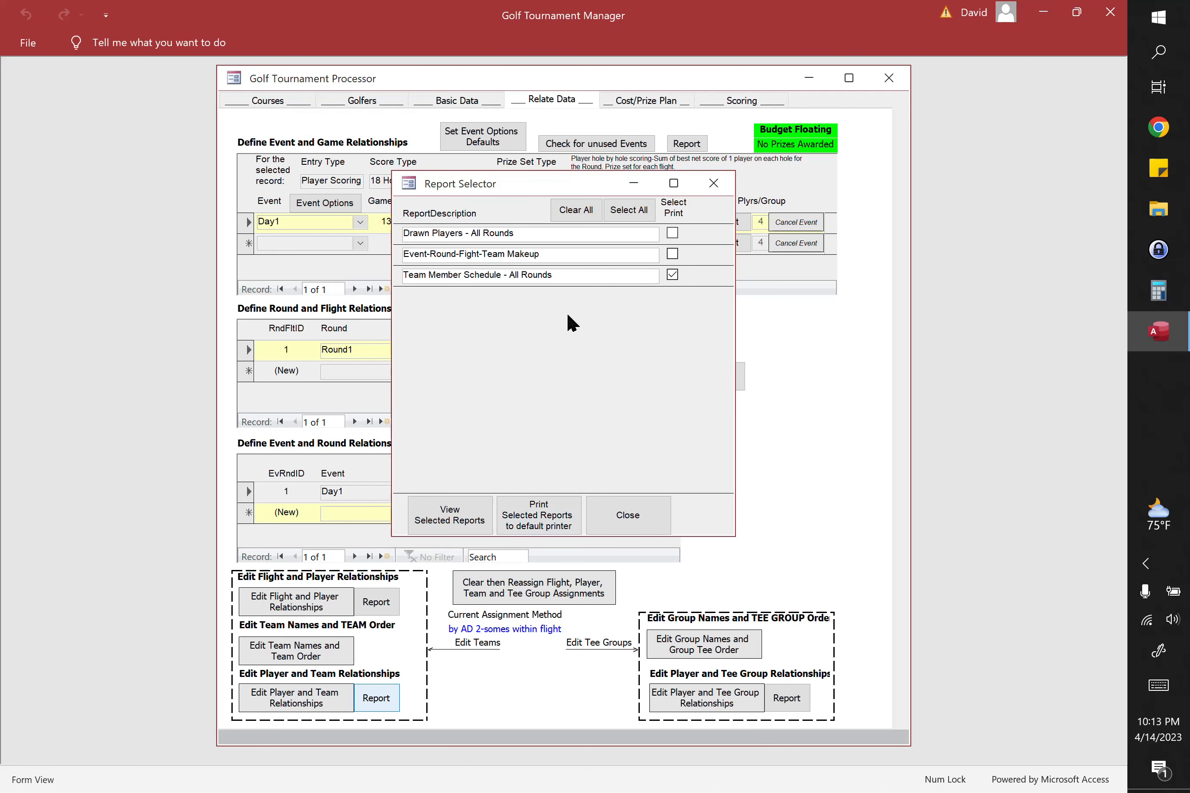
pyautogui.click(453, 514)
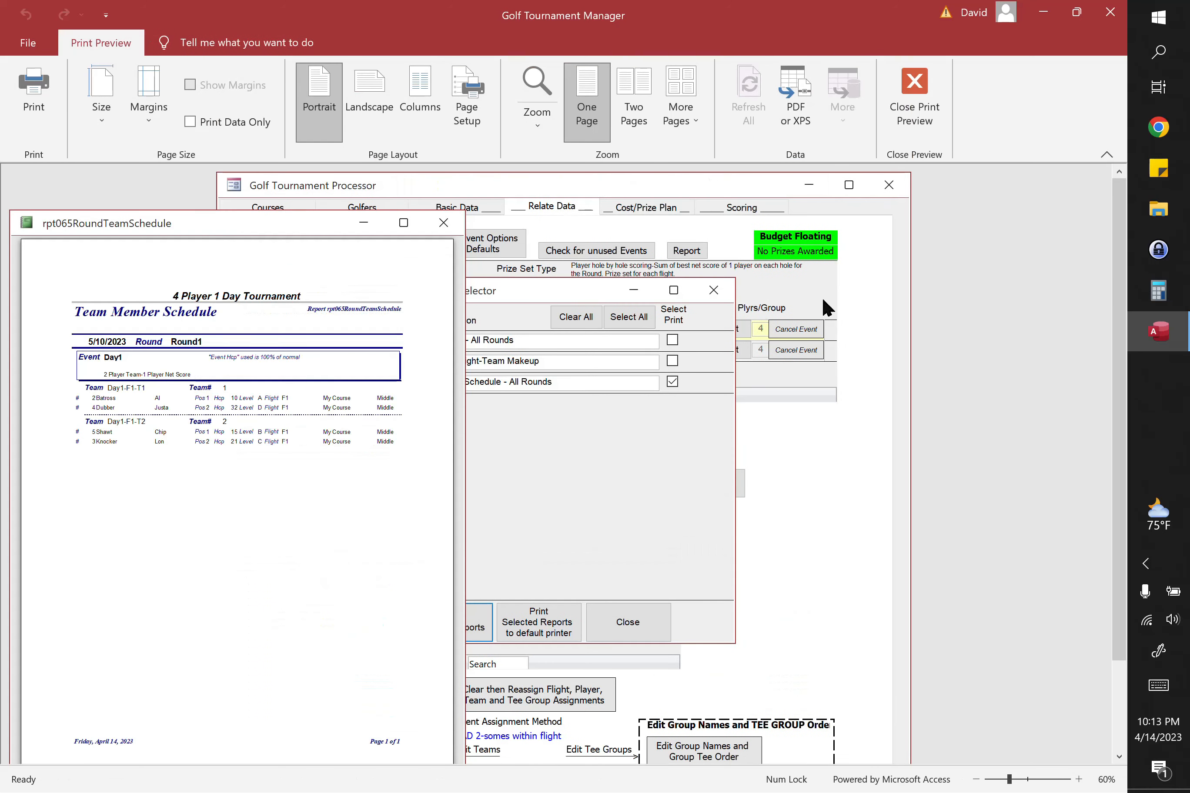
# Step: Enlarge the Team Member Schedule report to examine the players on each team, and close the report and its selector
pyautogui.click(1107, 154)
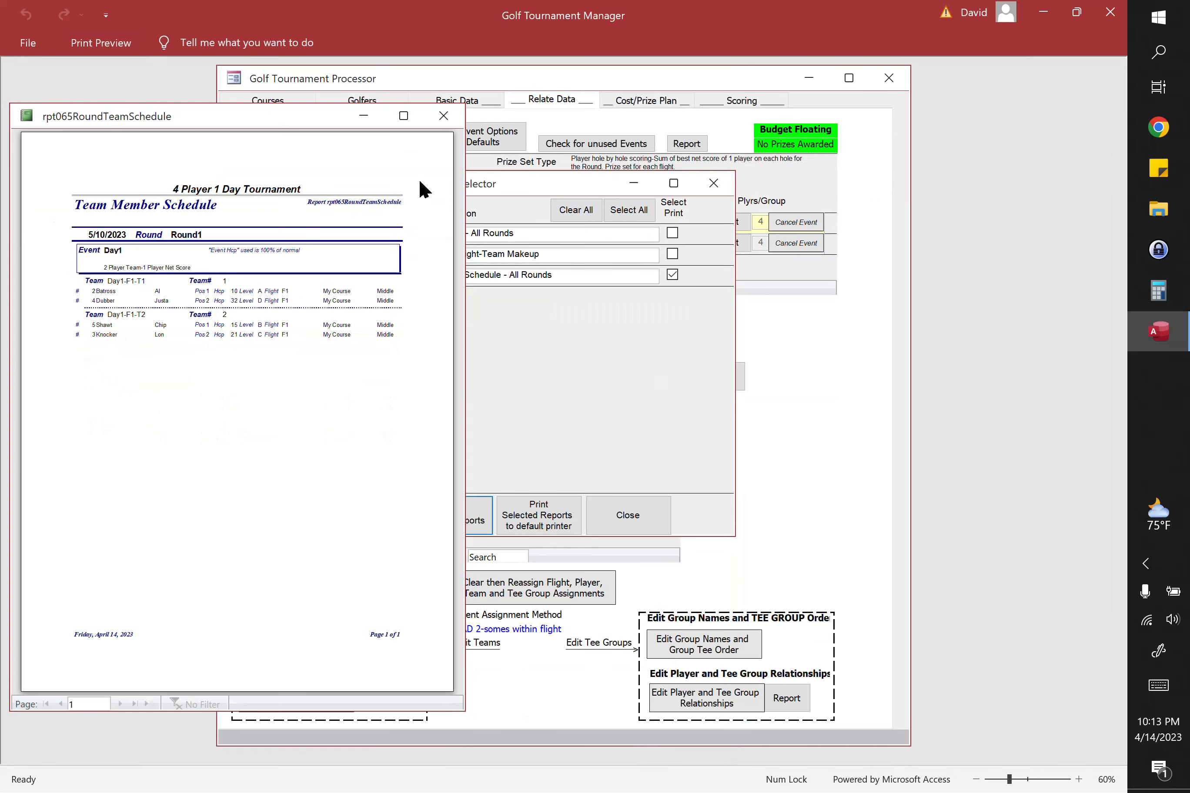
pyautogui.moveTo(263, 113); pyautogui.dragTo(717, 134)
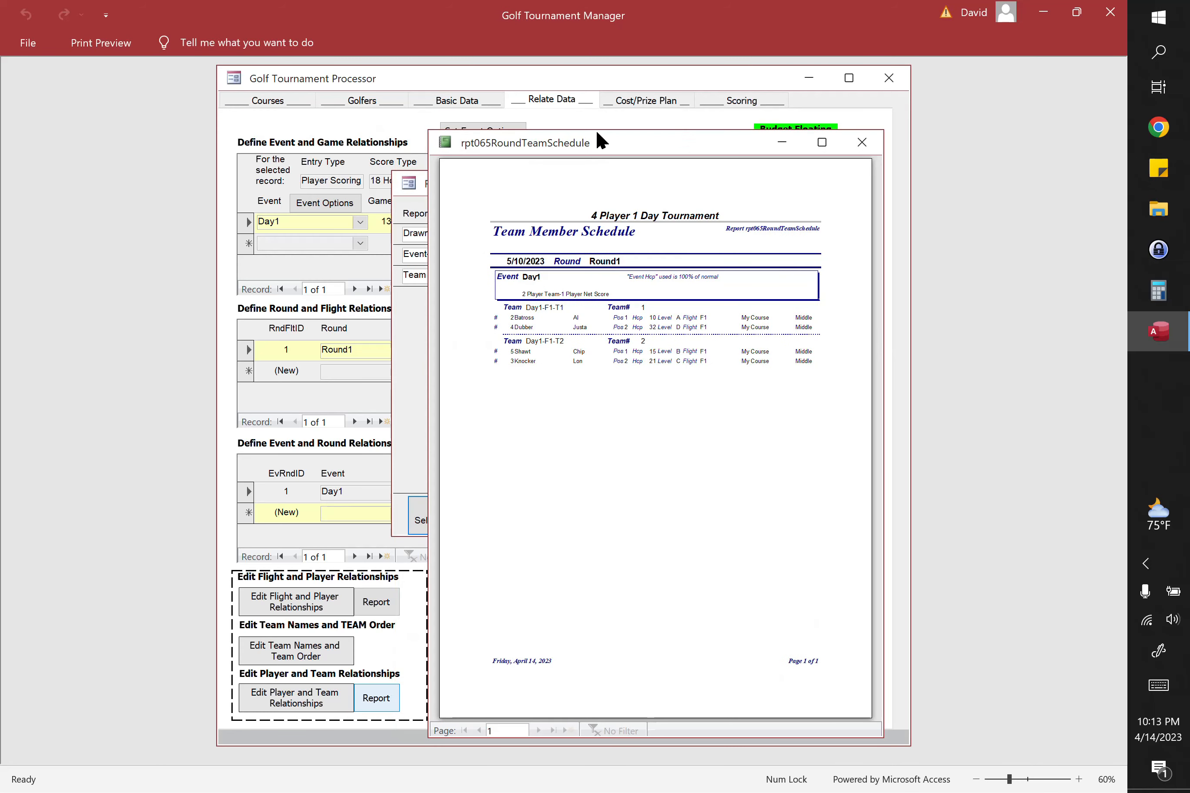
pyautogui.moveTo(606, 147); pyautogui.dragTo(527, 143)
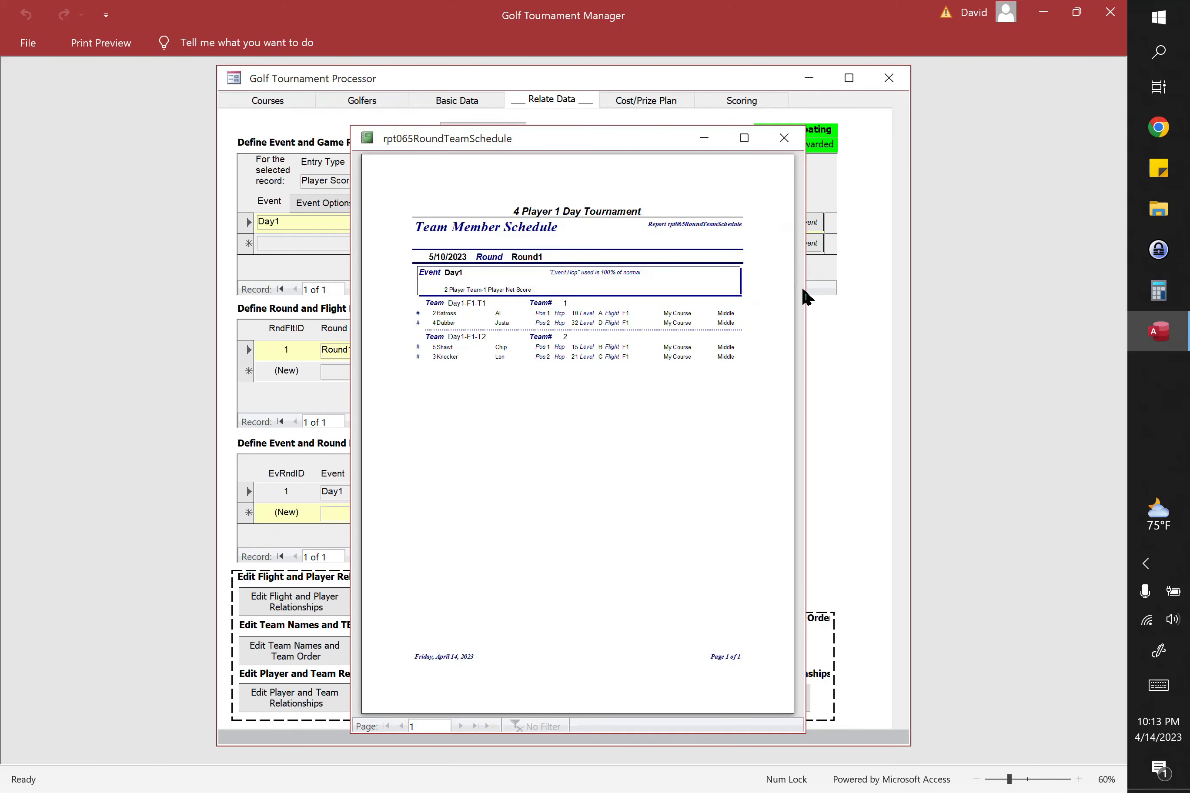
pyautogui.moveTo(805, 295); pyautogui.dragTo(1029, 367)
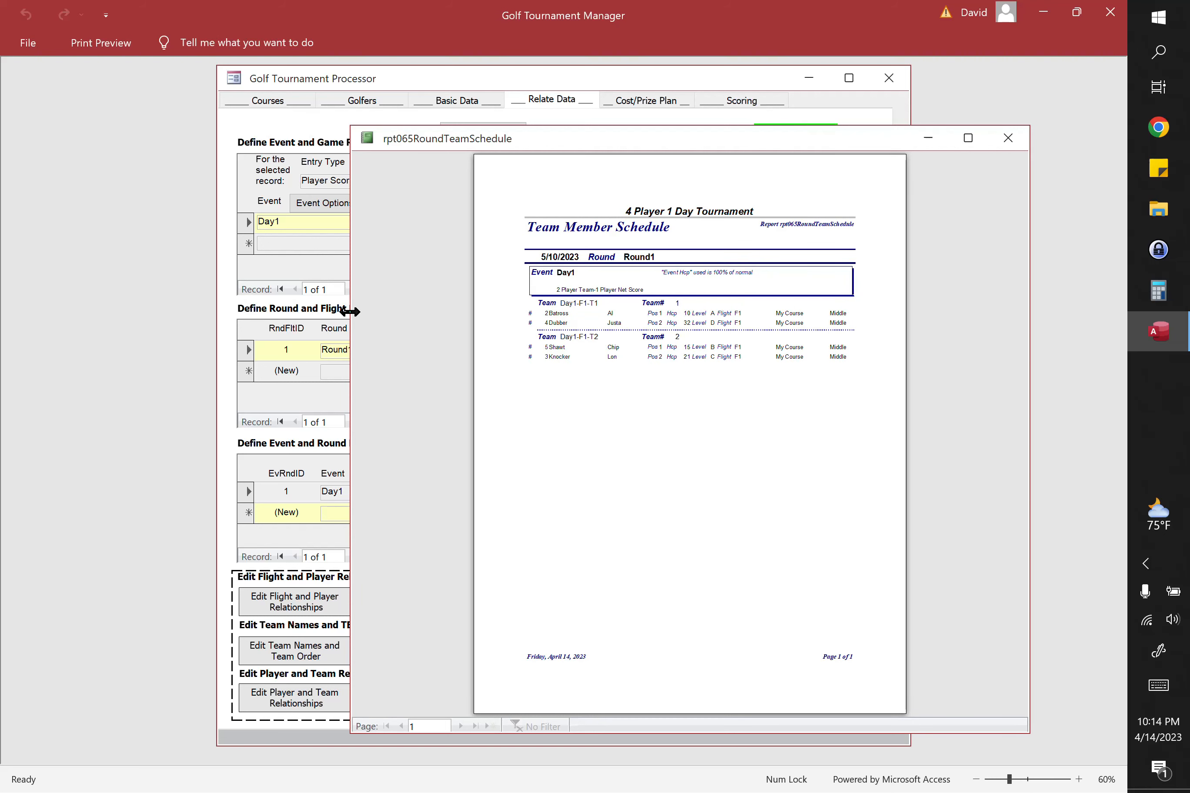
pyautogui.moveTo(350, 313); pyautogui.dragTo(15, 312)
pyautogui.click(441, 236)
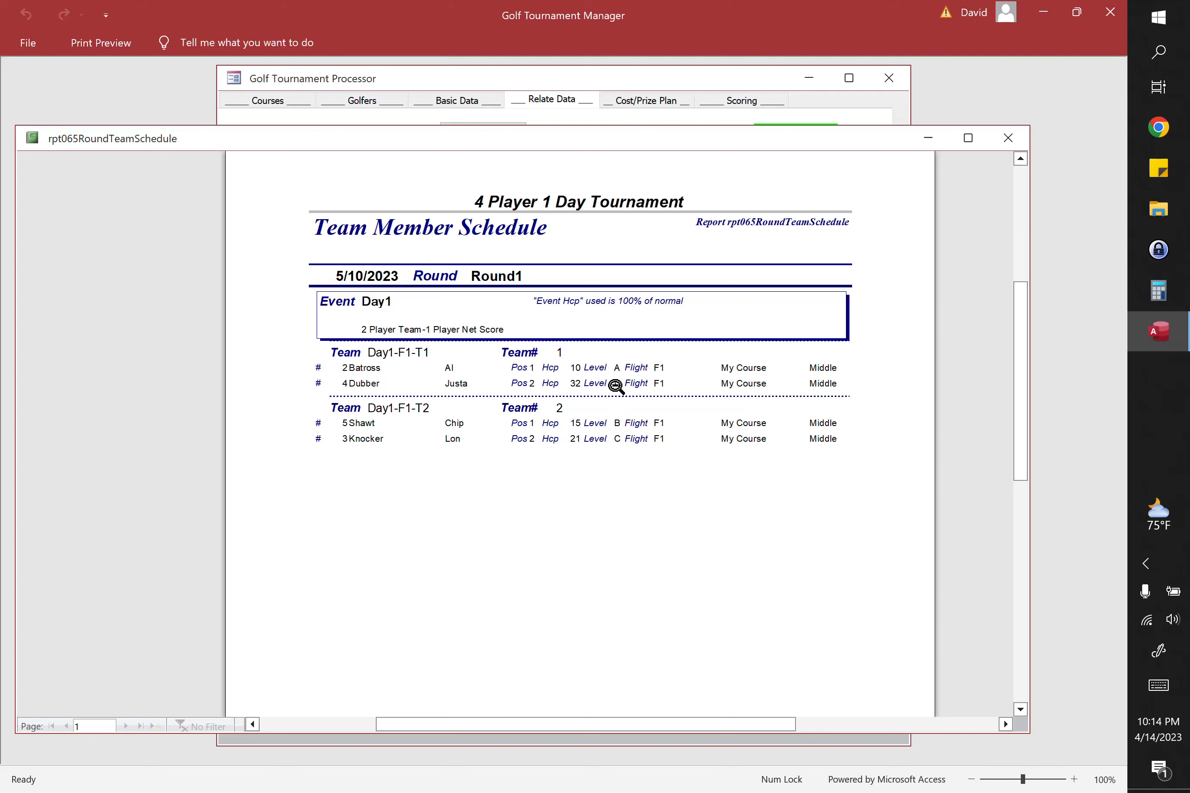
pyautogui.click(1010, 141)
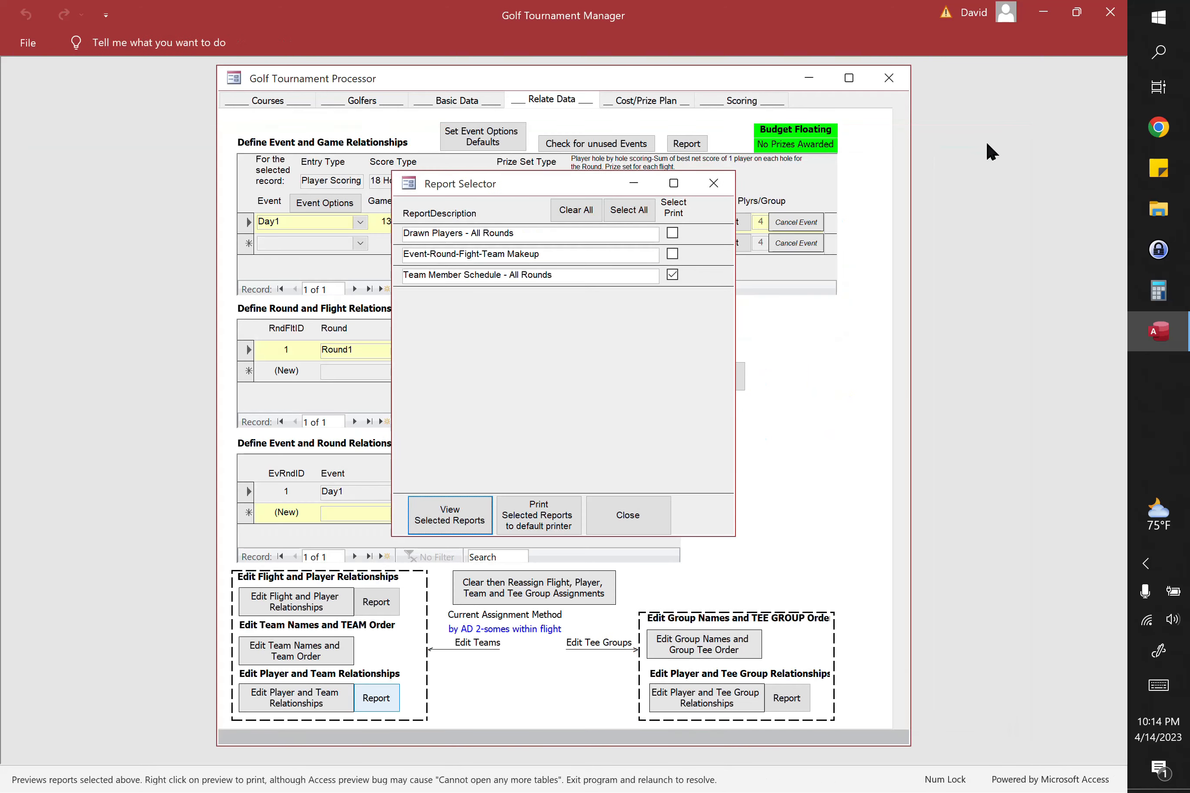
pyautogui.click(659, 530)
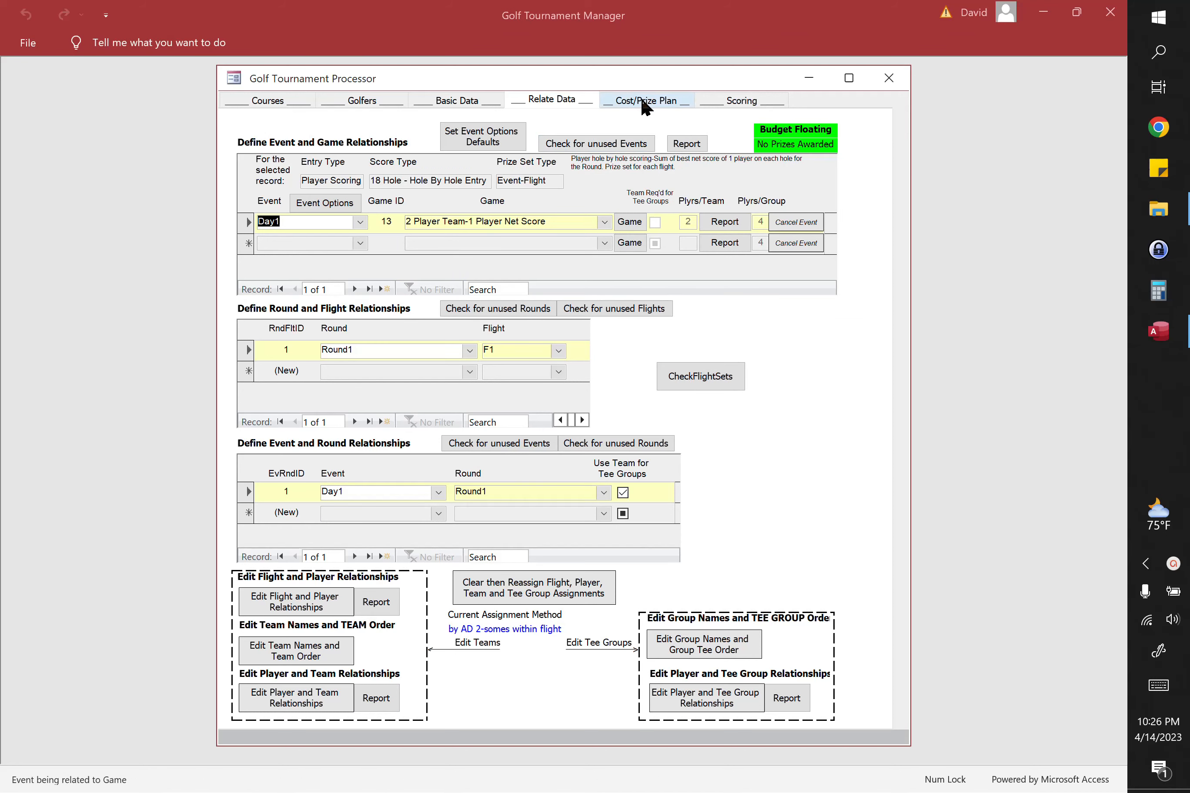
# Step: In the cost/prize plan, set the Day1 win position 1 prize to $4.00 and freeze the prize pool budget
pyautogui.click(641, 101)
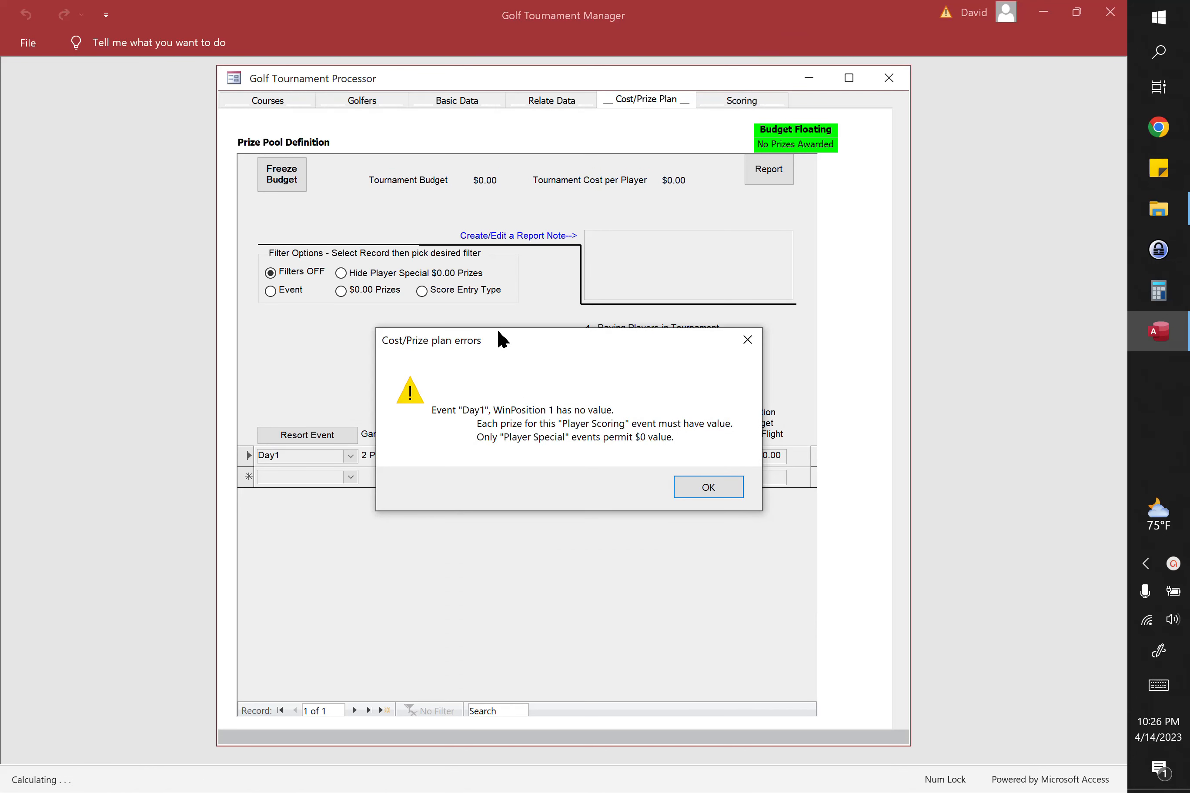
pyautogui.click(713, 491)
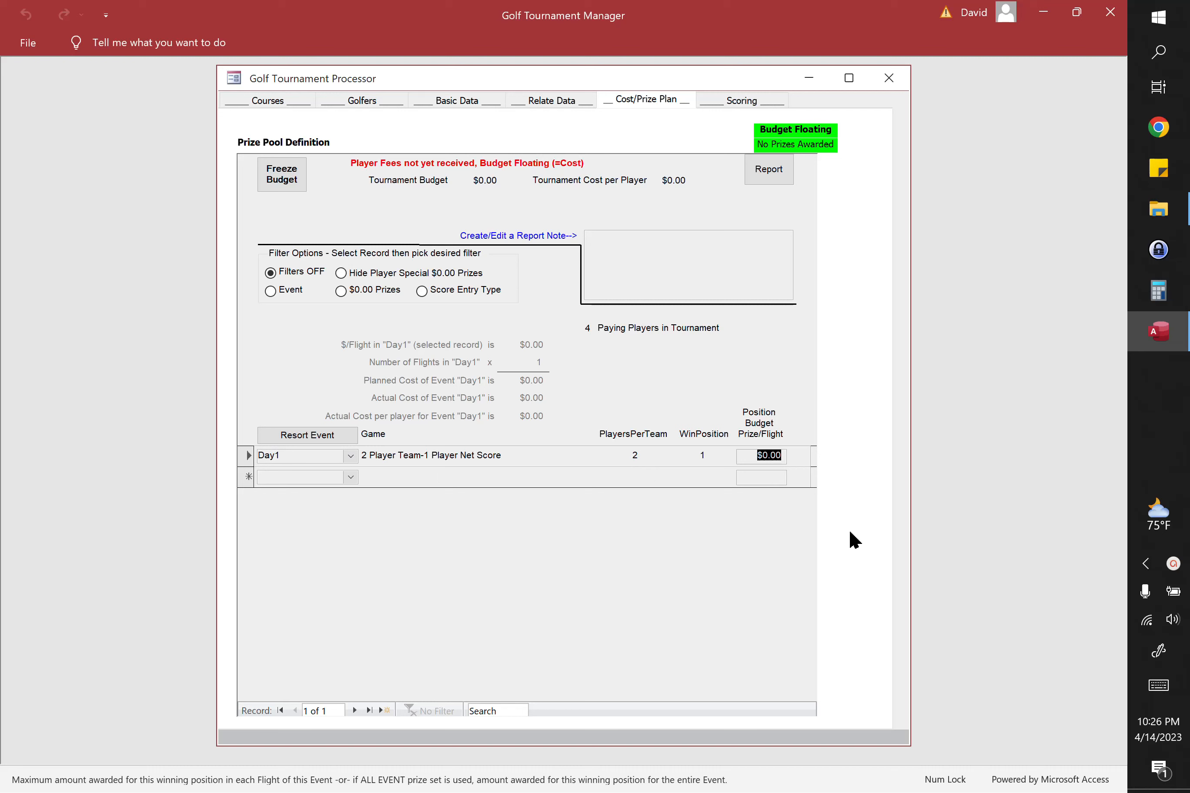
pyautogui.write('4')
pyautogui.press('Tab')
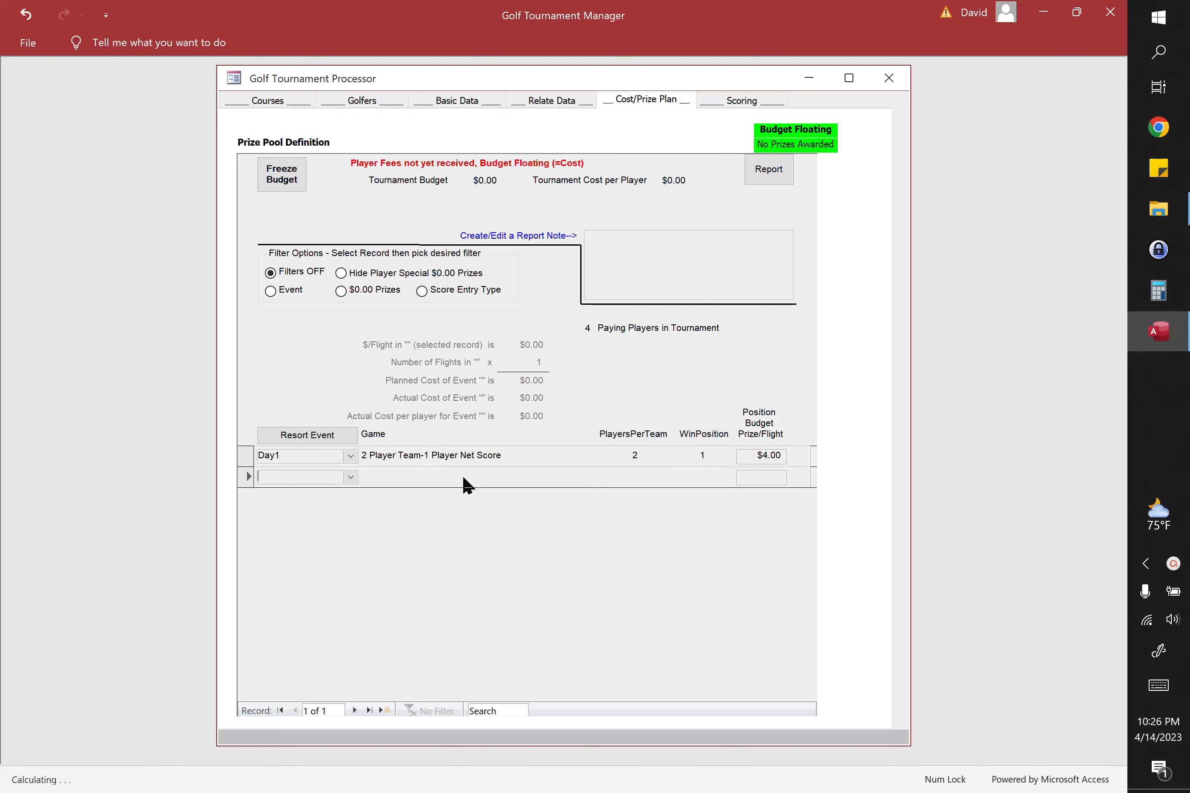
pyautogui.click(248, 457)
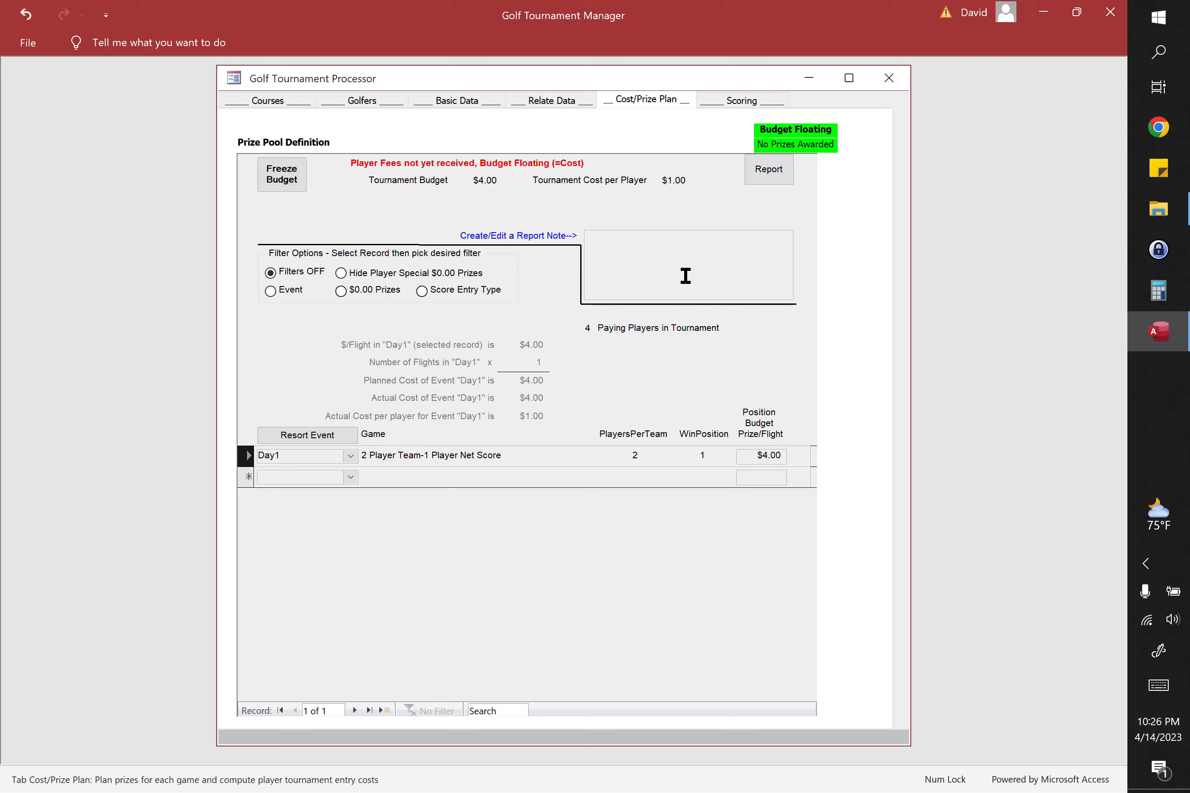
pyautogui.click(289, 181)
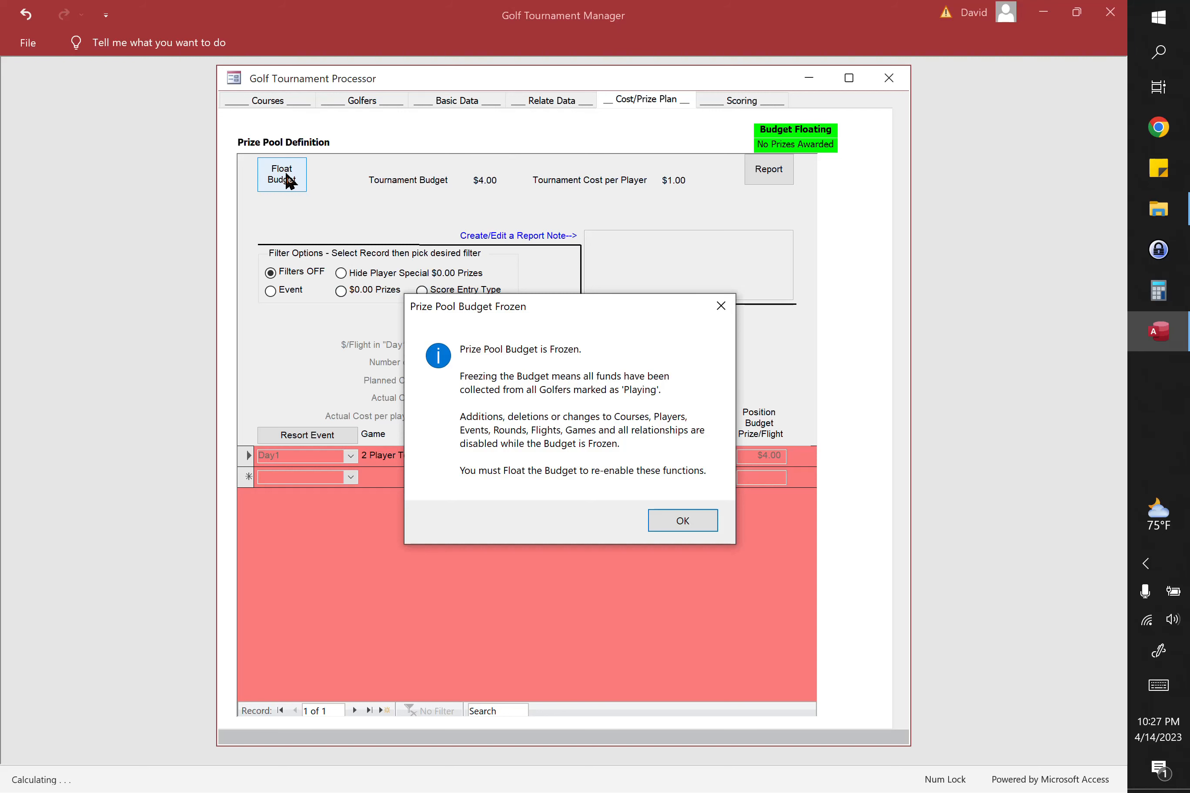
pyautogui.press('Return')
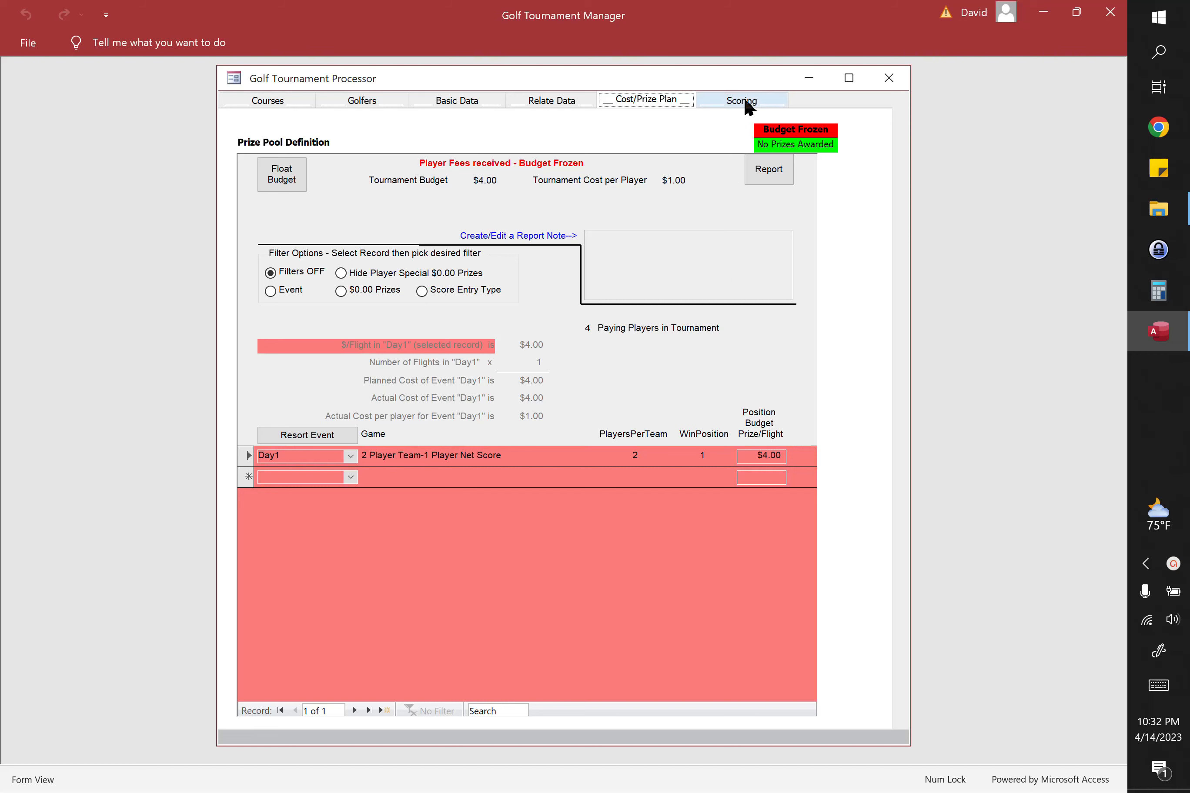
# Step: Compute the results in scoring and preview only the All Handicapped Player Scorecards (Event-Flight) report
pyautogui.click(745, 101)
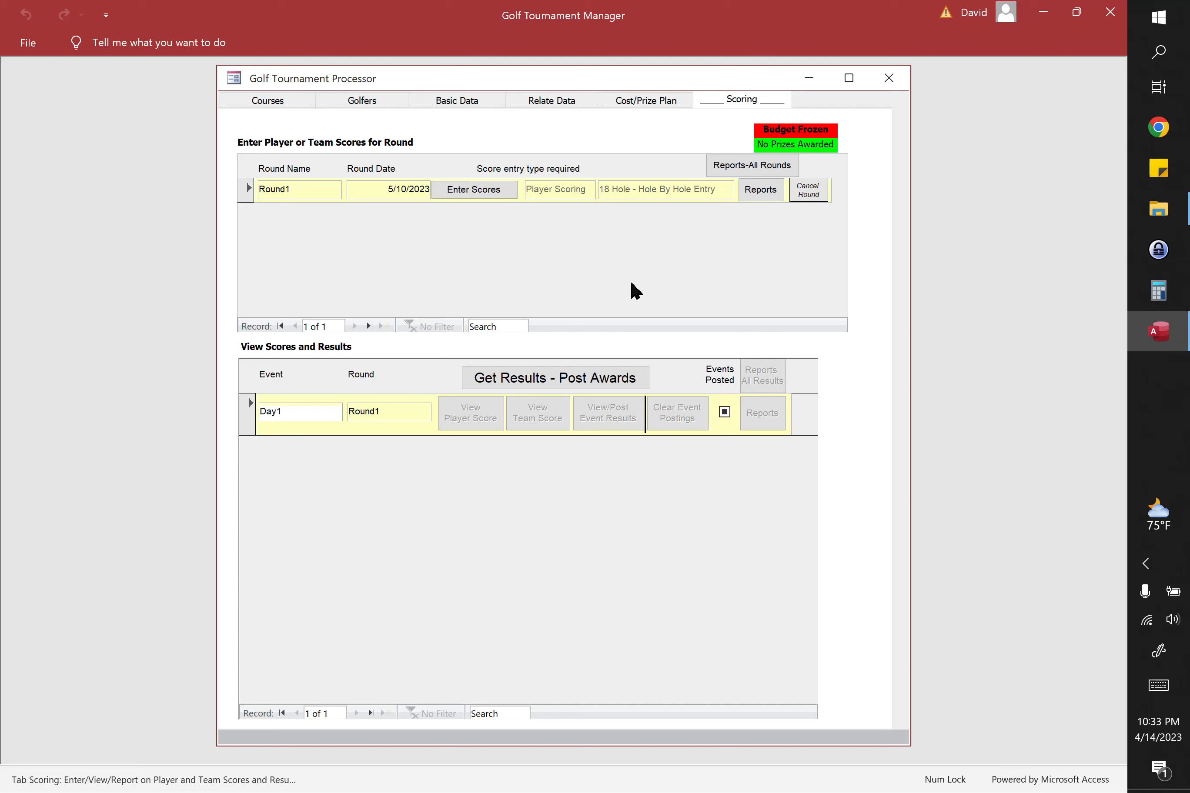
pyautogui.click(563, 382)
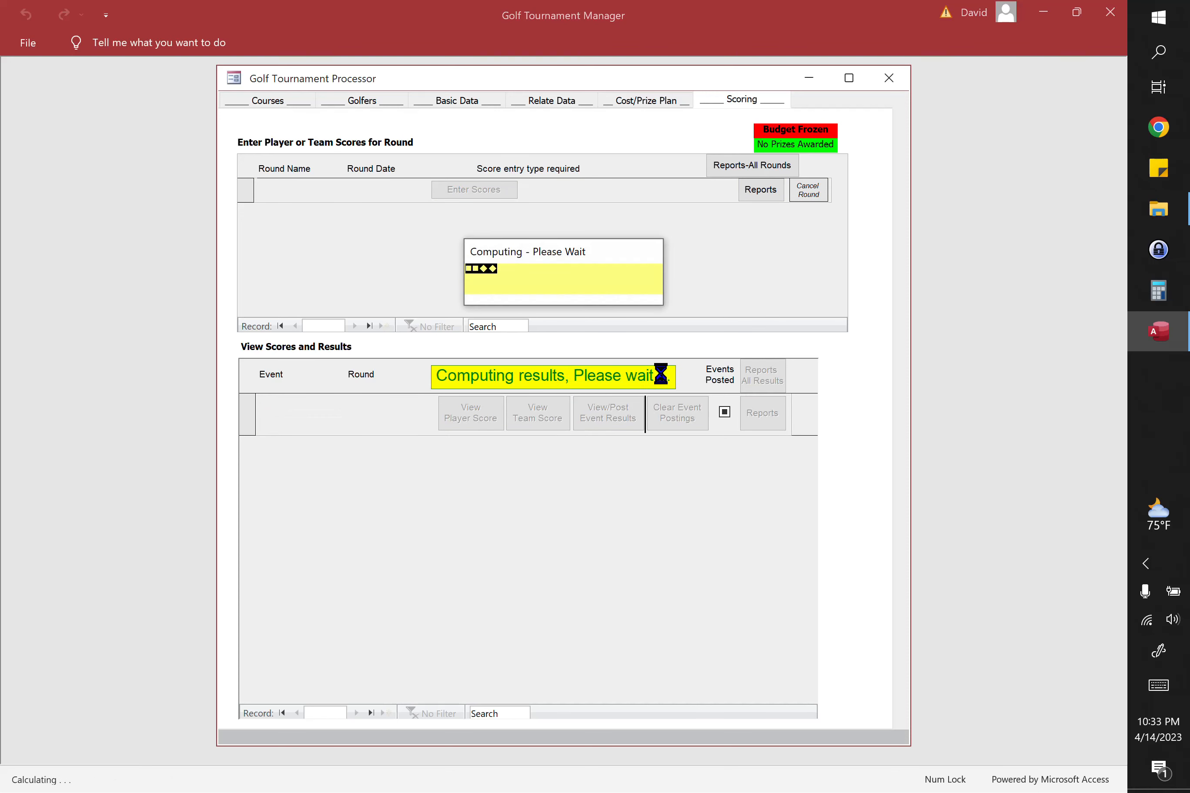
pyautogui.click(767, 379)
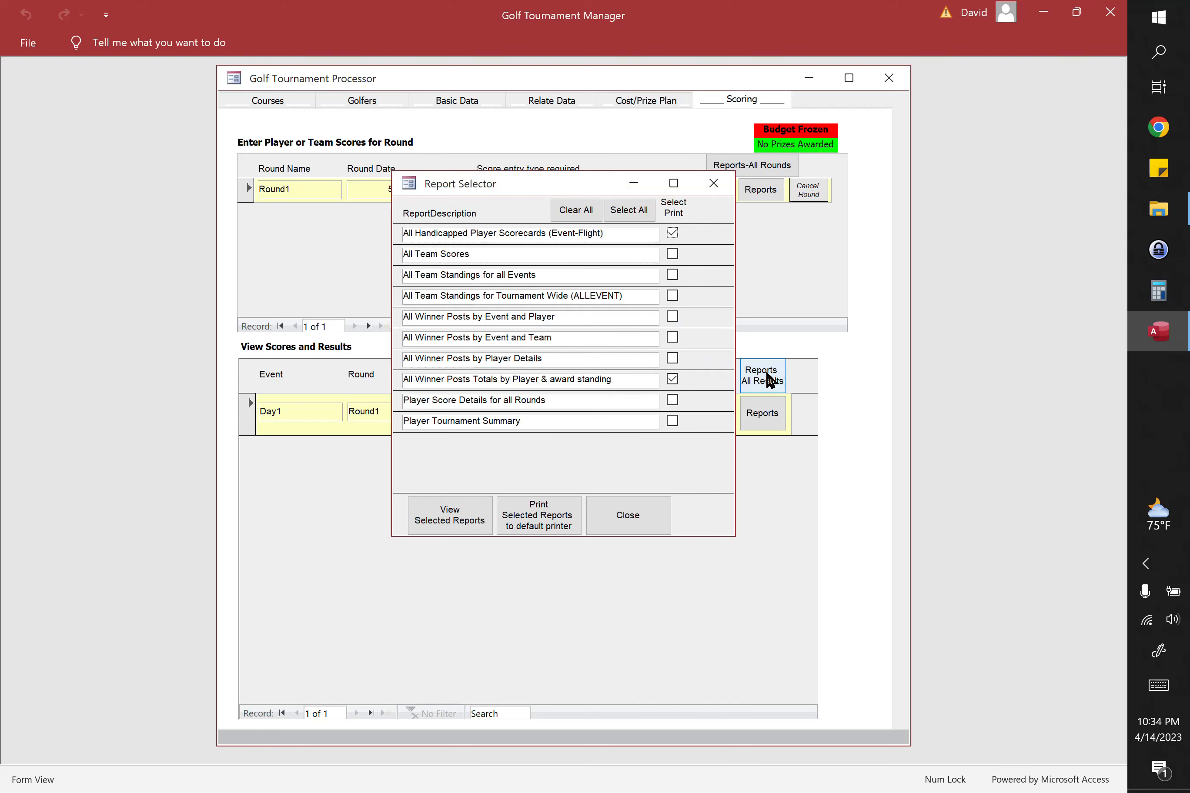
pyautogui.click(672, 378)
pyautogui.click(448, 517)
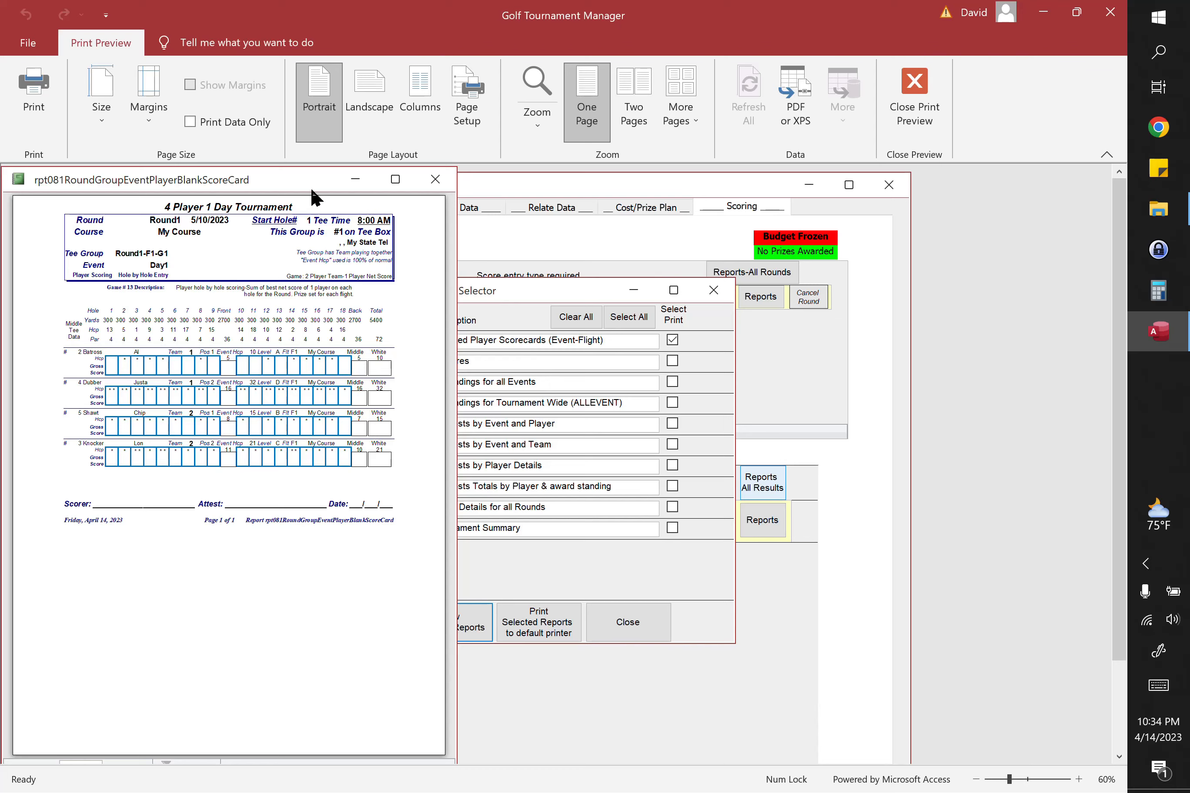
# Step: Enlarge the blank scorecard report to examine the tee group's course and handicap details, and close the report and its selector
pyautogui.click(1106, 154)
pyautogui.moveTo(605, 105); pyautogui.dragTo(667, 116)
pyautogui.moveTo(803, 270); pyautogui.dragTo(1015, 279)
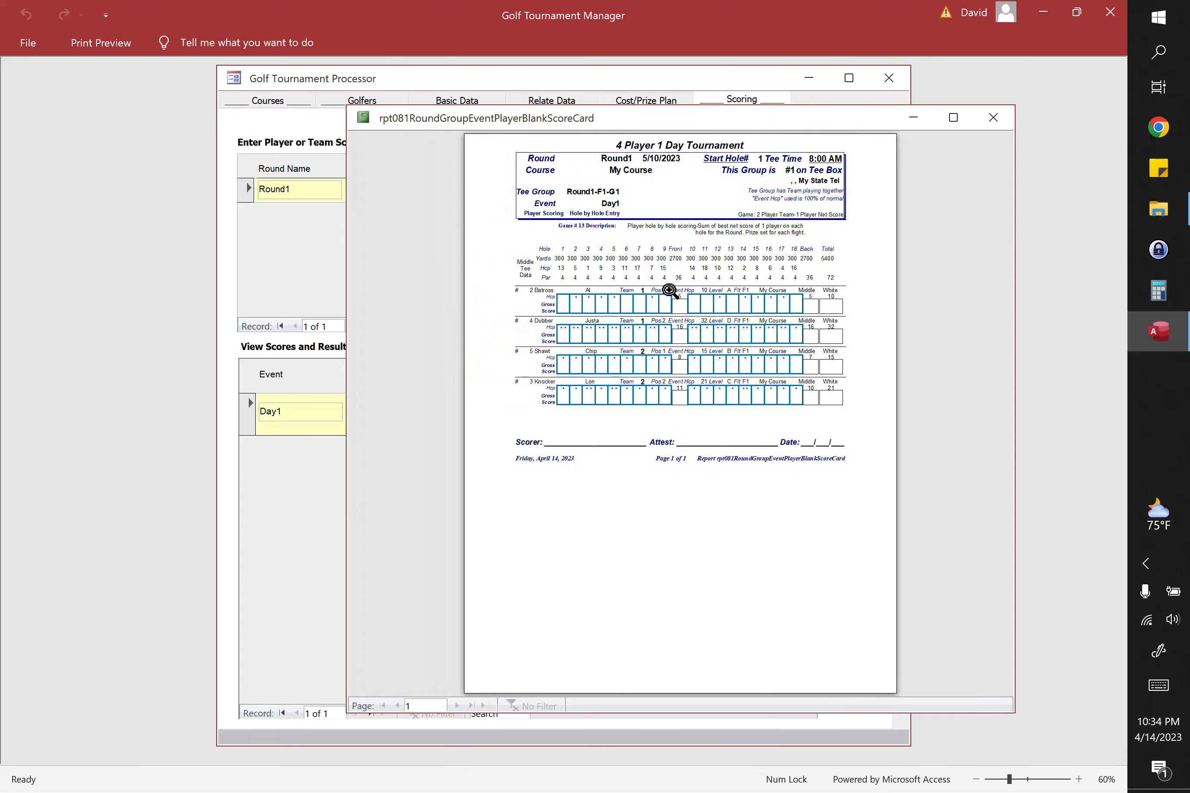
pyautogui.moveTo(349, 308); pyautogui.dragTo(4, 318)
pyautogui.click(609, 278)
pyautogui.scroll(1, 609, 278)
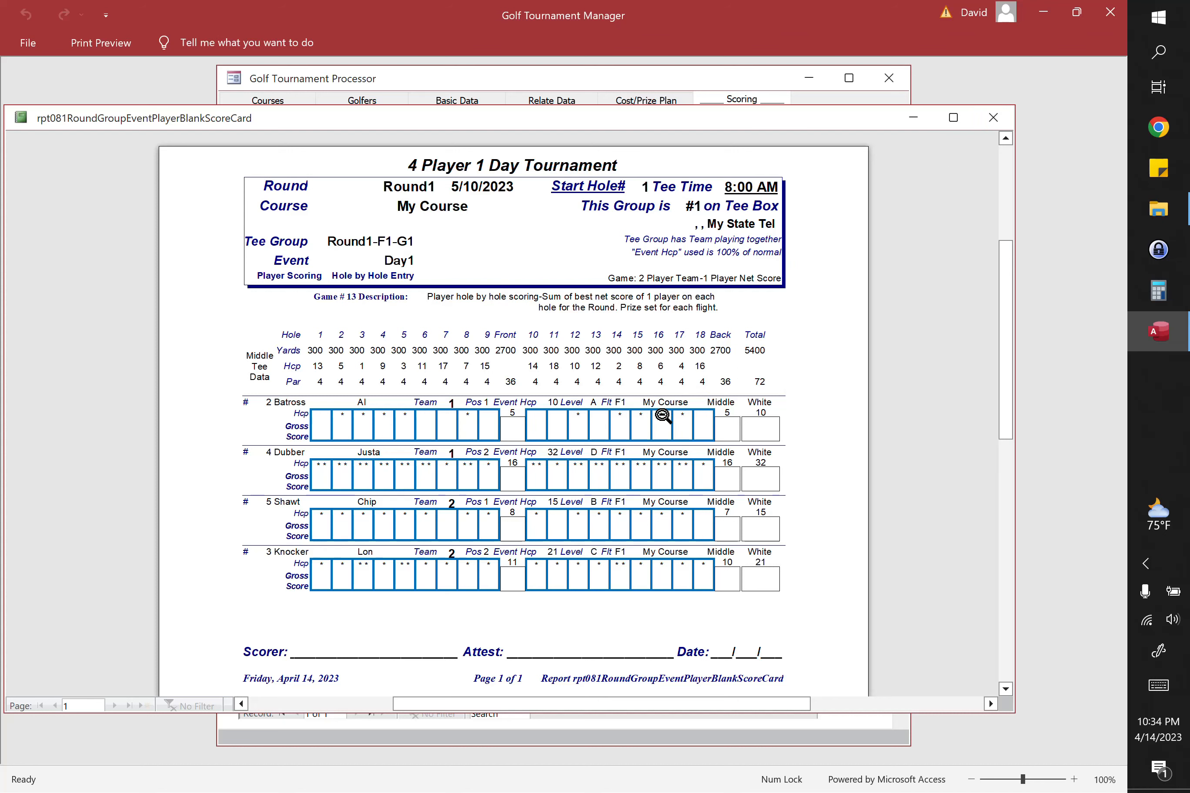
pyautogui.click(996, 121)
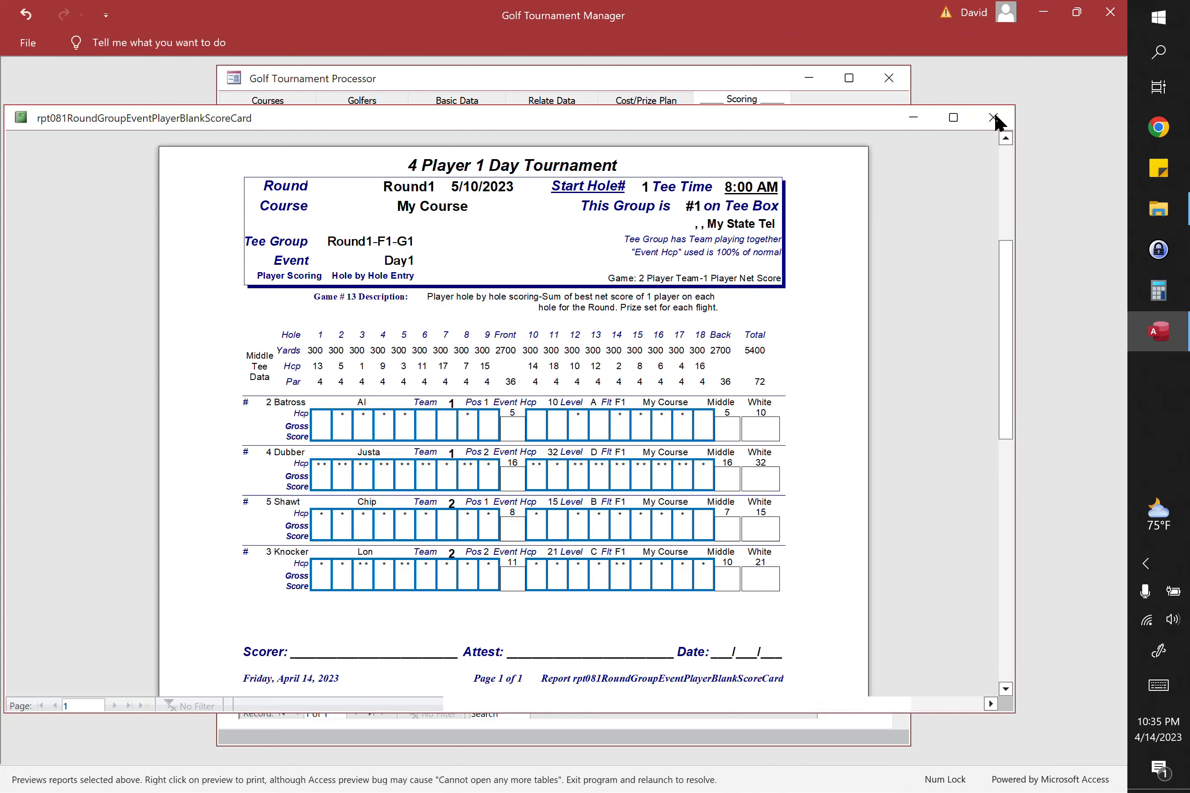
pyautogui.click(650, 504)
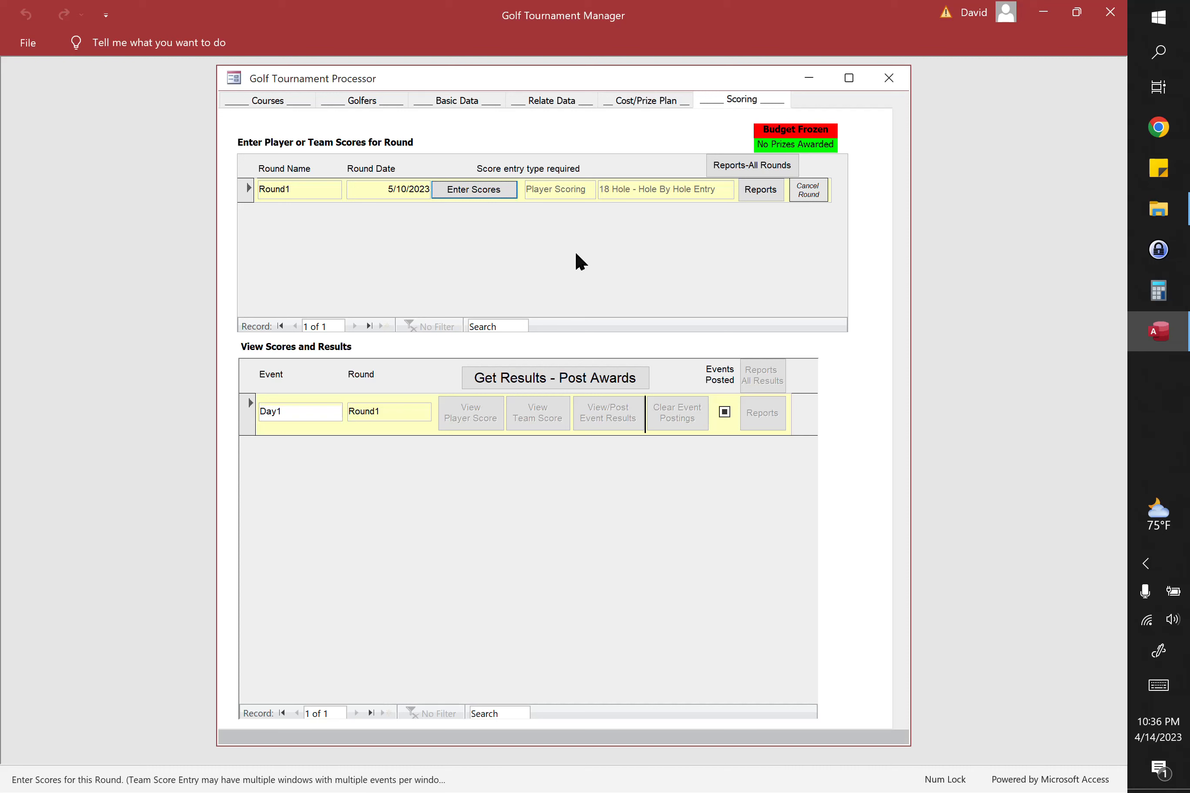
# Step: Open score entry for Round1 and enter the 10-handicap player's front nine gross scores: 5, 5, 4, 4, 5, 4, 5, 3, 4
pyautogui.click(491, 188)
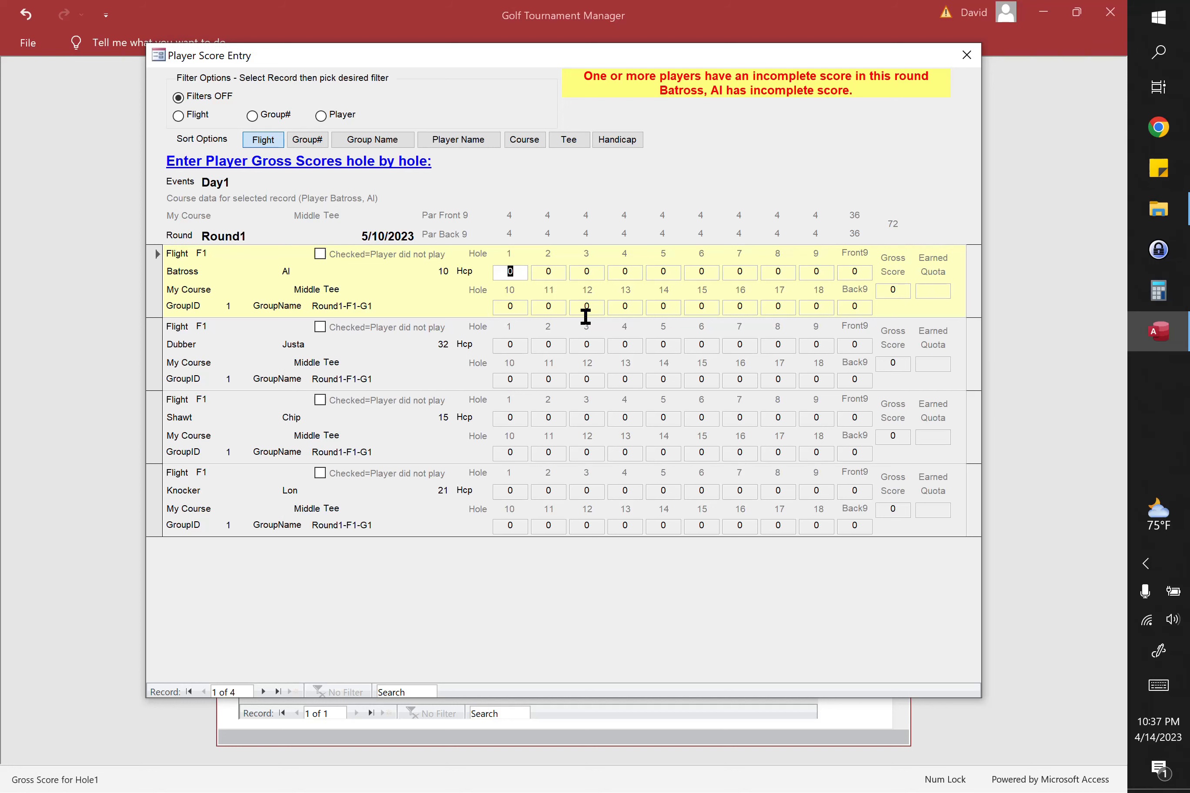
pyautogui.write('5')
pyautogui.press('Tab')
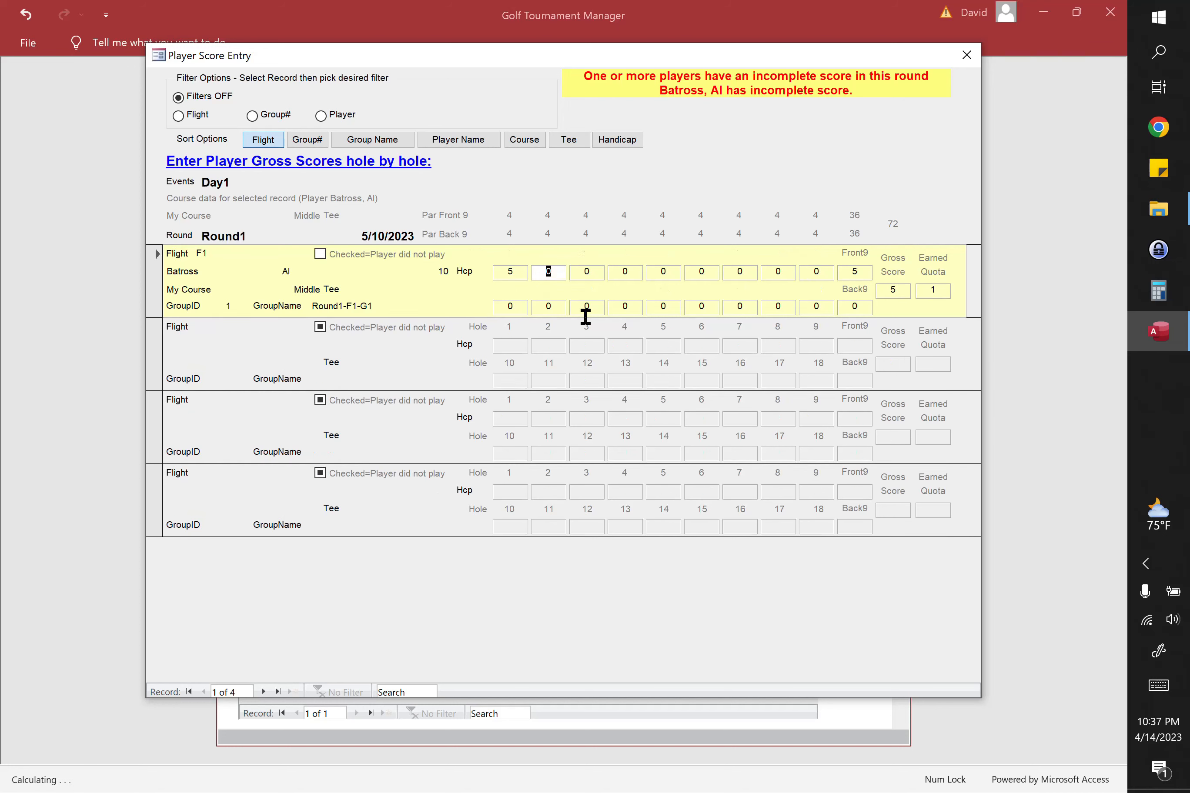
pyautogui.write('5')
pyautogui.press('Tab')
pyautogui.write('4')
pyautogui.press('Tab')
pyautogui.write('4')
pyautogui.press('Tab')
pyautogui.press('Tab')
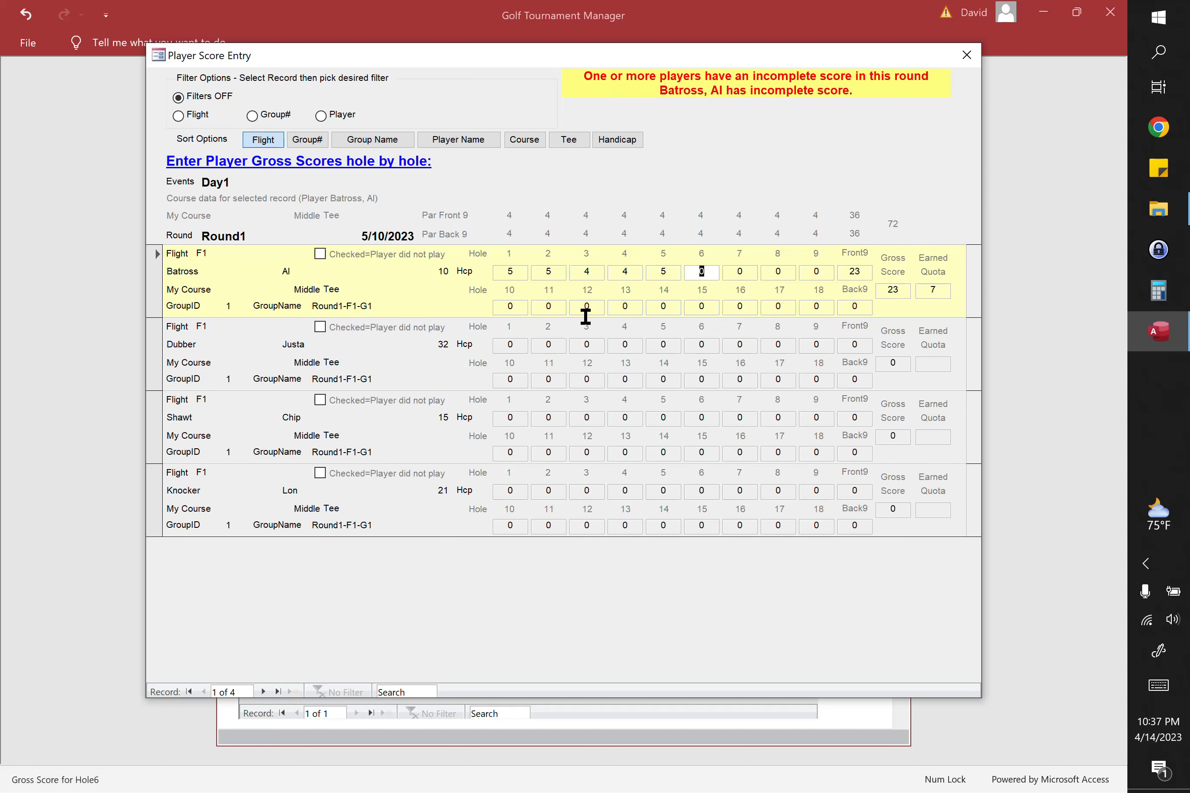
pyautogui.write('4')
pyautogui.press('Tab')
pyautogui.write('5')
pyautogui.press('Tab')
pyautogui.write('3')
pyautogui.press('Tab')
pyautogui.write('4')
pyautogui.press('Tab')
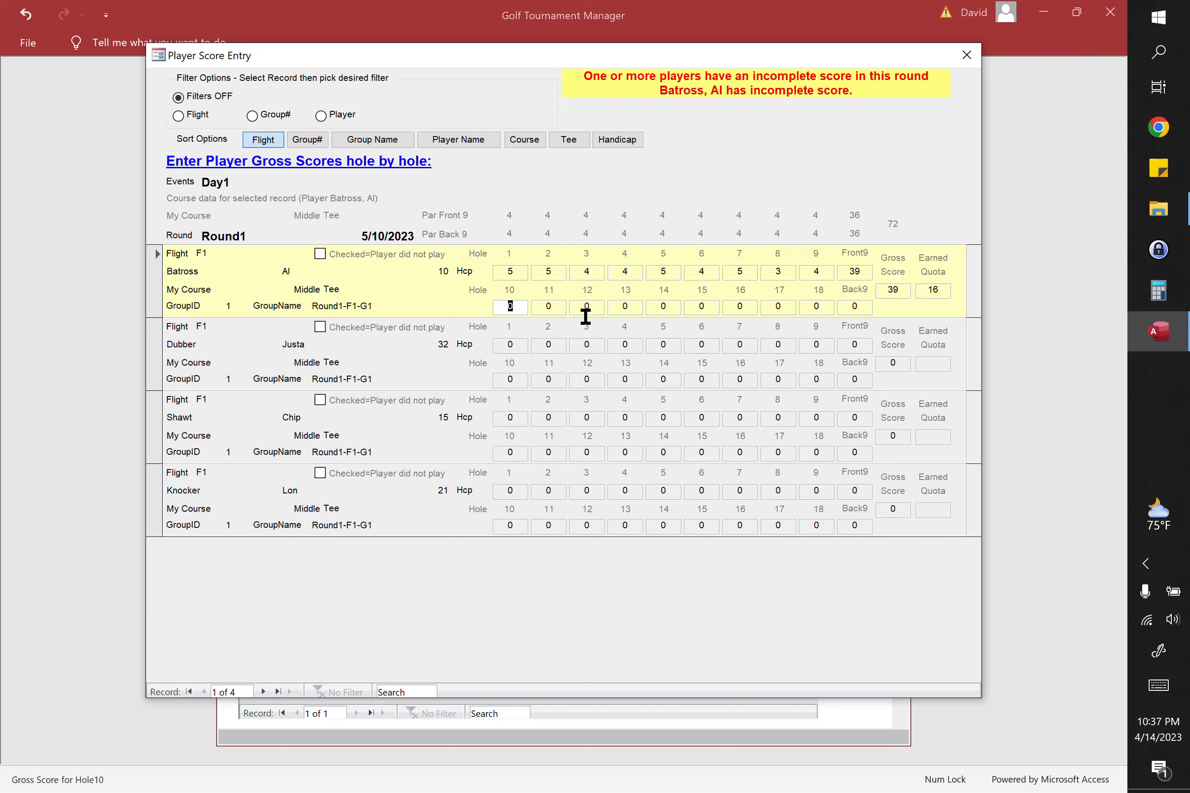
# Step: Enter the 10-handicap player's back nine gross scores: 5, 4, 3, 3, 6, 5, 4, 5, 6
pyautogui.press('5')
pyautogui.press('Tab')
pyautogui.press('4')
pyautogui.press('Tab')
pyautogui.press('3')
pyautogui.press('Tab')
pyautogui.press('3')
pyautogui.press('Tab')
pyautogui.press('6')
pyautogui.press('Tab')
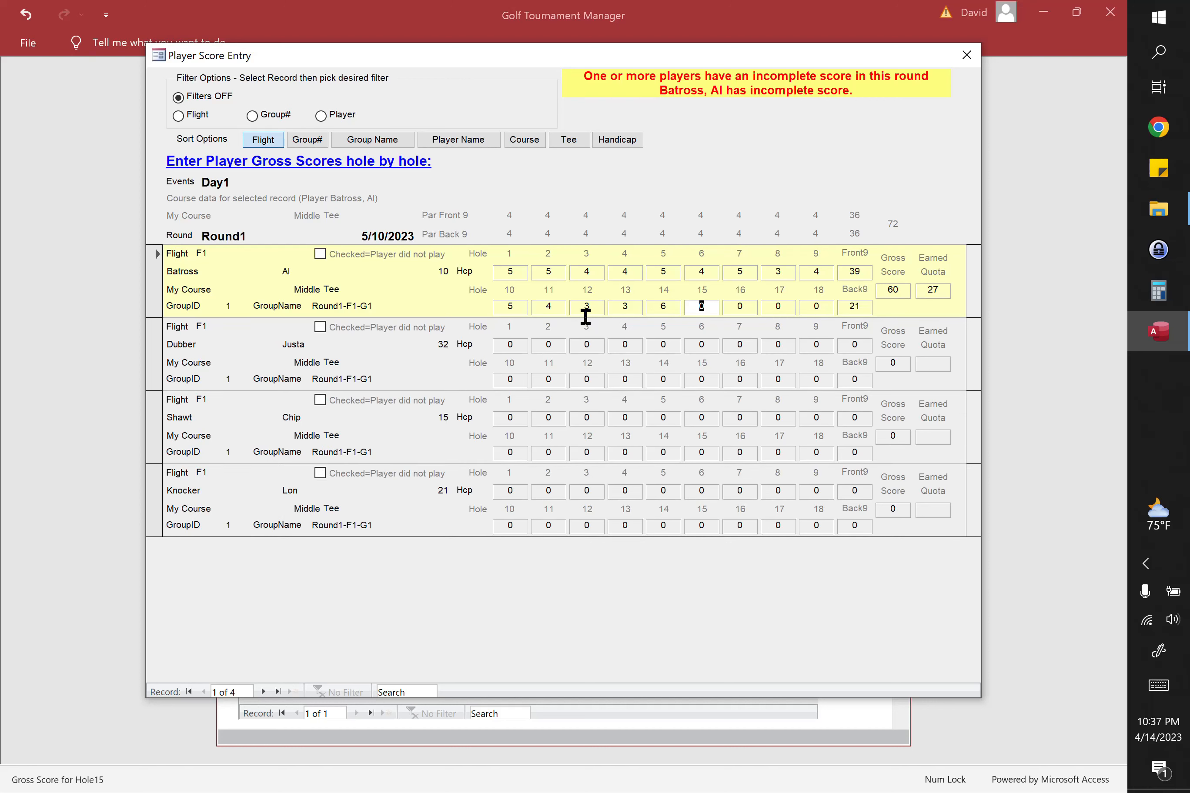
pyautogui.write('5')
pyautogui.press('Tab')
pyautogui.write('4')
pyautogui.press('Tab')
pyautogui.write('5')
pyautogui.press('Tab')
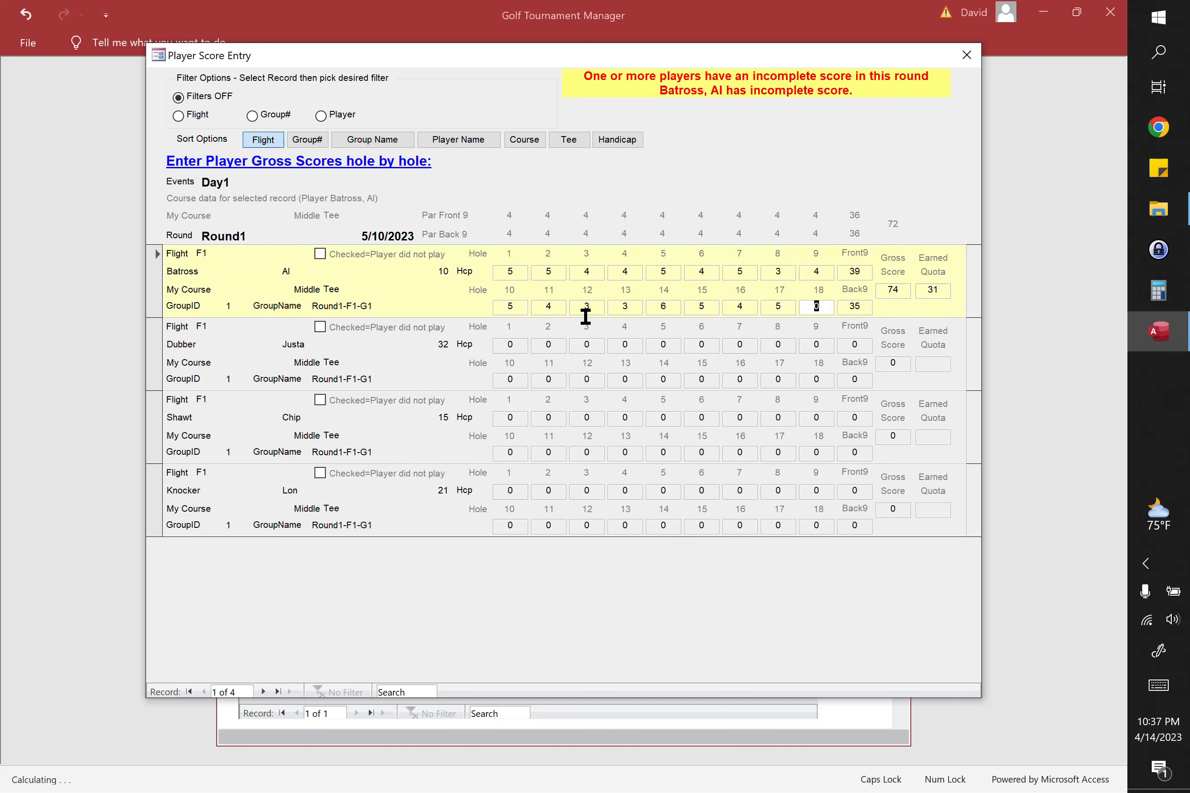
pyautogui.write('6')
pyautogui.press('Tab')
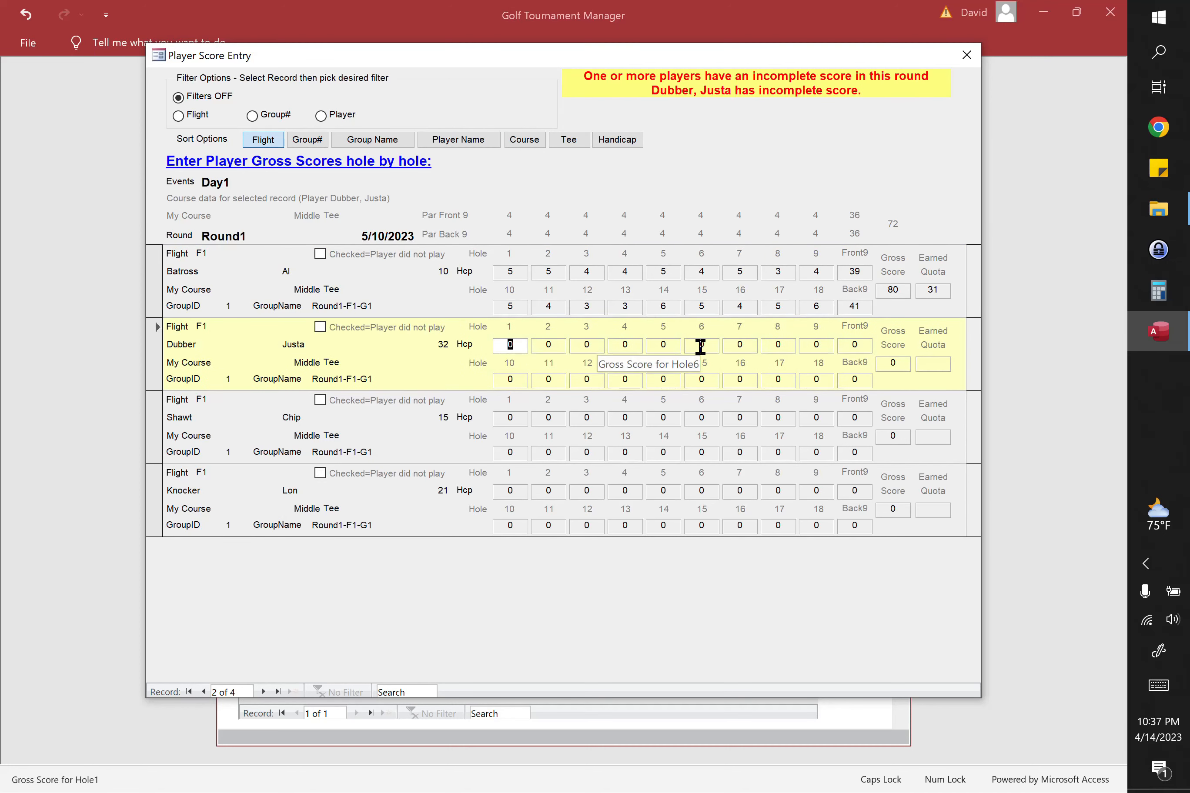
# Step: Enter the 32-handicap player's gross scores, one digit per hole: 667555436 on the front nine and 775655444 on the back nine
pyautogui.write('66755543677')
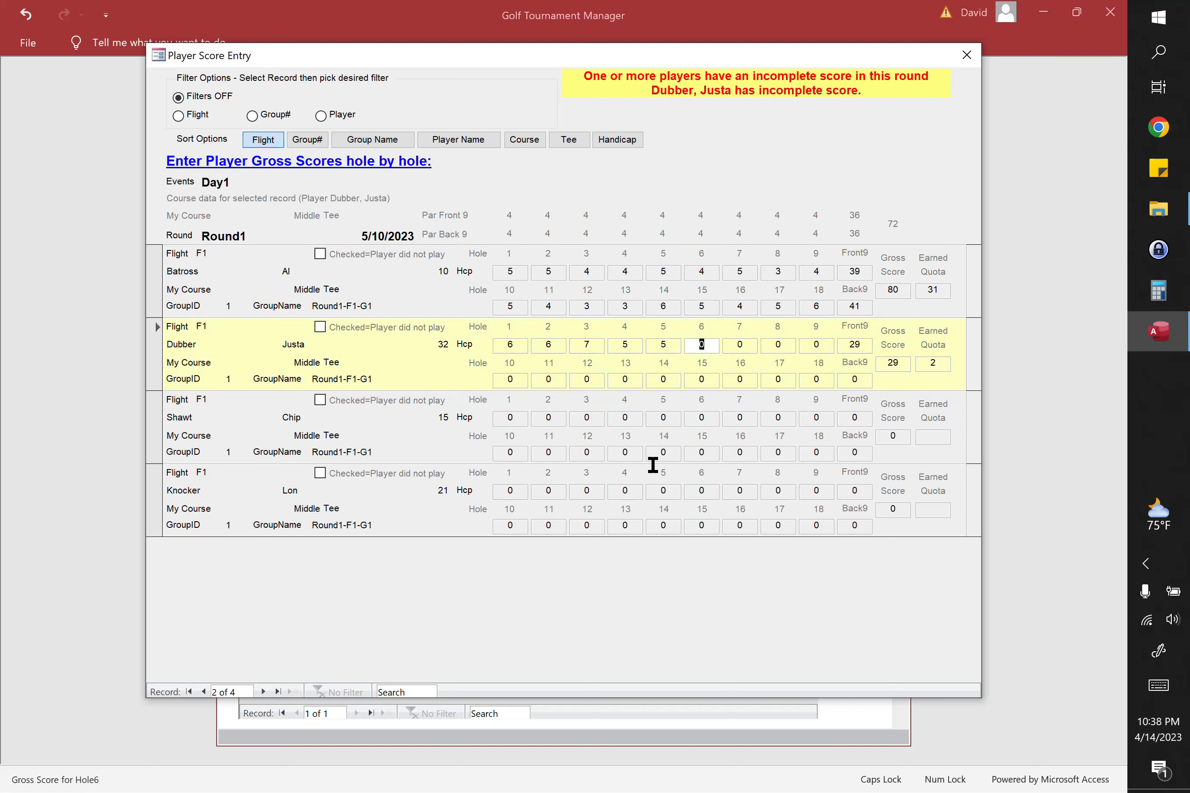
pyautogui.write('565544455446544')
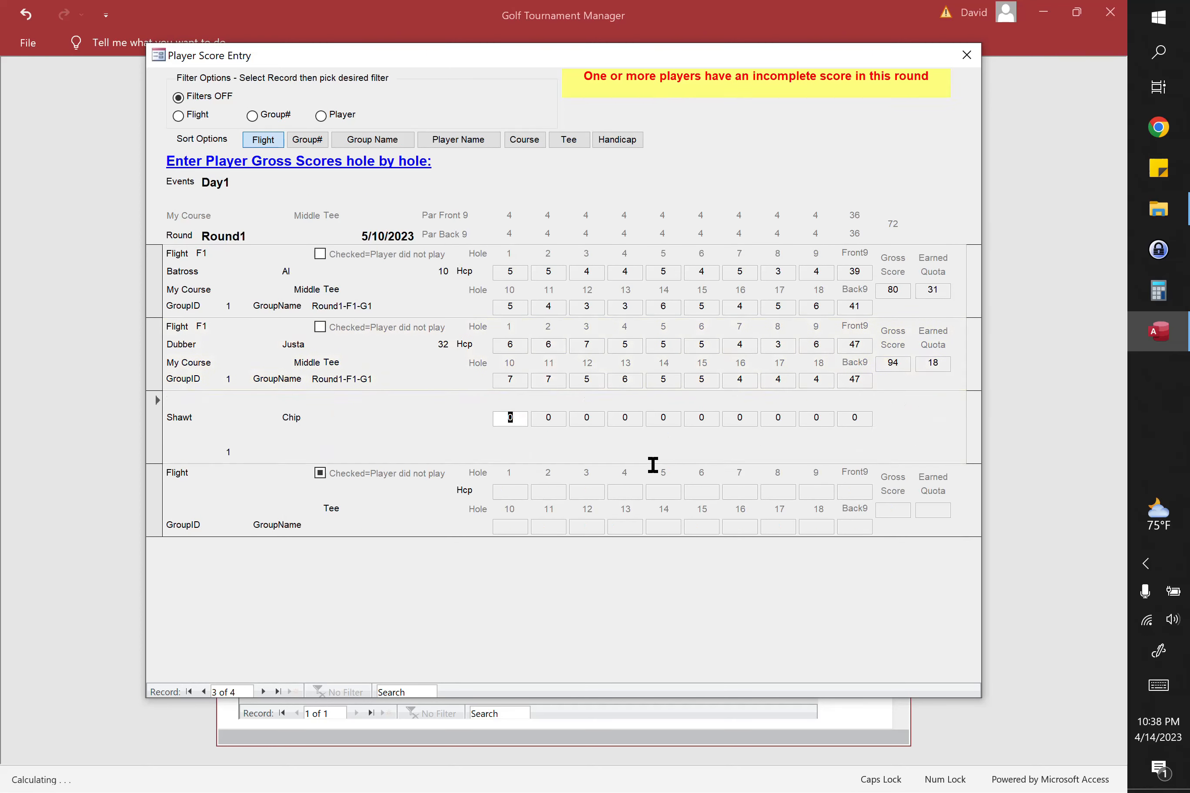
pyautogui.write('4456454544')
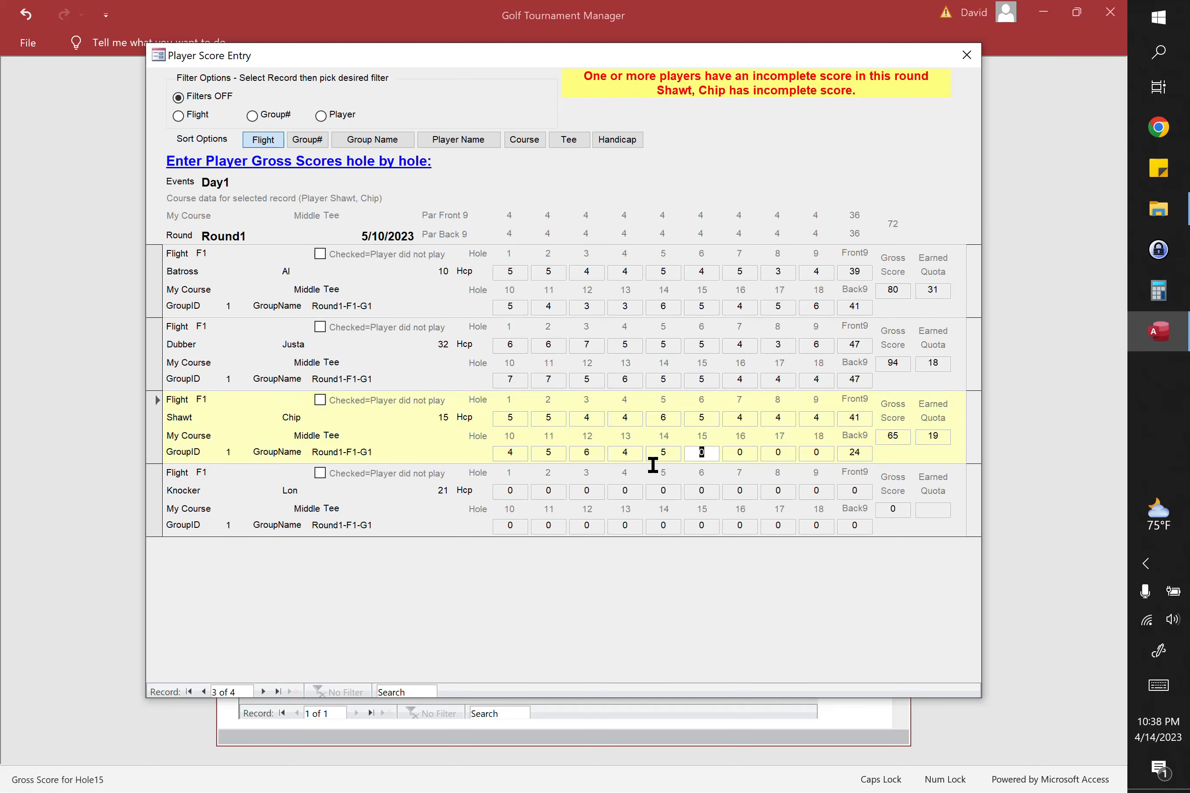
pyautogui.write('543554543555454665')
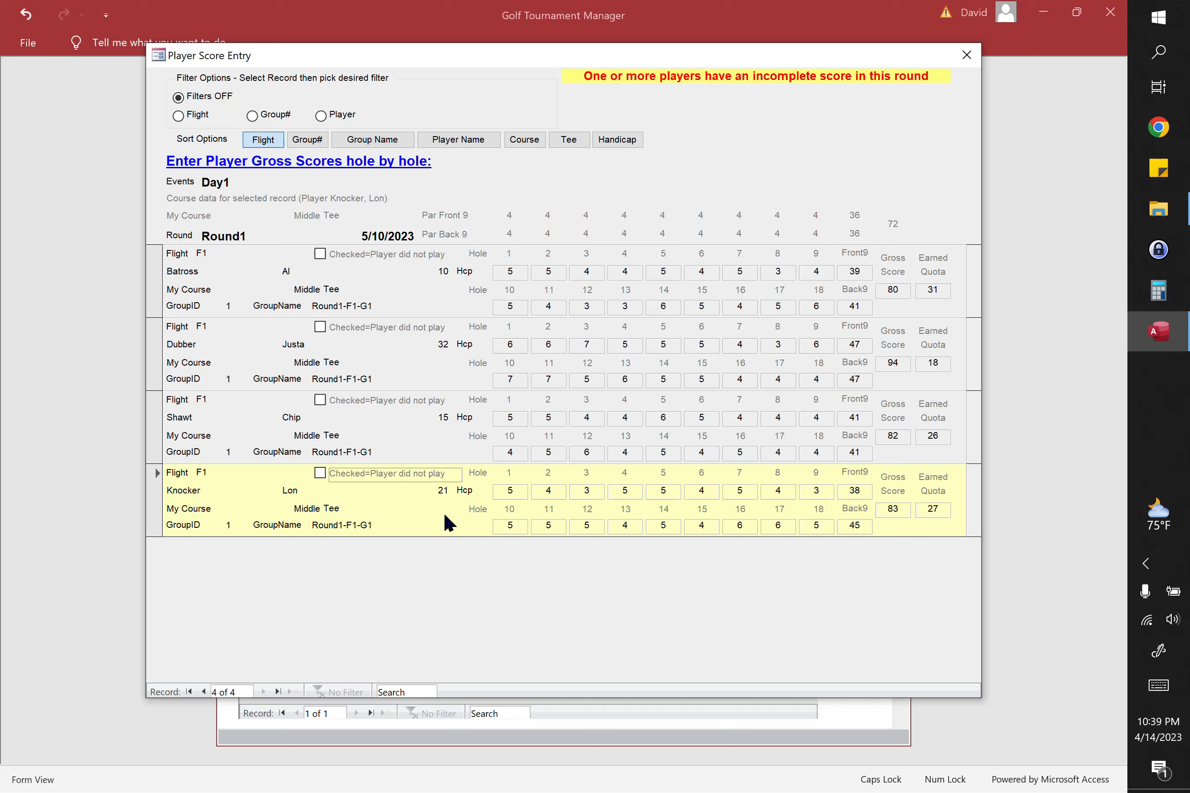
# Step: Enter hole-by-hole scores 554465444 and 456454544 for the 15-handicap player, 543554543 and 555454665 for the 21-handicap player, and close score entry
pyautogui.click(159, 425)
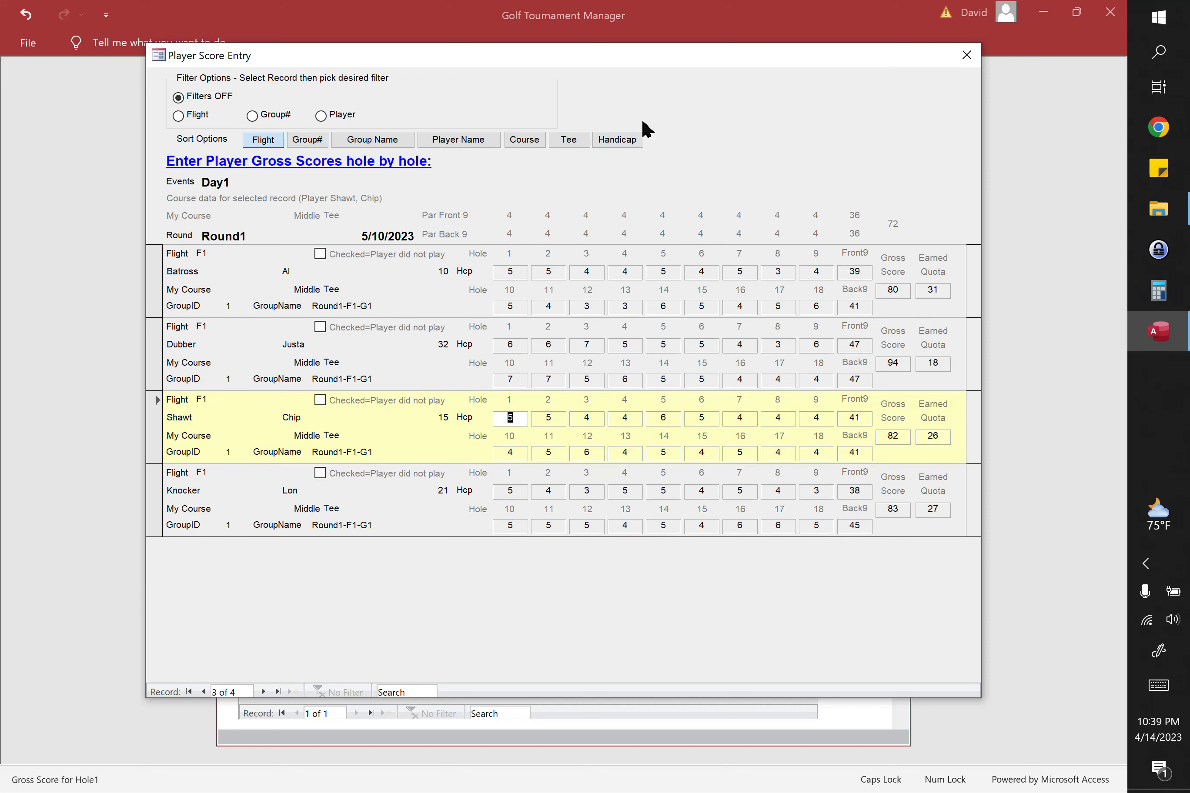
pyautogui.click(968, 60)
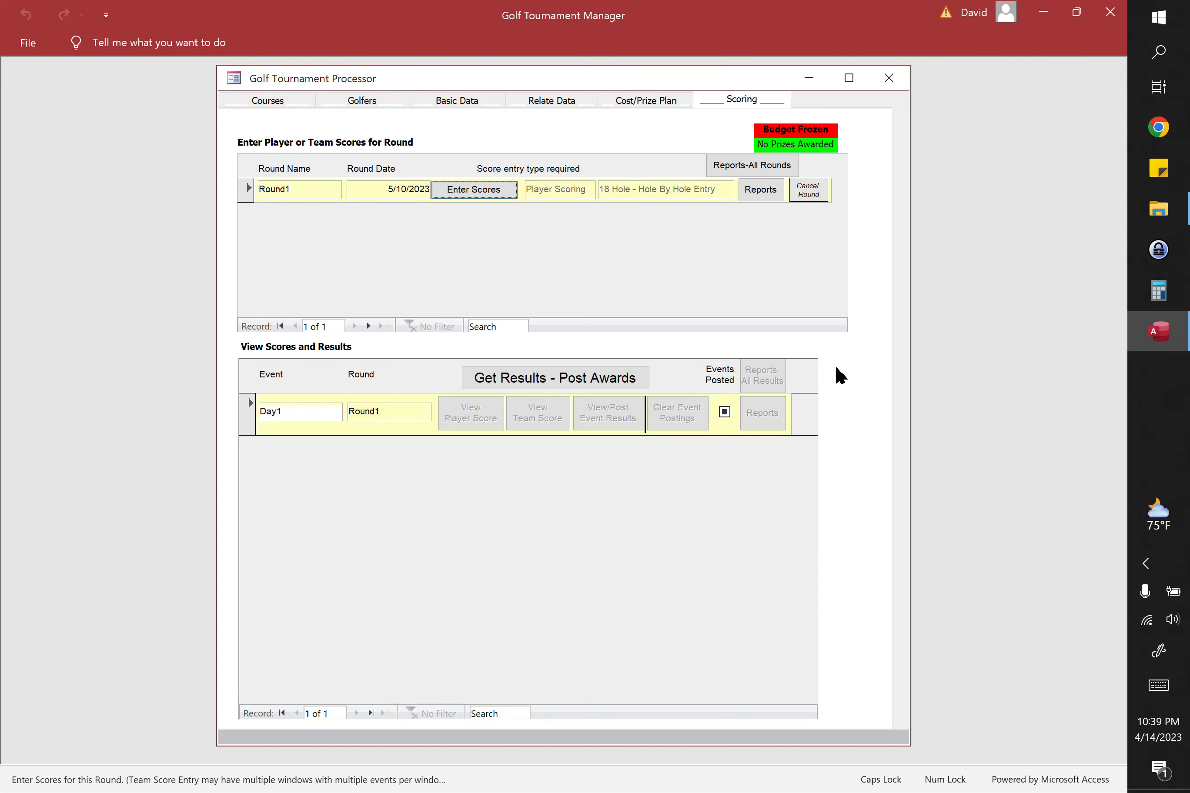
# Step: Compute the tournament results and review the Day1 event results, including the members of team Day1-F1-T1
pyautogui.click(551, 373)
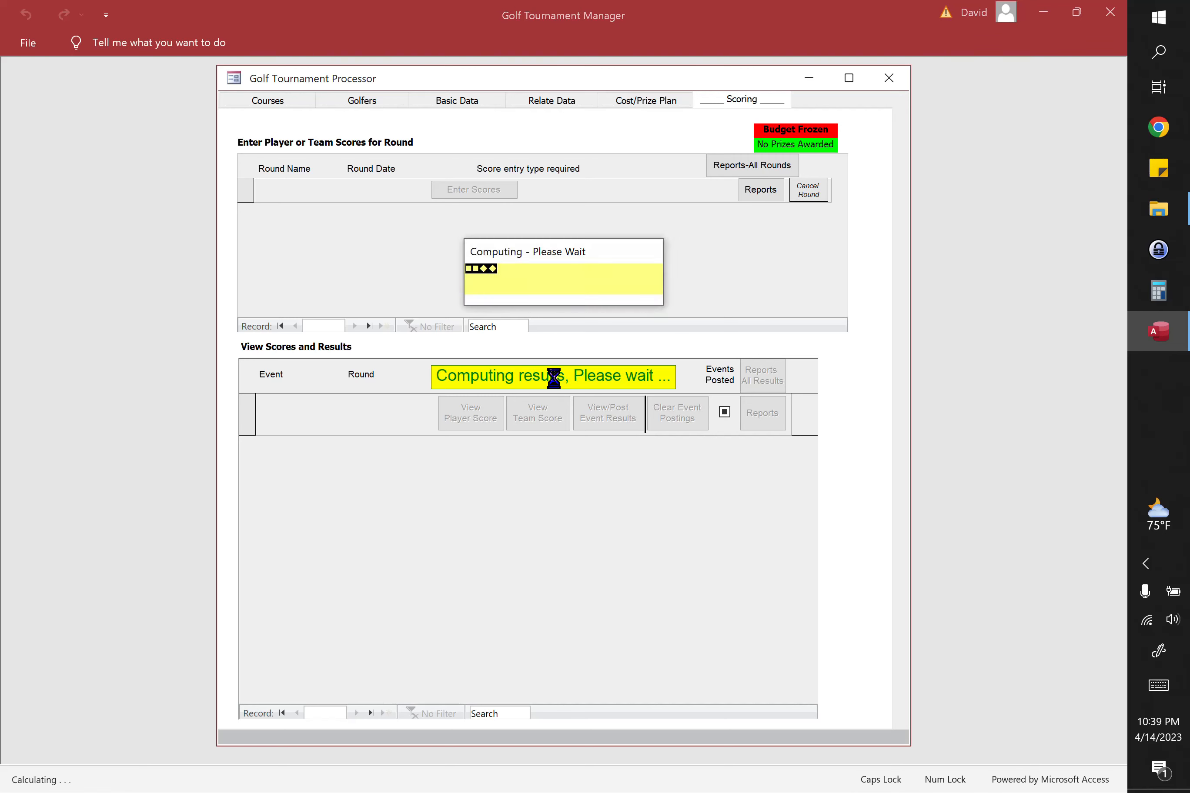
pyautogui.click(600, 417)
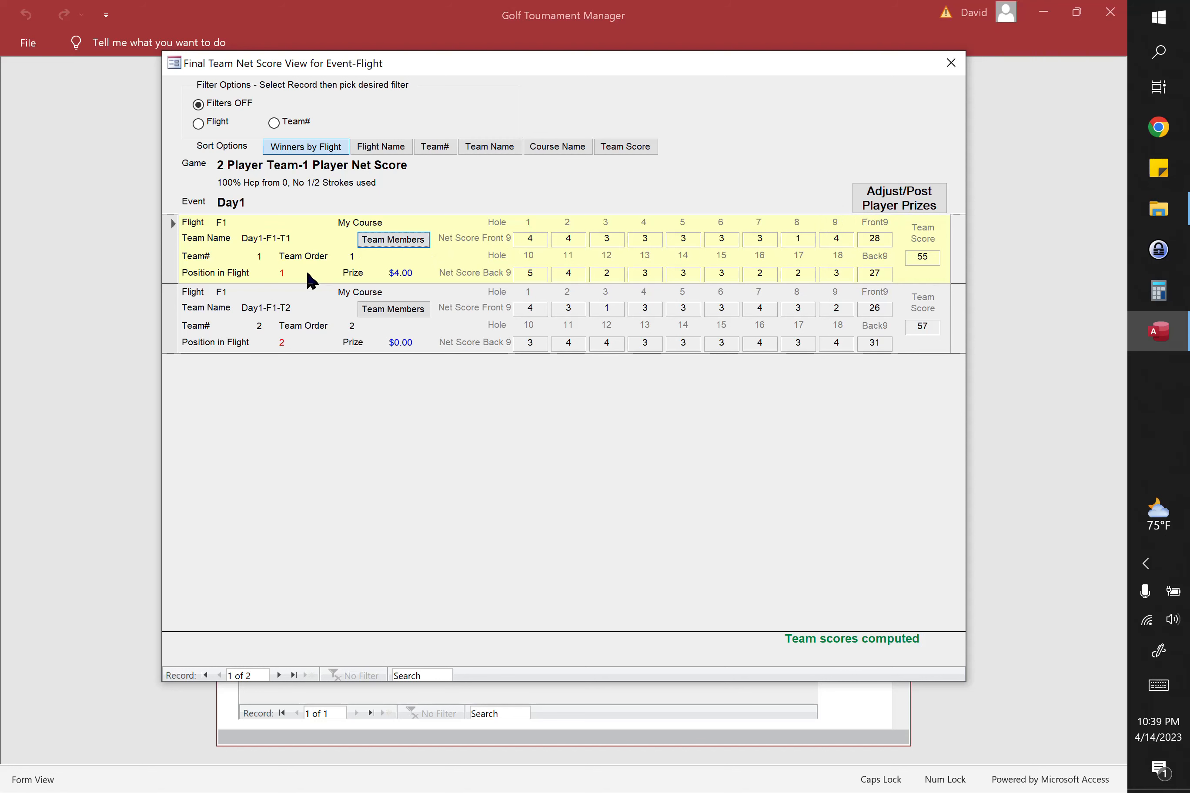
pyautogui.click(397, 238)
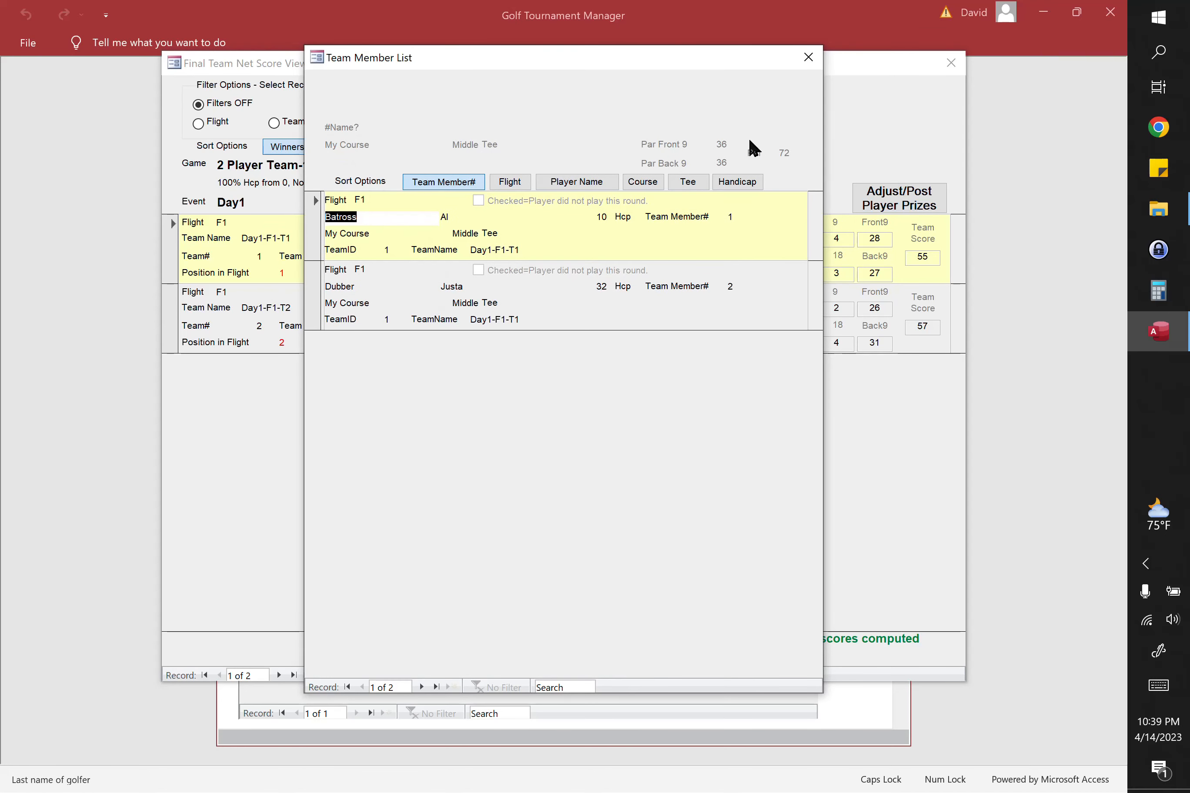
pyautogui.click(808, 62)
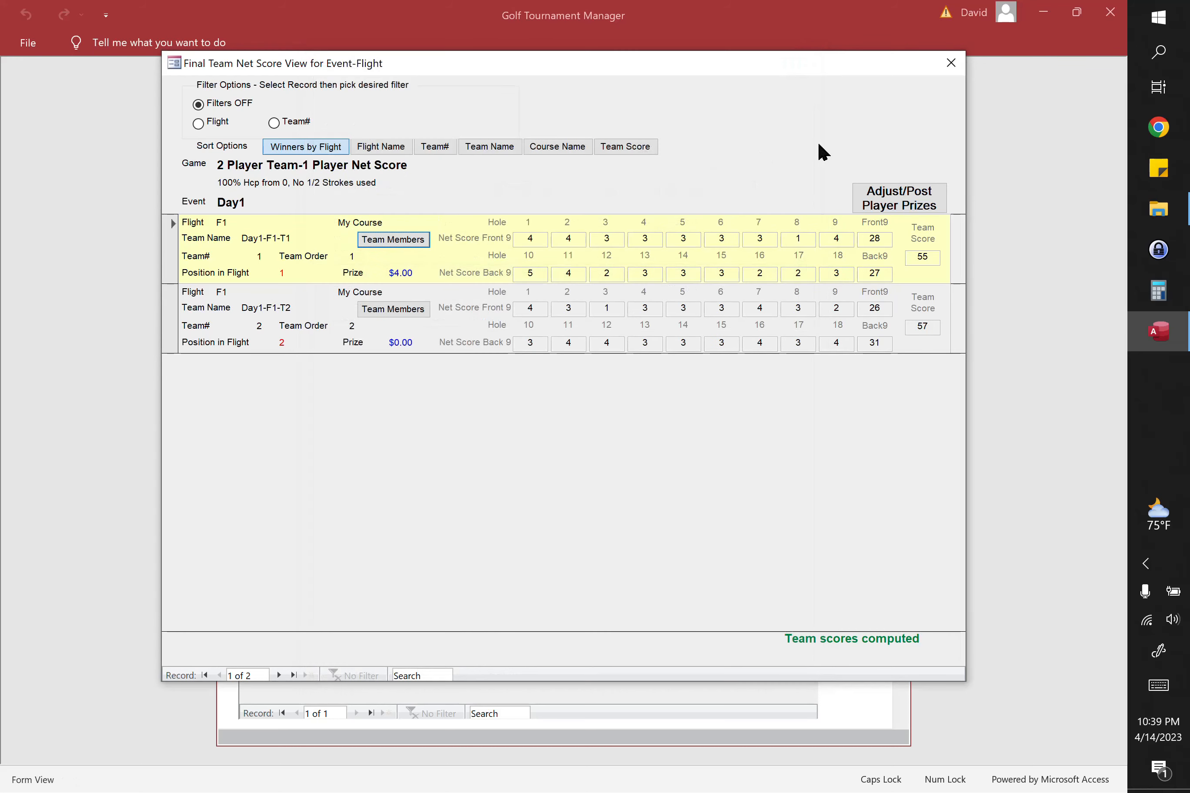
# Step: Post all event-flight winners' player prizes for Day1 and close the tournament processor
pyautogui.click(904, 205)
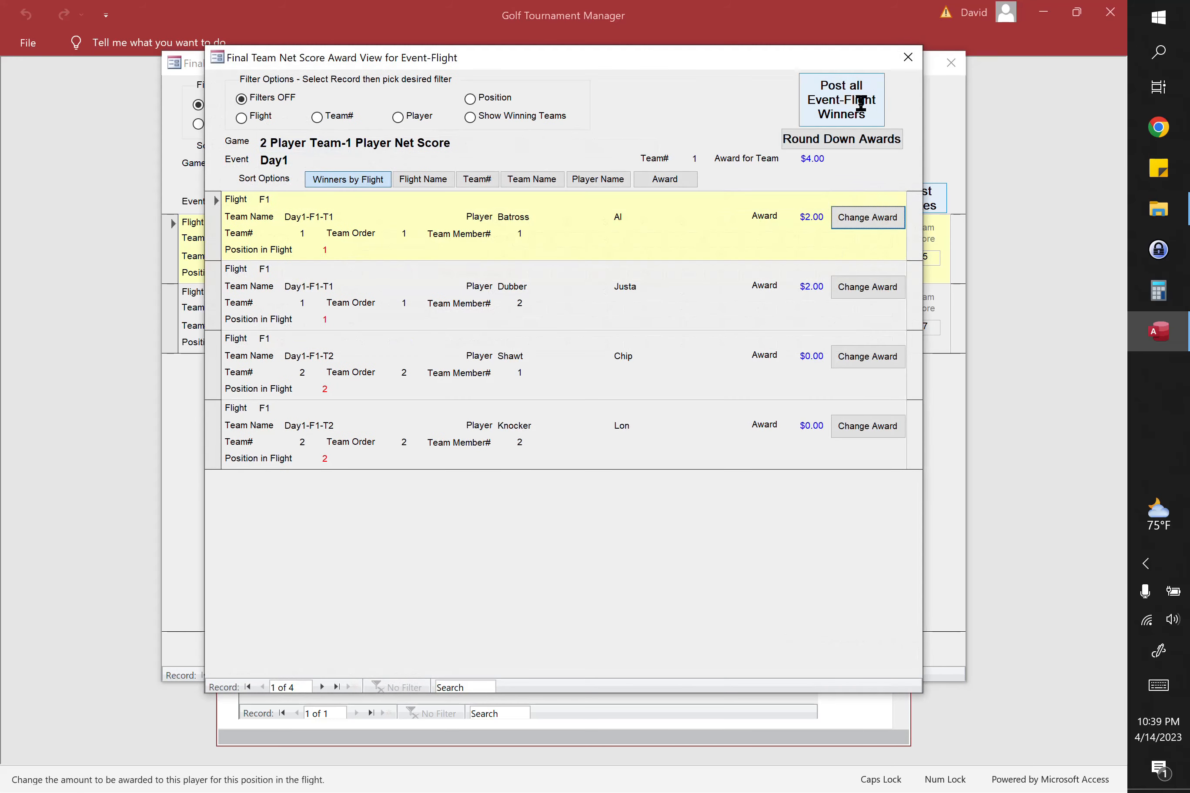
pyautogui.click(847, 101)
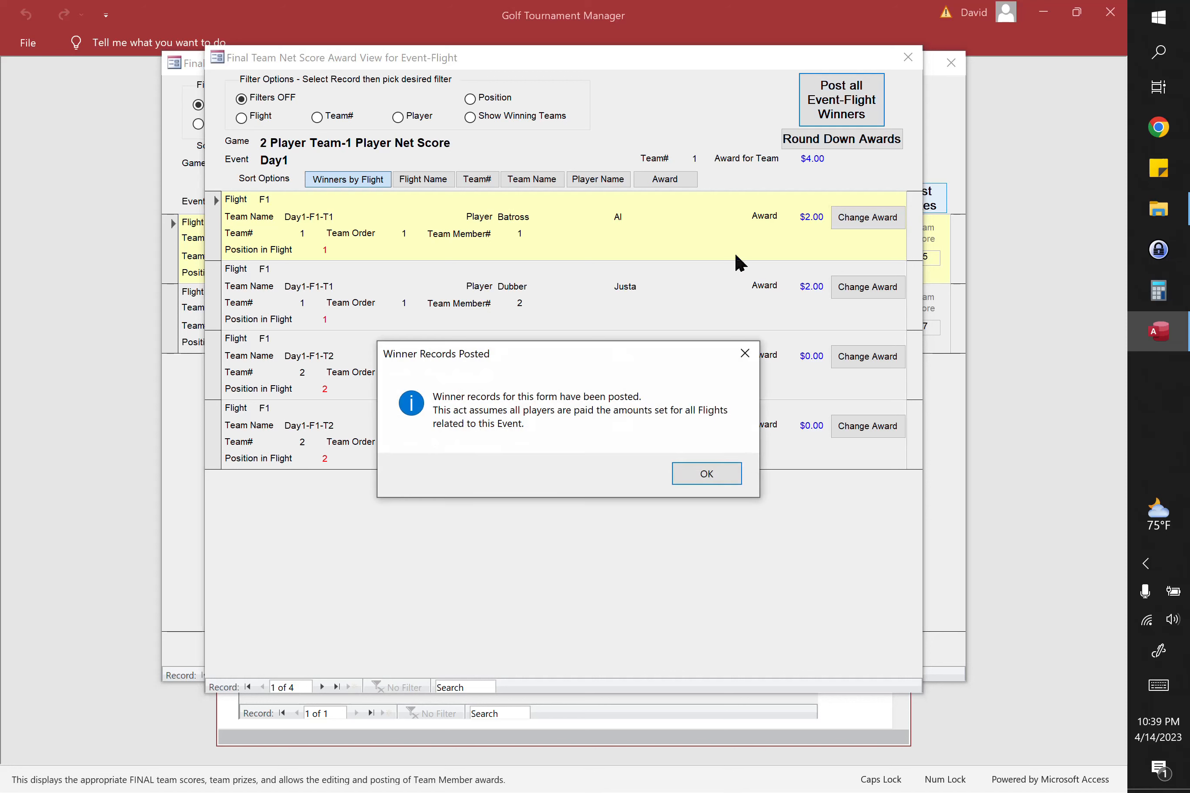
pyautogui.click(707, 475)
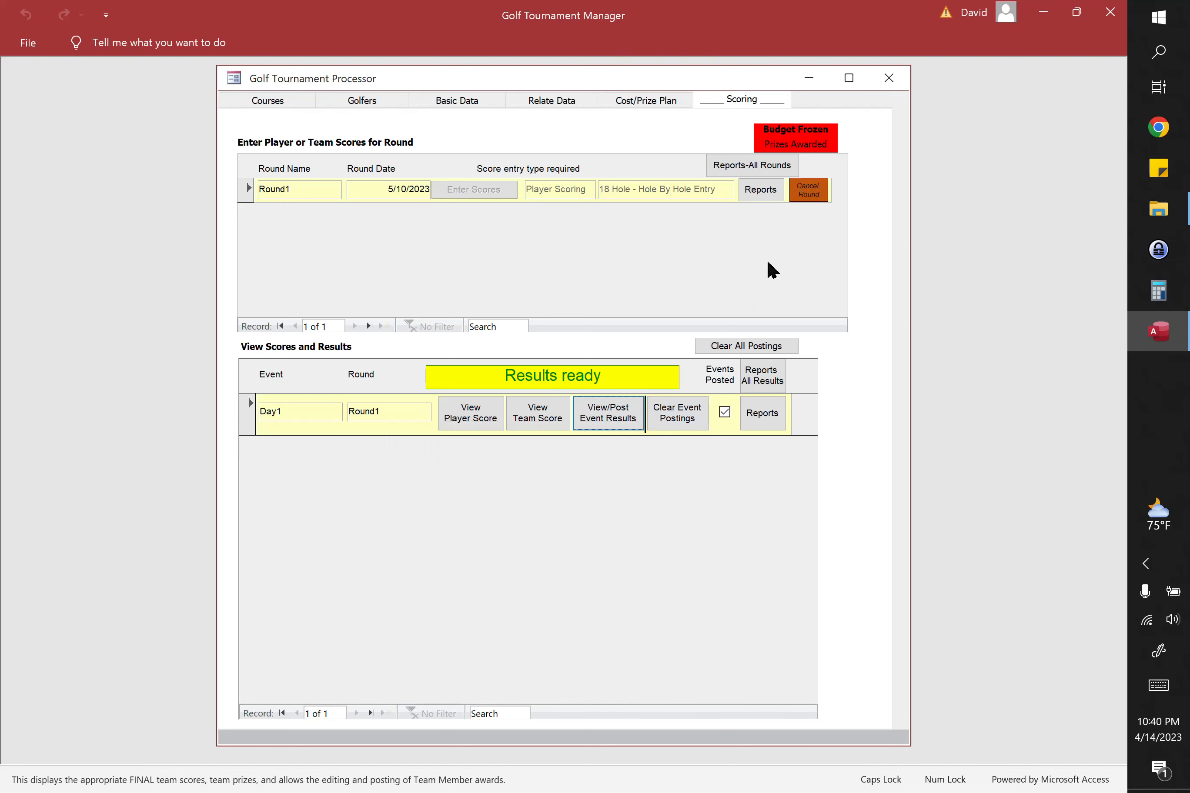
pyautogui.click(889, 79)
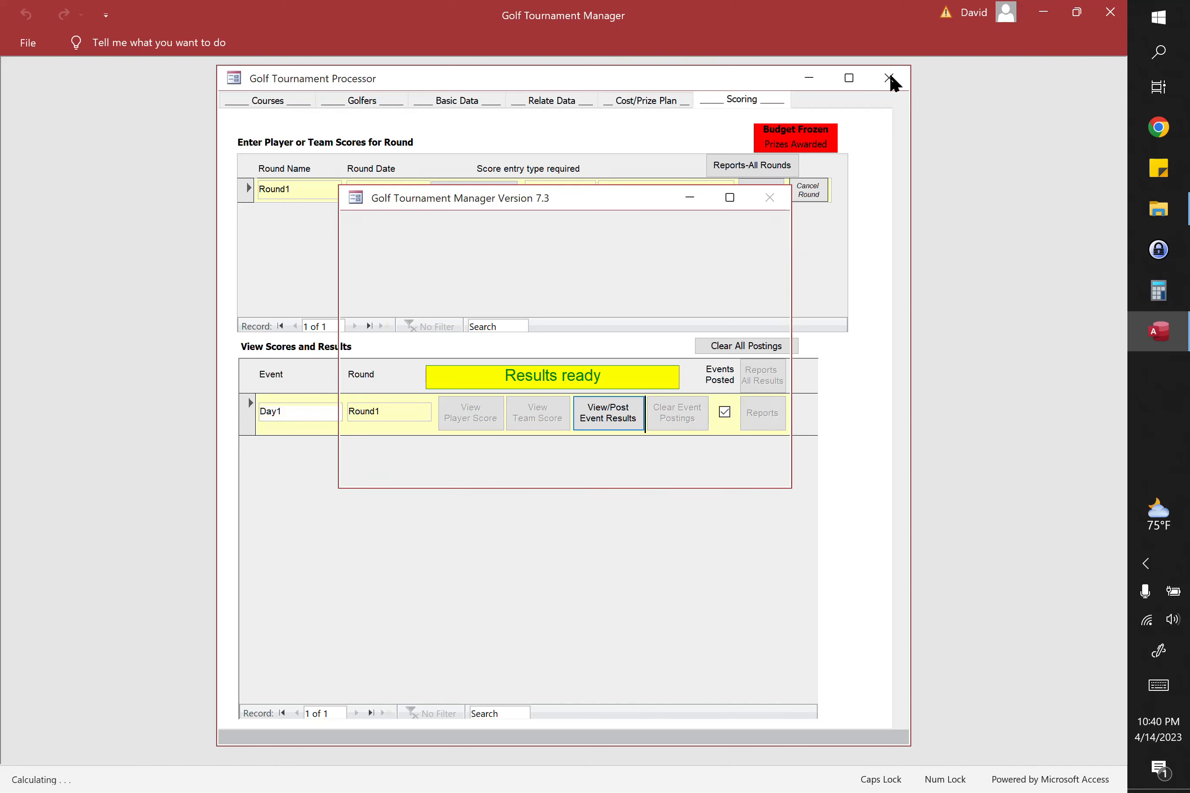